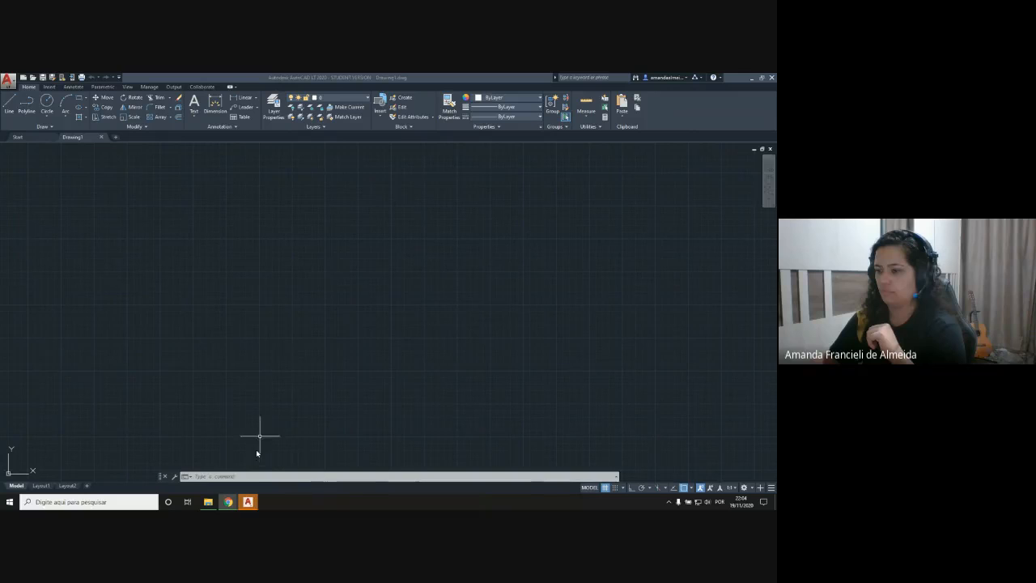
# Step: Turn on ortho mode and draw a horizontal line 6 units long as the outline's first edge
pyautogui.click(247, 502)
pyautogui.click(270, 297)
pyautogui.click(370, 250)
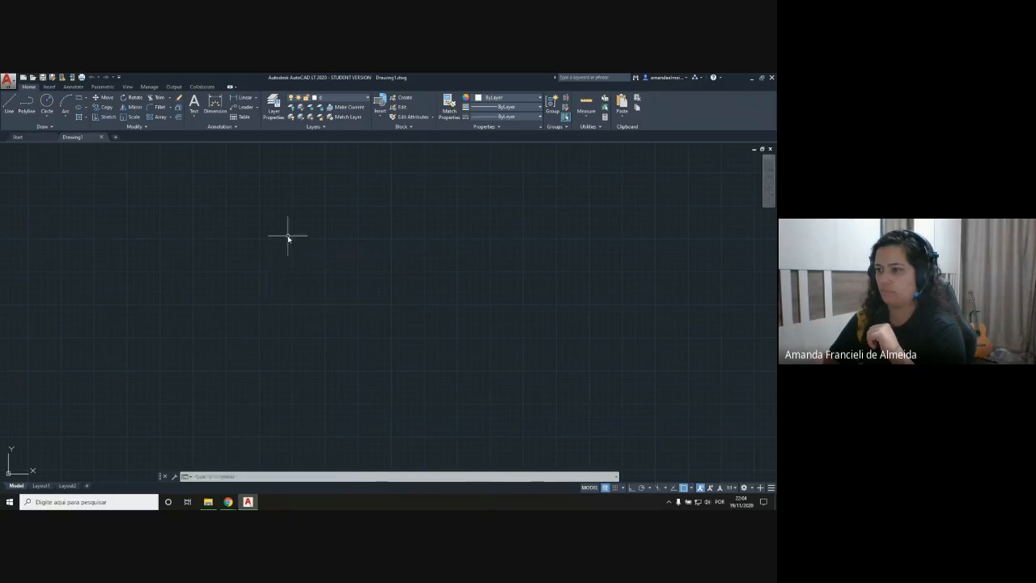
pyautogui.click(9, 105)
pyautogui.click(207, 201)
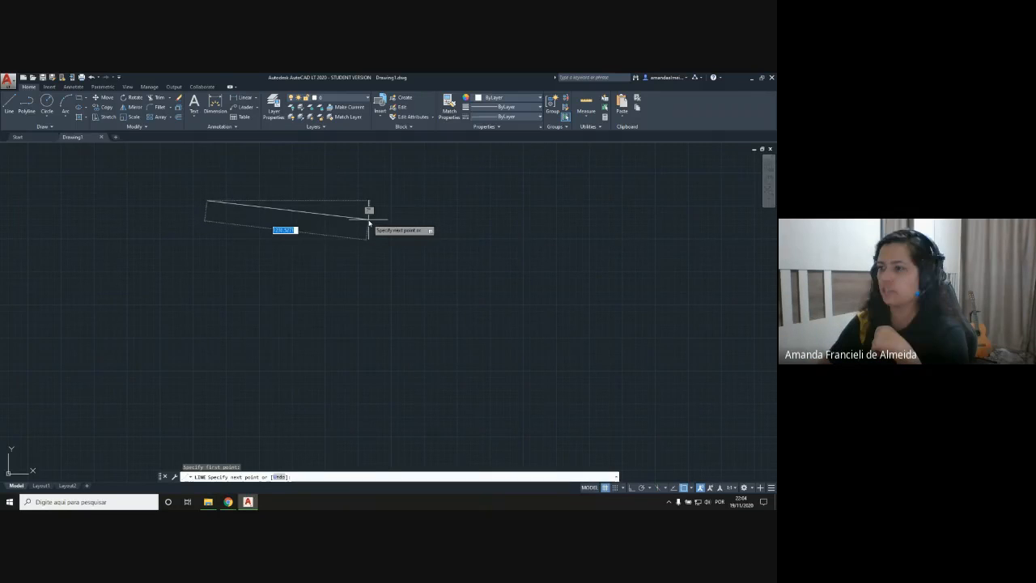
pyautogui.press('F8')
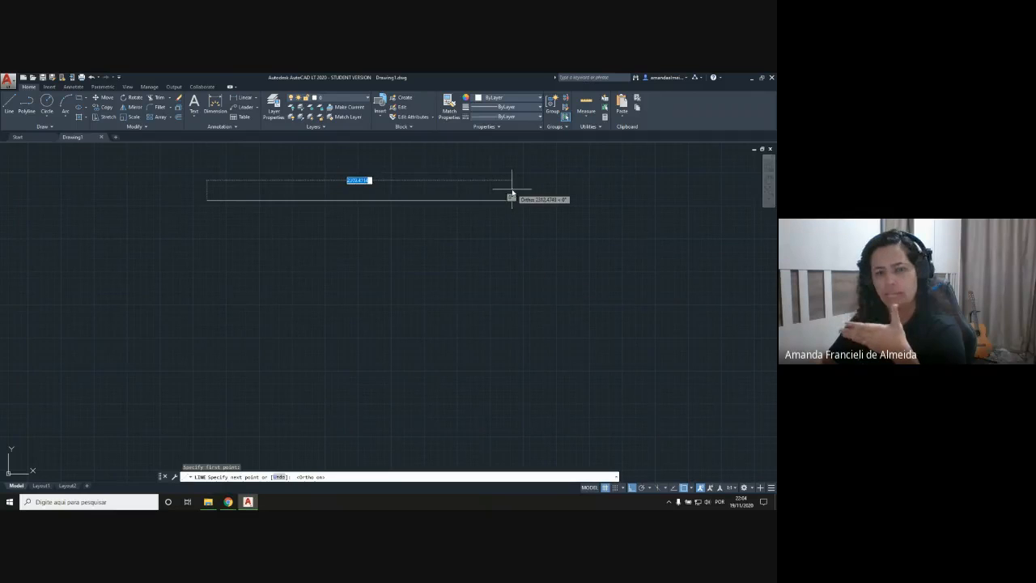
pyautogui.moveTo(512, 195); pyautogui.dragTo(527, 247, button='middle')
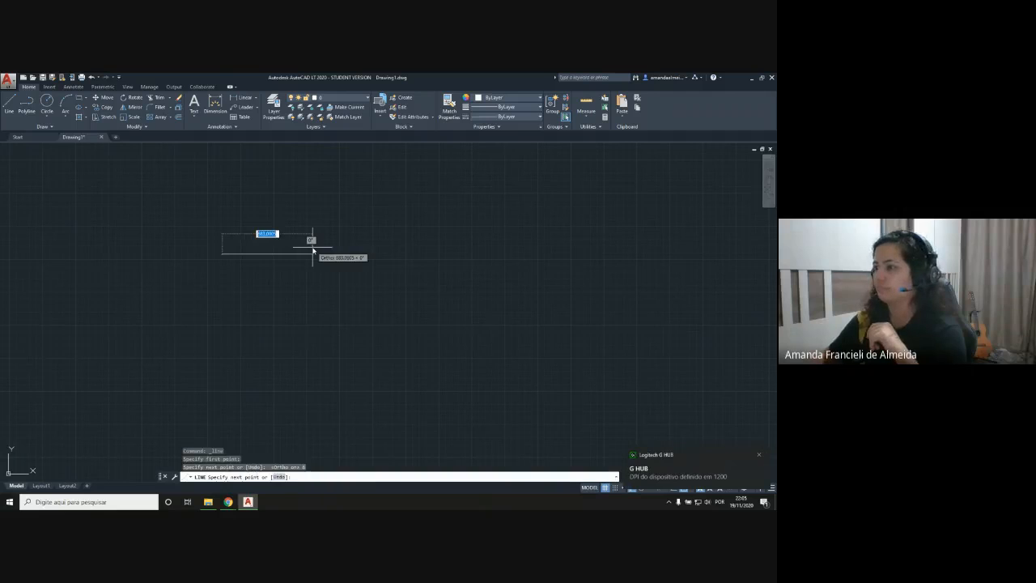
# Step: Continue the outline 4 units straight down from the right end of the first line
pyautogui.scroll(10, 294, 282)
pyautogui.moveTo(153, 242); pyautogui.dragTo(553, 296, button='middle')
pyautogui.scroll(4, 417, 260)
pyautogui.moveTo(416, 263); pyautogui.dragTo(363, 287, button='middle')
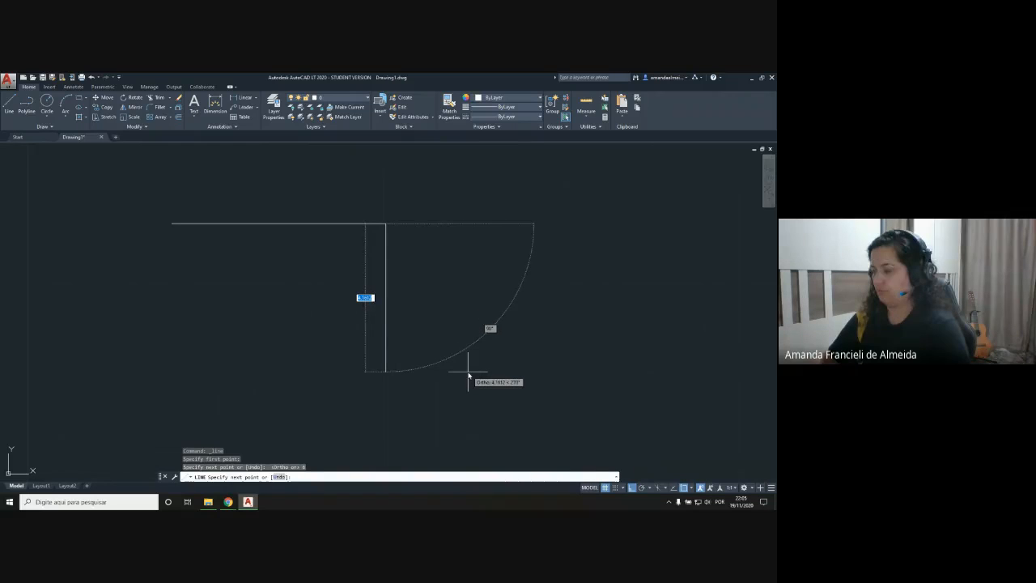
pyautogui.write('4')
pyautogui.press('Return')
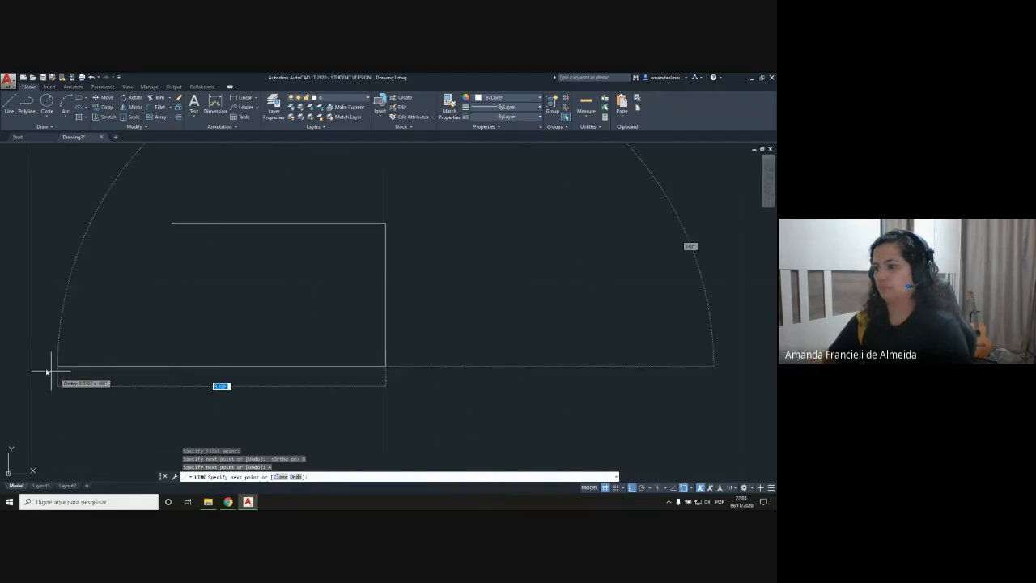
# Step: Continue the outline 11 units left and 5 units up, ending with a horizontal top segment that reaches past the first line's left end
pyautogui.moveTo(157, 360)
pyautogui.mouseDown(button='middle')
pyautogui.moveTo(485, 320)
pyautogui.moveTo(407, 347)
pyautogui.mouseUp(button='middle')
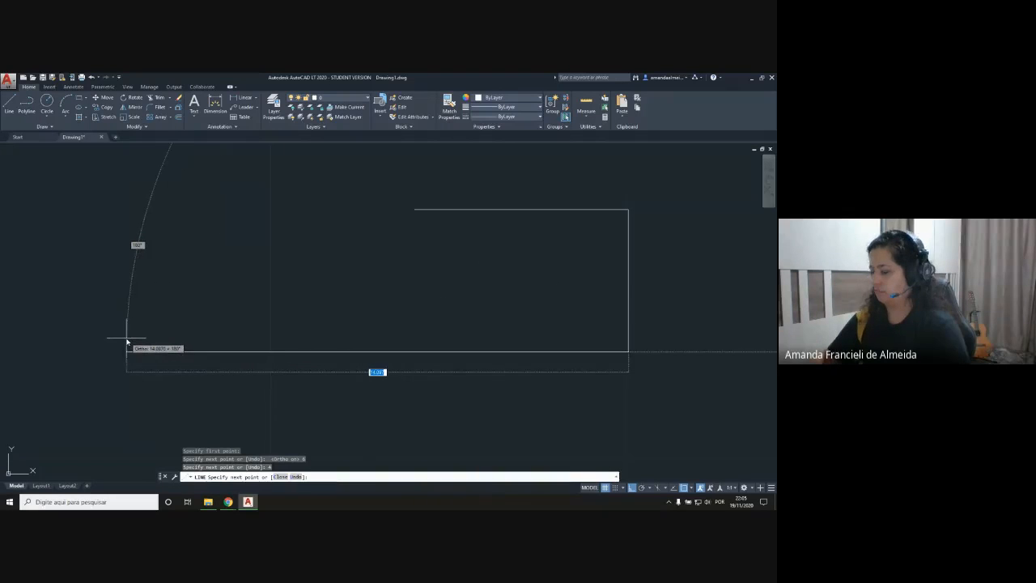
pyautogui.write('11')
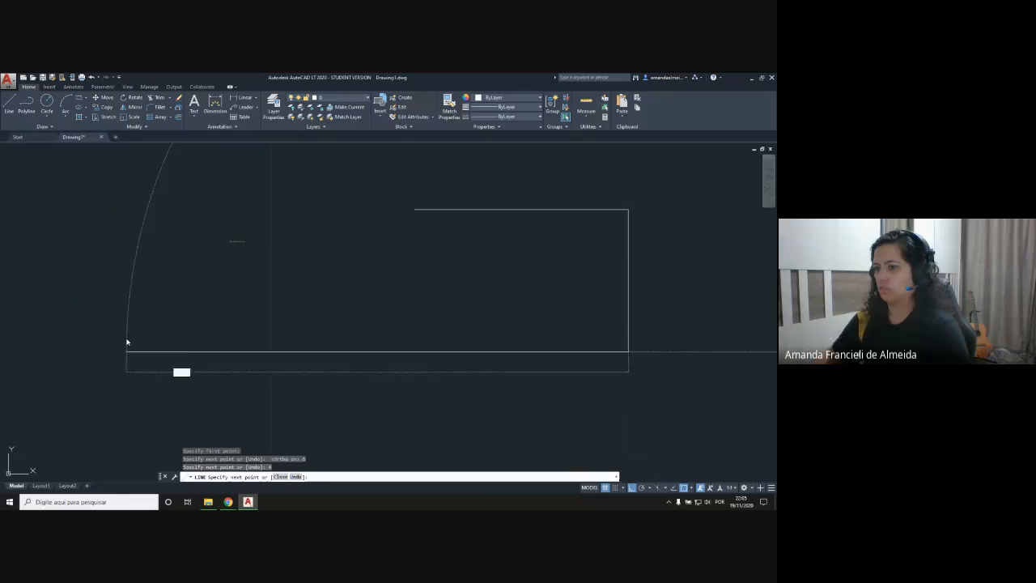
pyautogui.press('Return')
pyautogui.write('4')
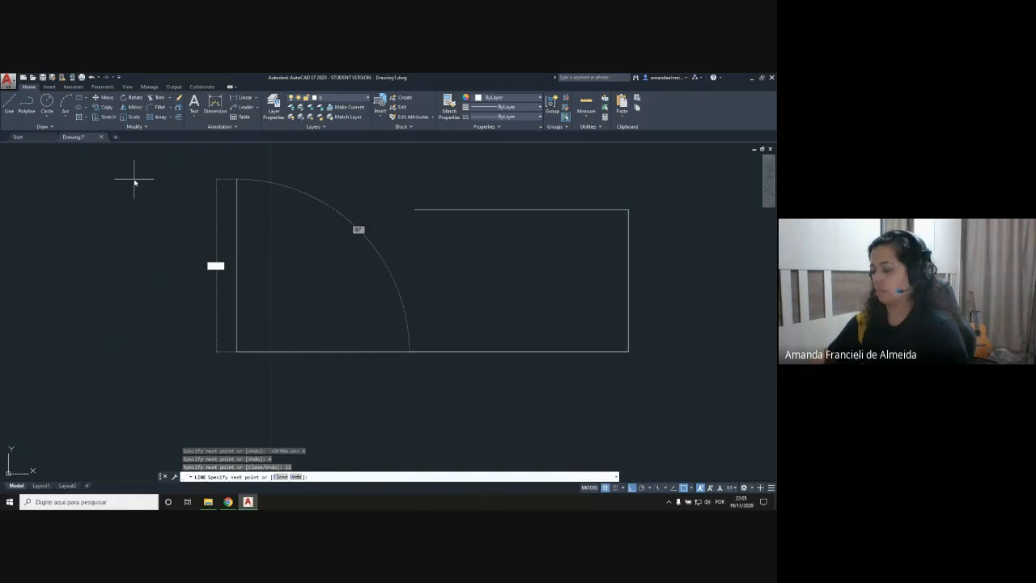
pyautogui.press('Return')
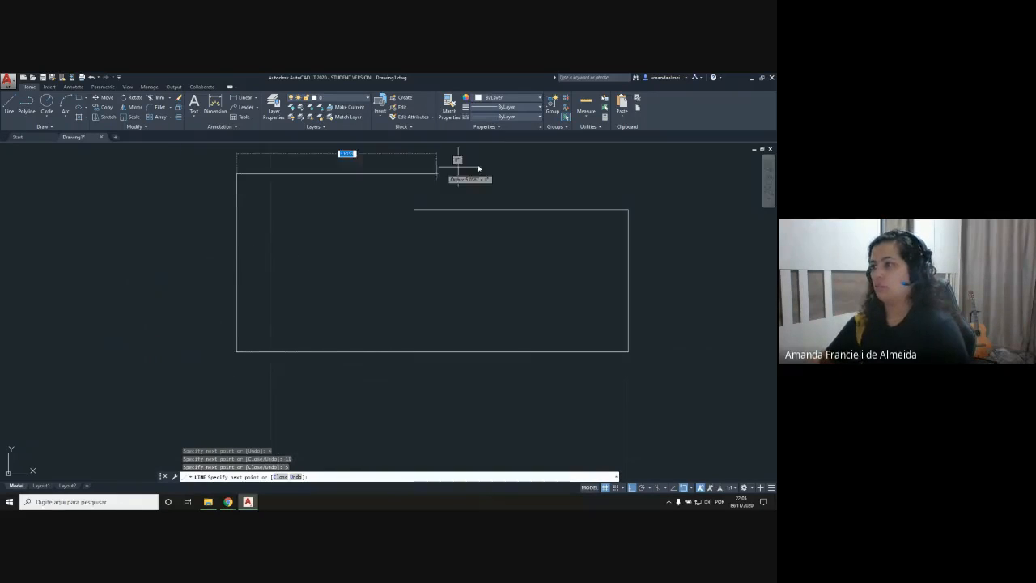
pyautogui.press('Return')
pyautogui.moveTo(479, 294)
pyautogui.mouseDown(button='middle')
pyautogui.moveTo(413, 326)
pyautogui.moveTo(439, 332)
pyautogui.mouseUp(button='middle')
pyautogui.scroll(2, 440, 333)
pyautogui.scroll(-2, 440, 333)
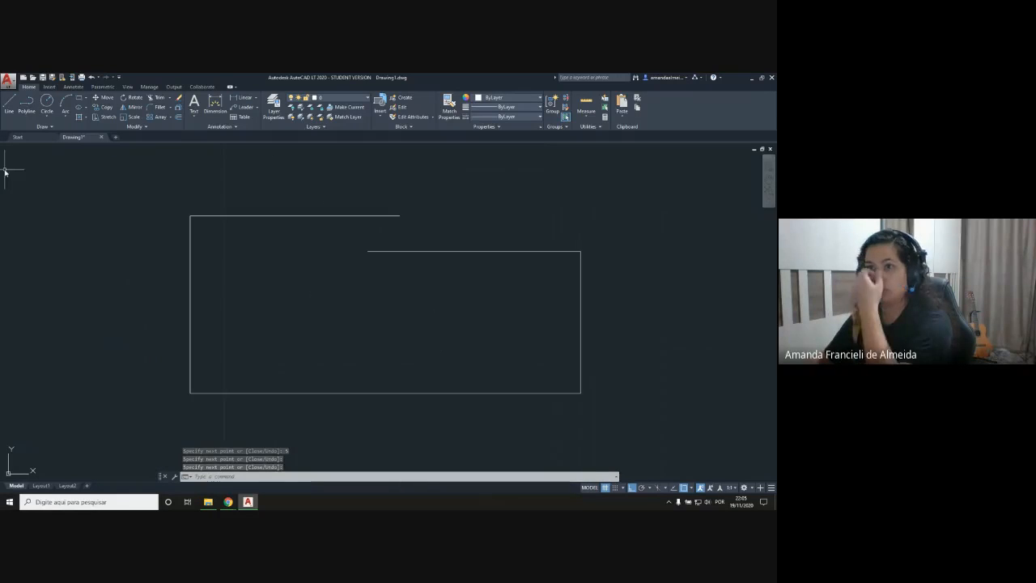
# Step: Draw a vertical line from the left end of the 6-unit line up past the top edge
pyautogui.click(10, 104)
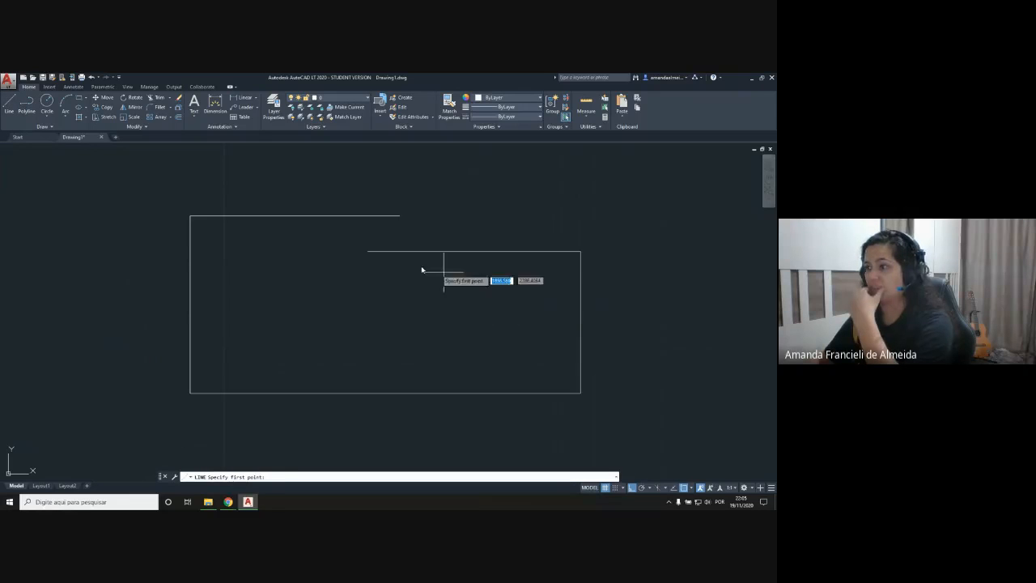
pyautogui.click(368, 251)
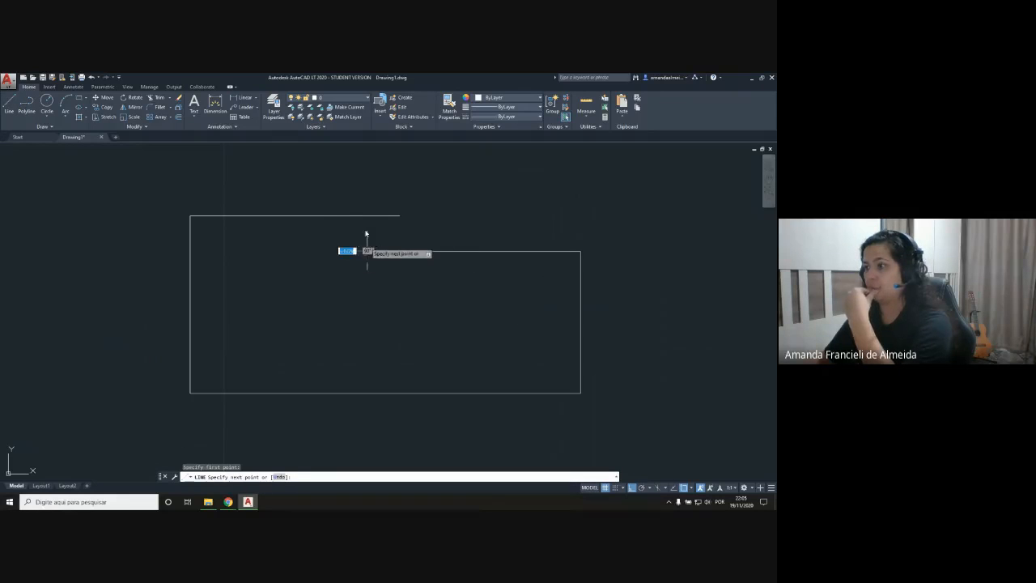
pyautogui.click(367, 174)
pyautogui.press('Return')
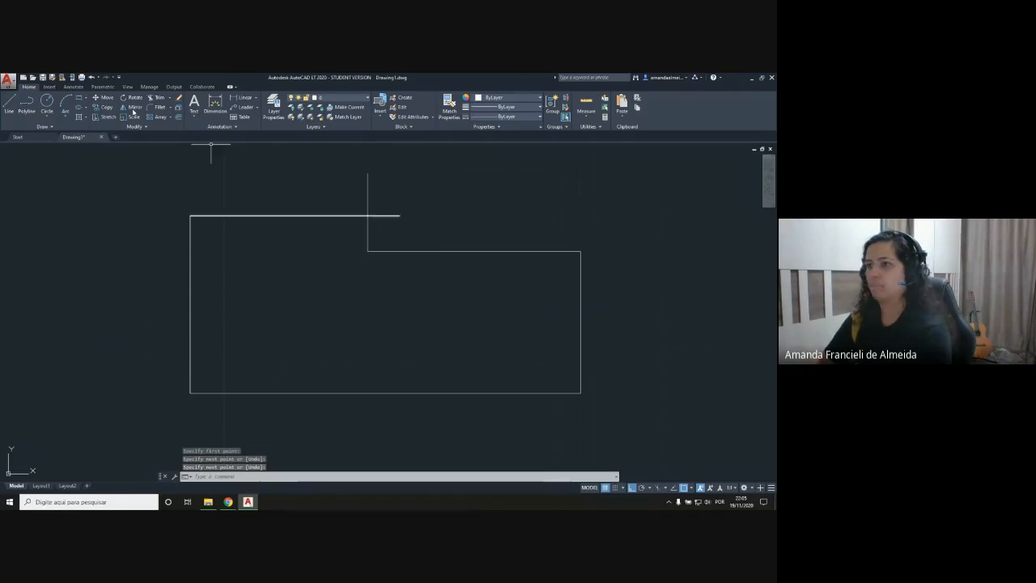
# Step: Trim the vertical and horizontal overhangs at the upper corner of the step to close the outline
pyautogui.click(130, 97)
pyautogui.press('Return')
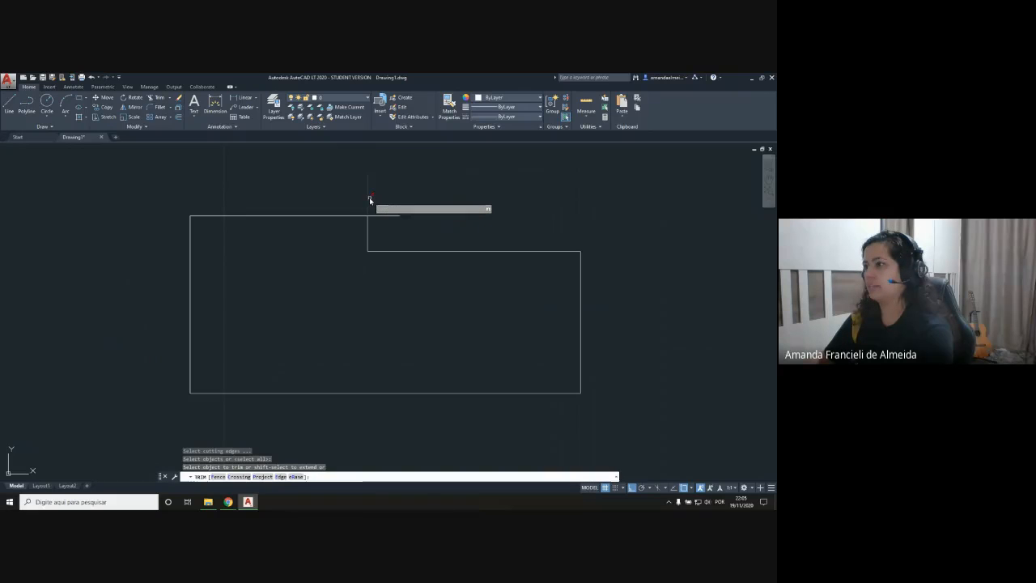
pyautogui.click(367, 198)
pyautogui.click(382, 217)
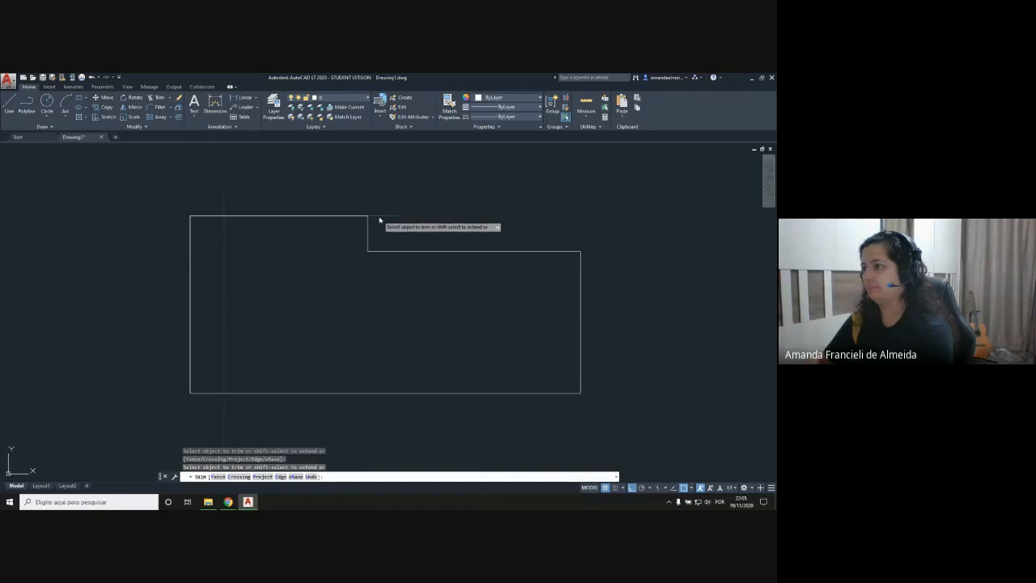
pyautogui.press('Return')
pyautogui.scroll(1, 368, 333)
pyautogui.scroll(-1, 366, 332)
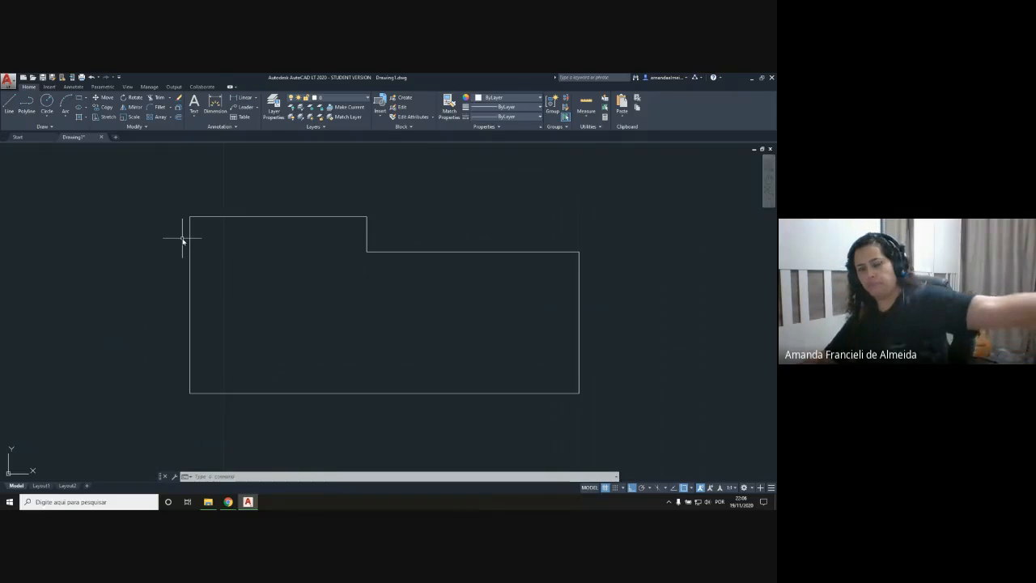
# Step: Offset the outline's top, left and bottom edges outward by 0.15
pyautogui.click(178, 118)
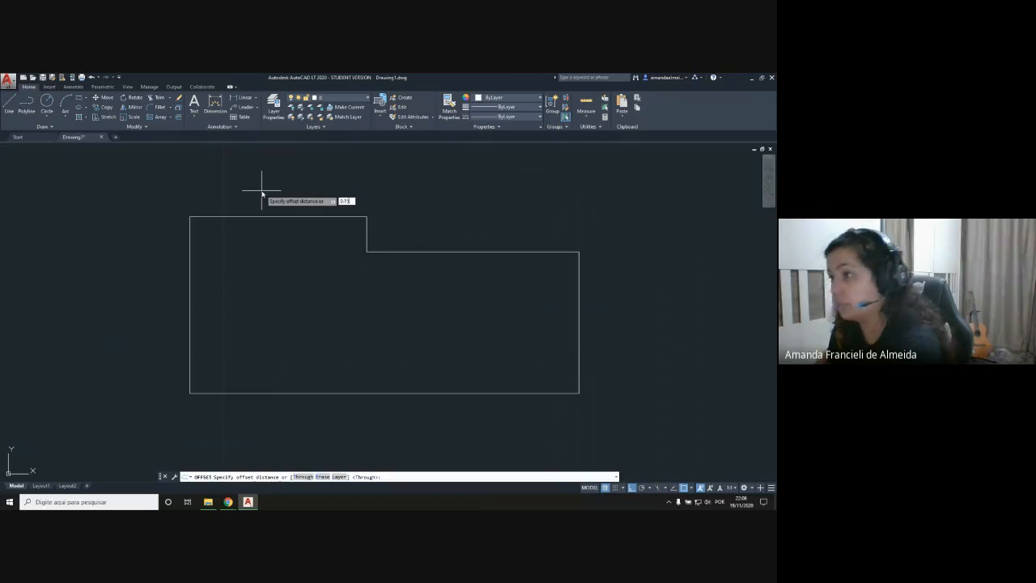
pyautogui.press('Return')
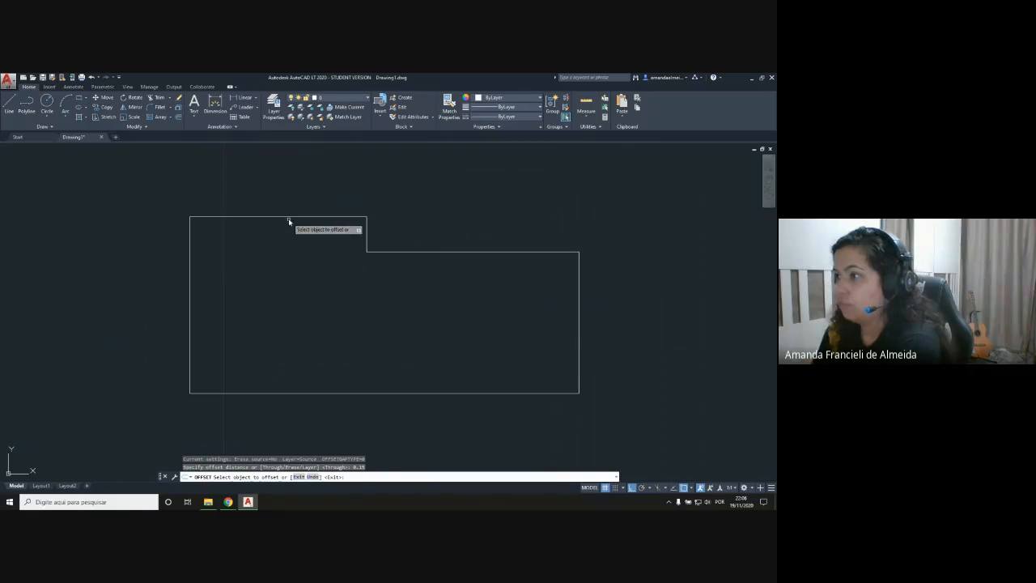
pyautogui.click(285, 216)
pyautogui.click(285, 210)
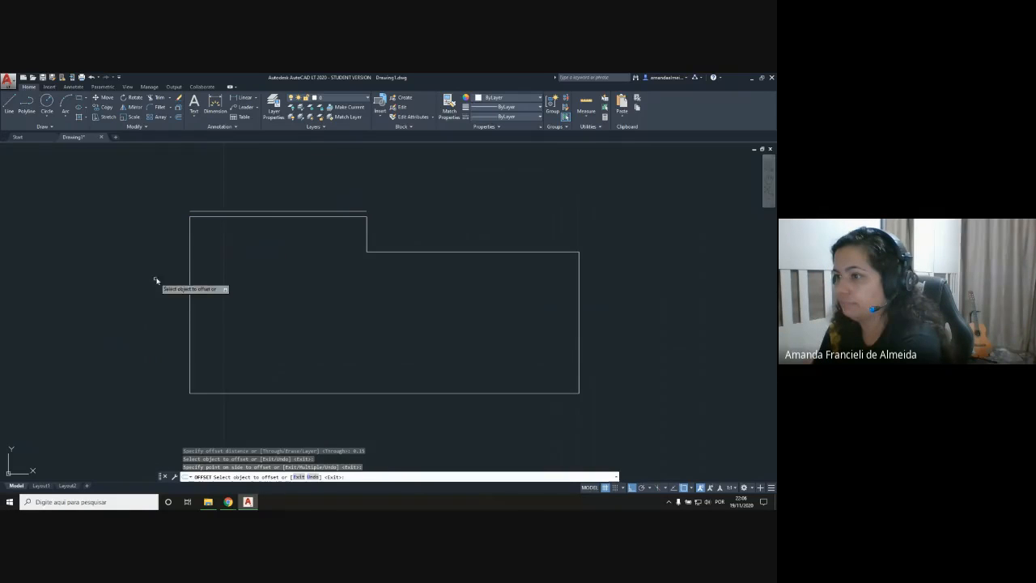
pyautogui.click(190, 267)
pyautogui.click(178, 268)
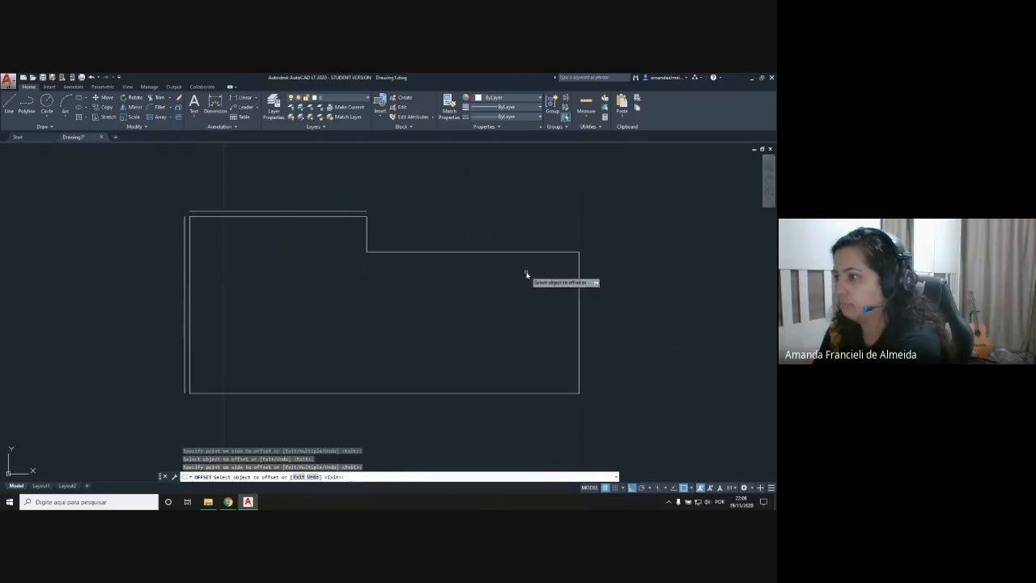
pyautogui.click(341, 394)
pyautogui.click(340, 399)
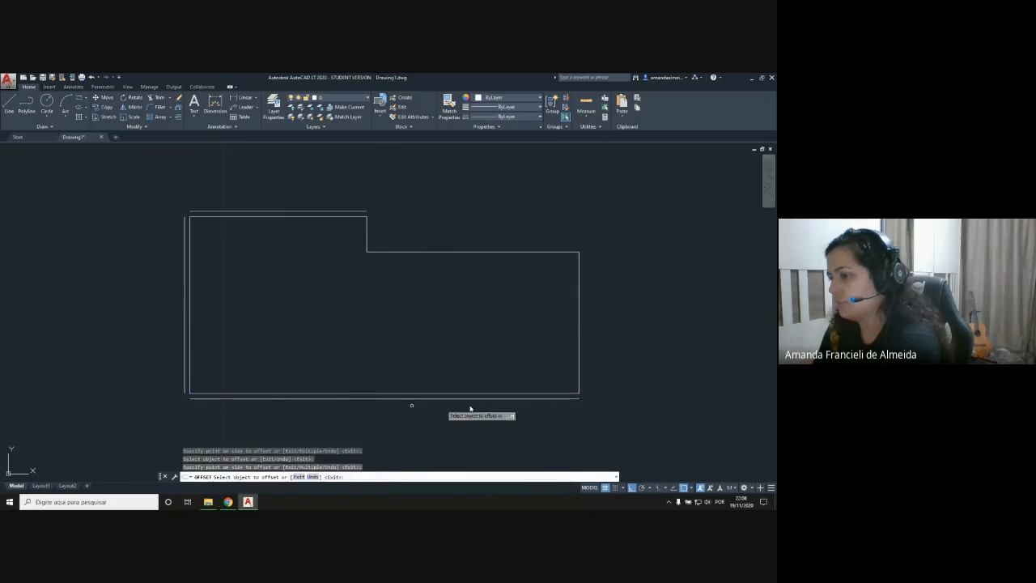
# Step: Offset the right edge and both edges of the step outward by the same 0.15 distance
pyautogui.click(580, 310)
pyautogui.click(591, 309)
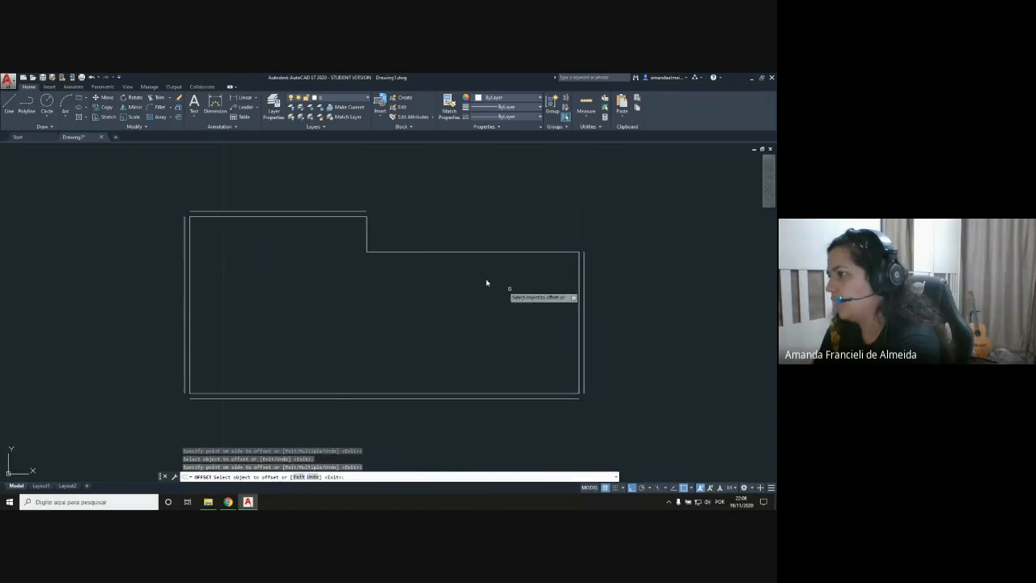
pyautogui.click(418, 251)
pyautogui.click(419, 237)
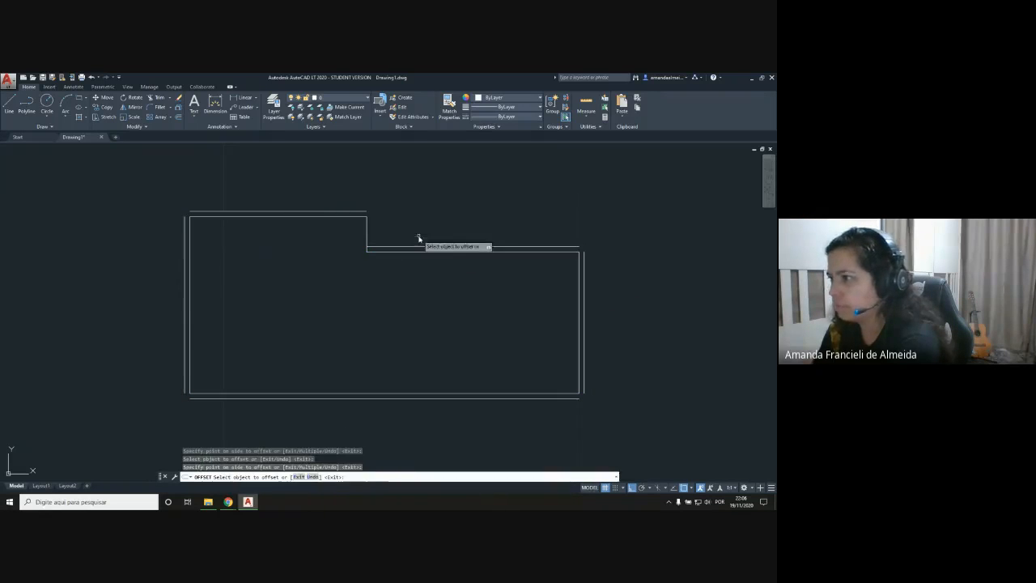
pyautogui.click(367, 230)
pyautogui.click(406, 195)
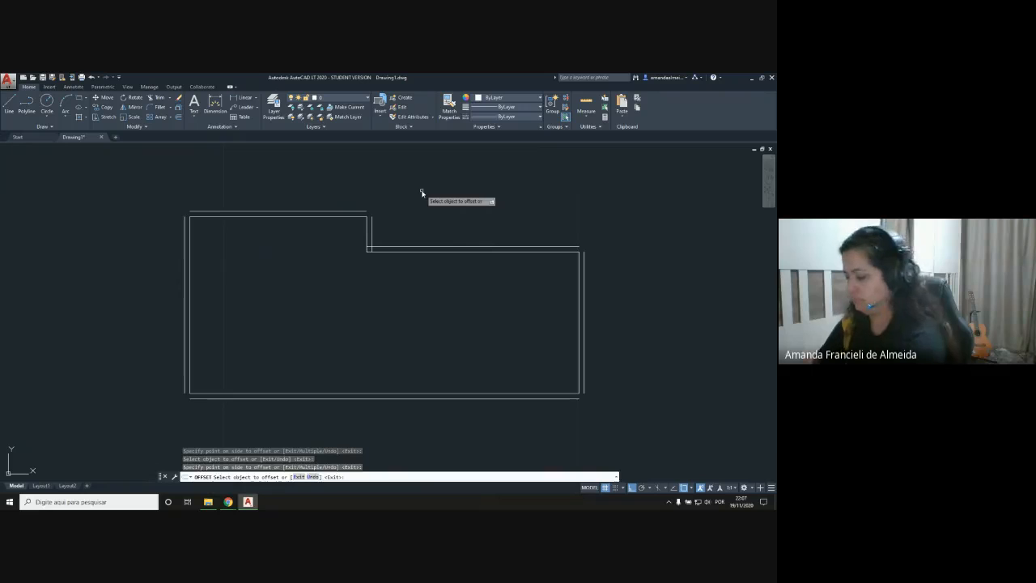
pyautogui.press('Return')
# Step: Stretch the left end of the top outer wall line past the left outer wall line
pyautogui.click(213, 211)
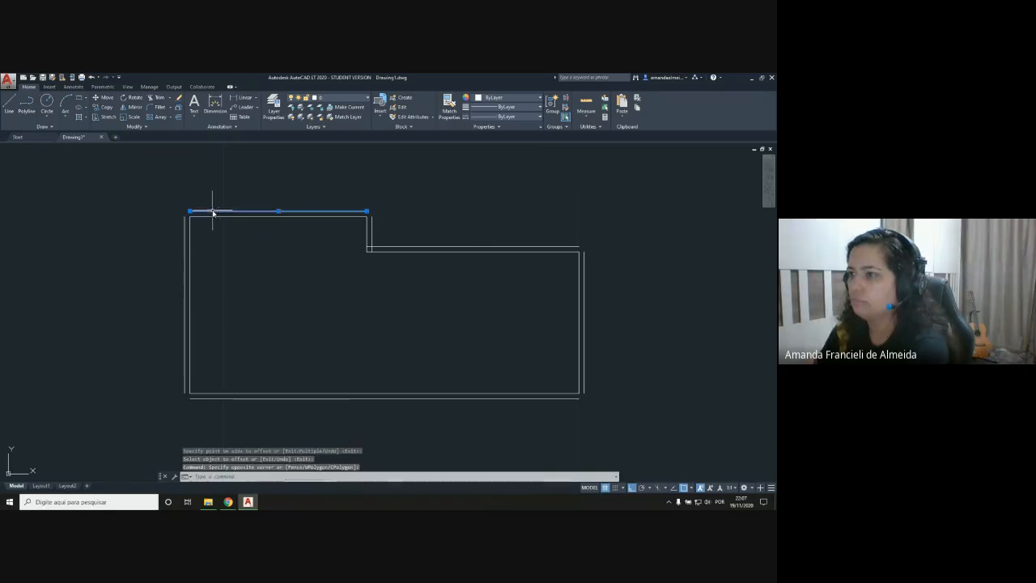
pyautogui.click(191, 211)
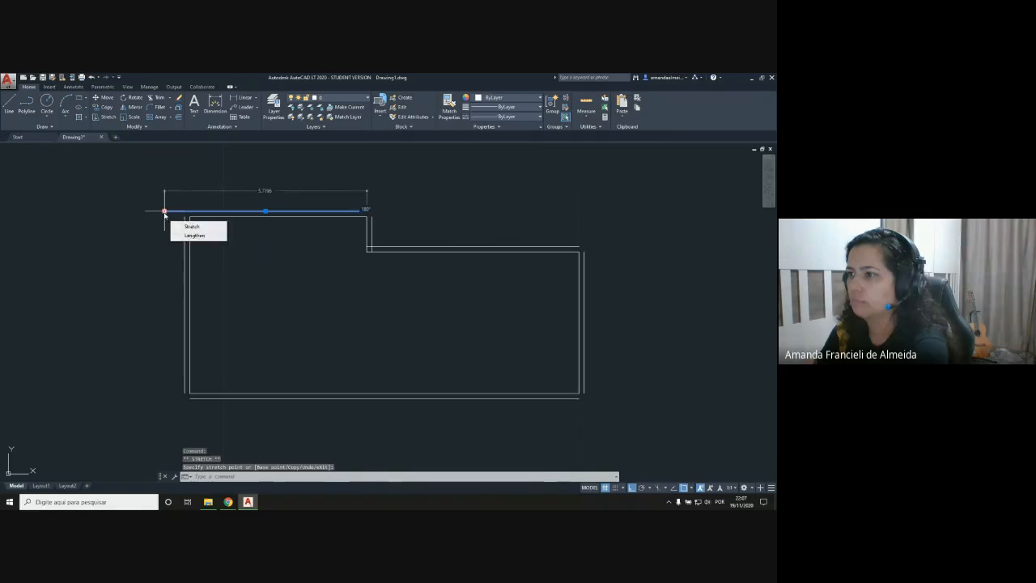
pyautogui.press('Return')
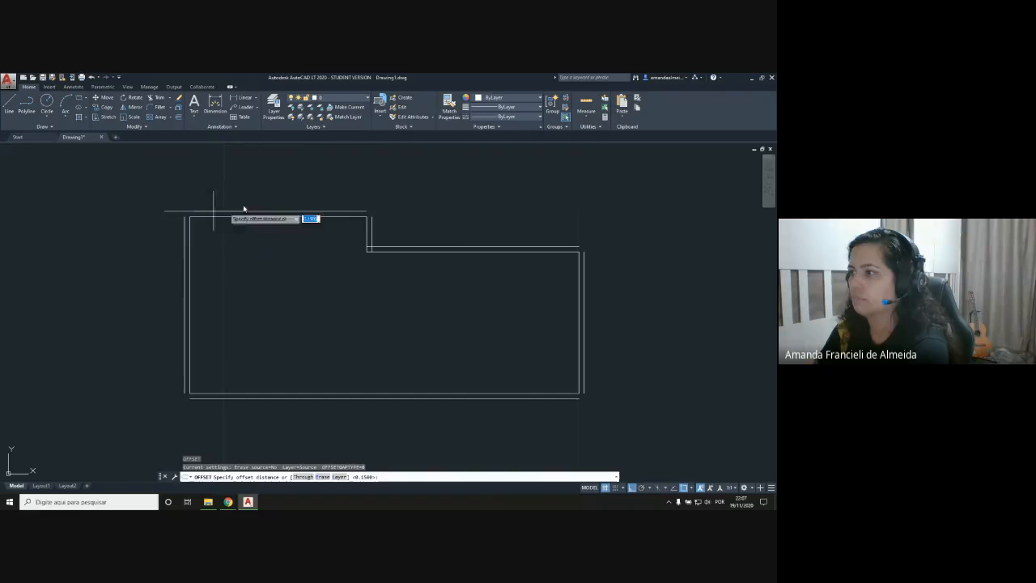
pyautogui.click(388, 217)
pyautogui.click(370, 210)
pyautogui.click(370, 210)
pyautogui.click(383, 211)
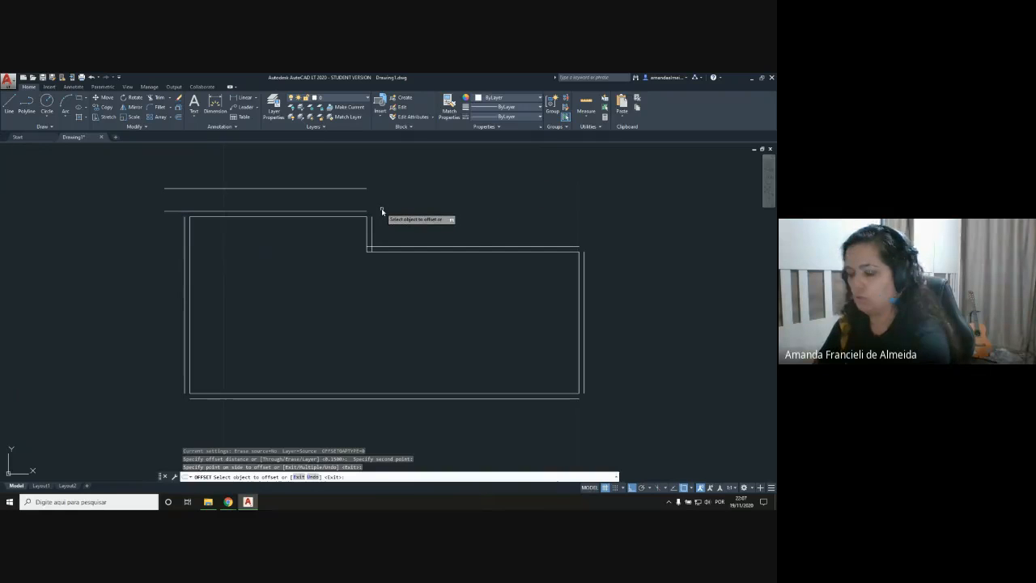
pyautogui.hotkey('ctrl', 'z')
pyautogui.press('Escape')
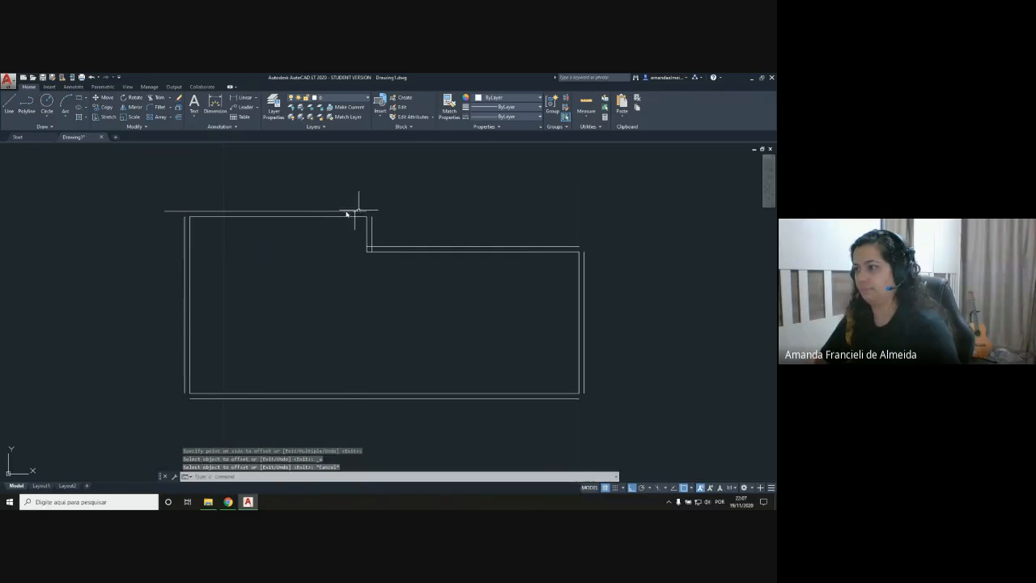
# Step: Stretch the top outer line's right end and the step's outer vertical line's upper end so that the two lines cross
pyautogui.click(347, 215)
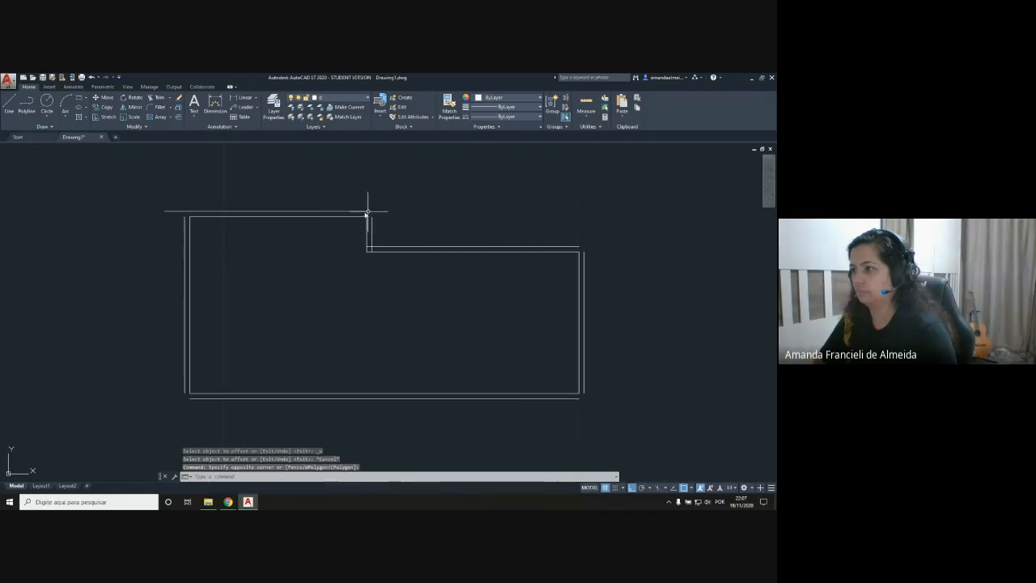
pyautogui.click(368, 214)
pyautogui.click(368, 211)
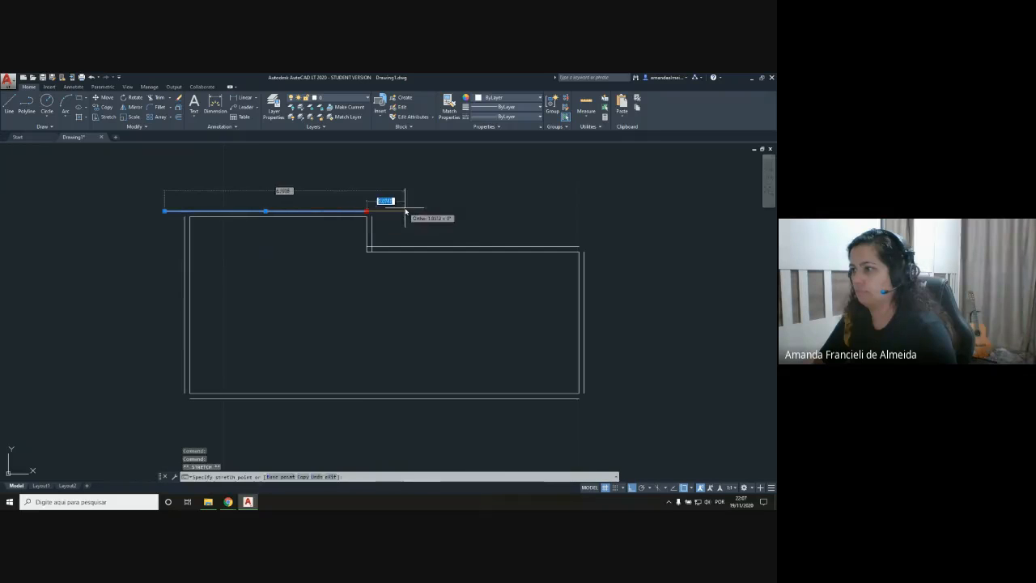
pyautogui.press('Escape')
pyautogui.click(371, 235)
pyautogui.click(371, 218)
pyautogui.click(372, 179)
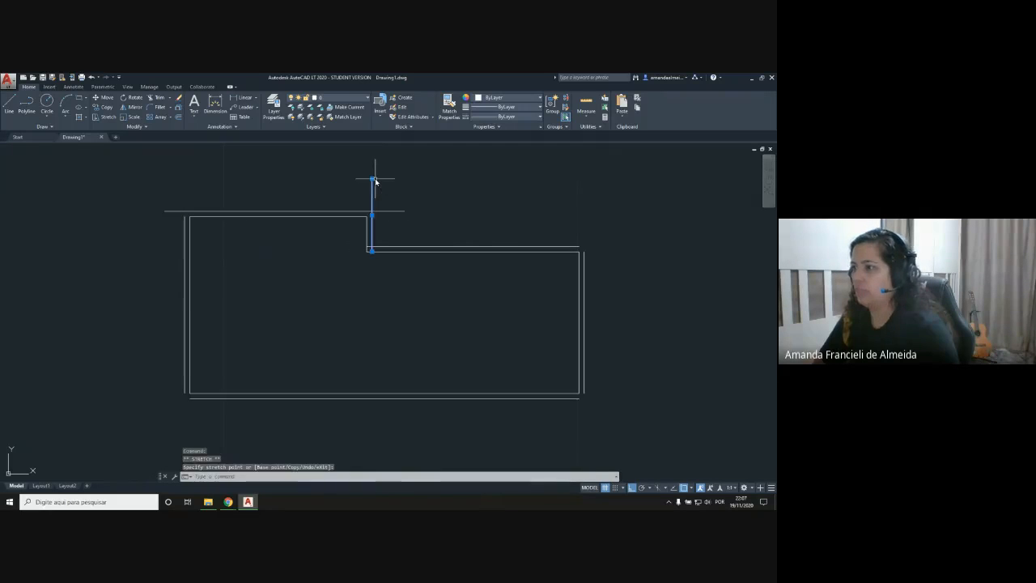
pyautogui.press('Escape')
# Step: Stretch both ends of the left outer wall line past the top and bottom outer lines
pyautogui.click(184, 226)
pyautogui.click(185, 218)
pyautogui.click(184, 173)
pyautogui.press('Escape')
pyautogui.click(184, 387)
pyautogui.click(185, 394)
pyautogui.click(175, 445)
# Step: Stretch the left end of the bottom outer wall line past the left outer wall line
pyautogui.click(203, 398)
pyautogui.click(191, 398)
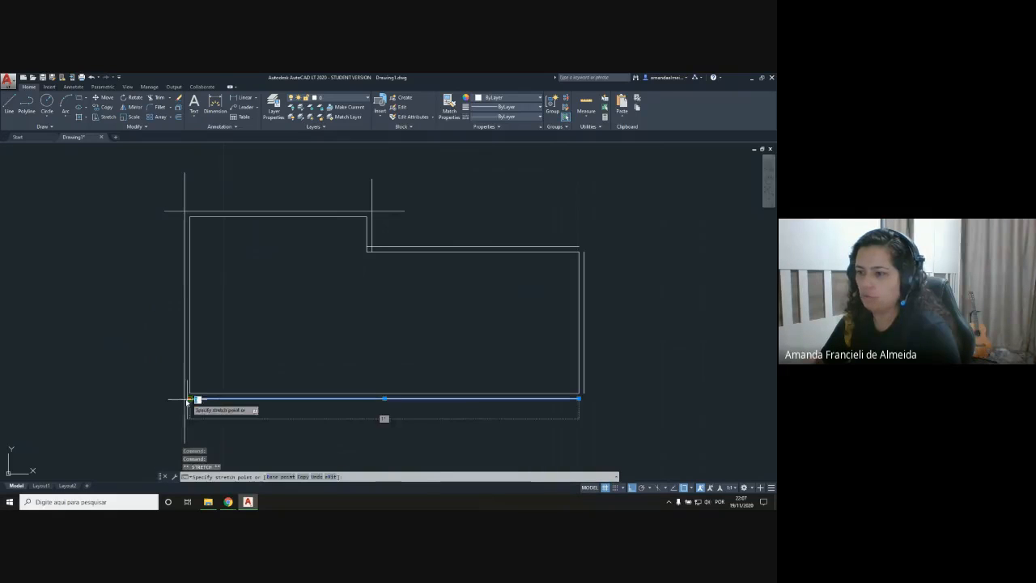
pyautogui.click(106, 399)
pyautogui.press('Escape')
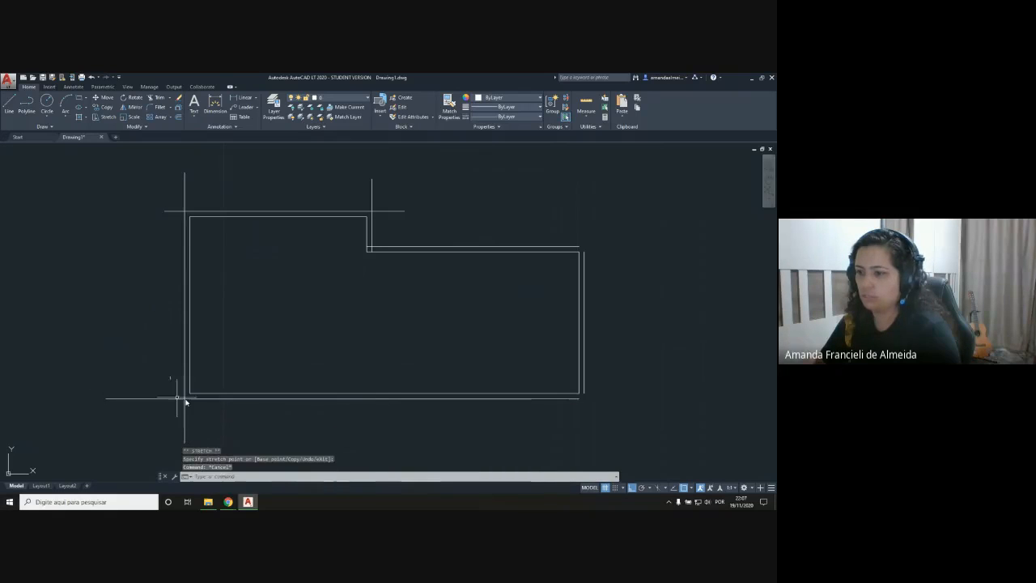
# Step: Stretch the right end of the bottom outer wall line past the right outer wall line
pyautogui.click(565, 399)
pyautogui.click(581, 399)
pyautogui.click(716, 398)
pyautogui.press('Escape')
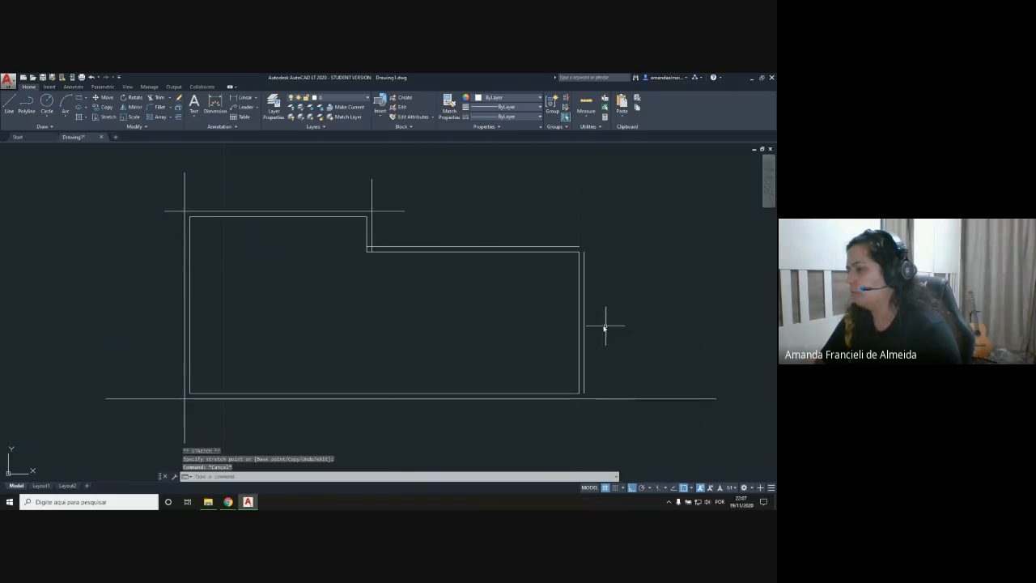
# Step: Stretch the right outer wall line's upper end well above the step's horizontal wall and its lower end past the bottom outer line
pyautogui.click(584, 308)
pyautogui.click(584, 254)
pyautogui.click(584, 170)
pyautogui.press('Escape')
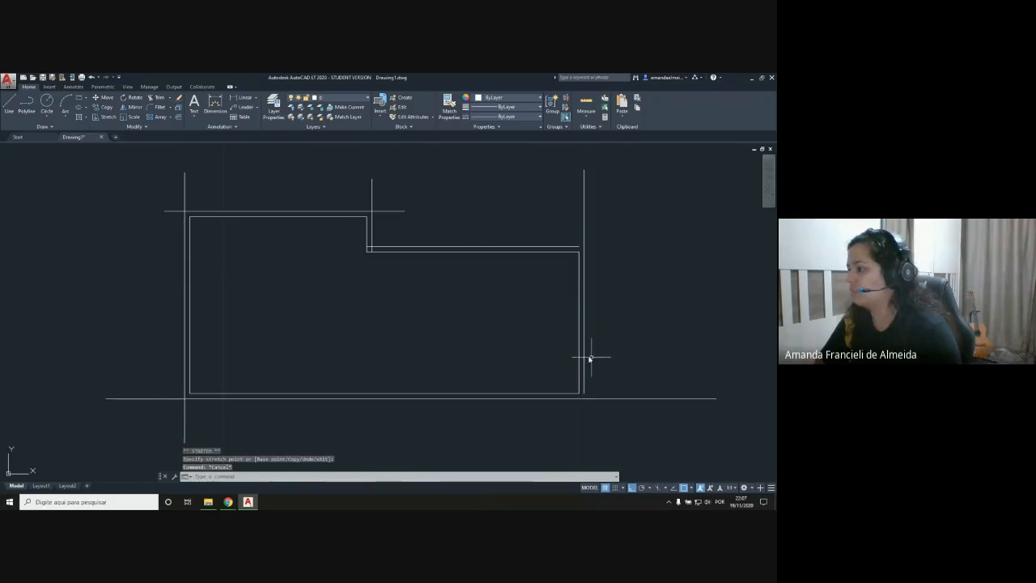
pyautogui.click(586, 364)
pyautogui.click(583, 354)
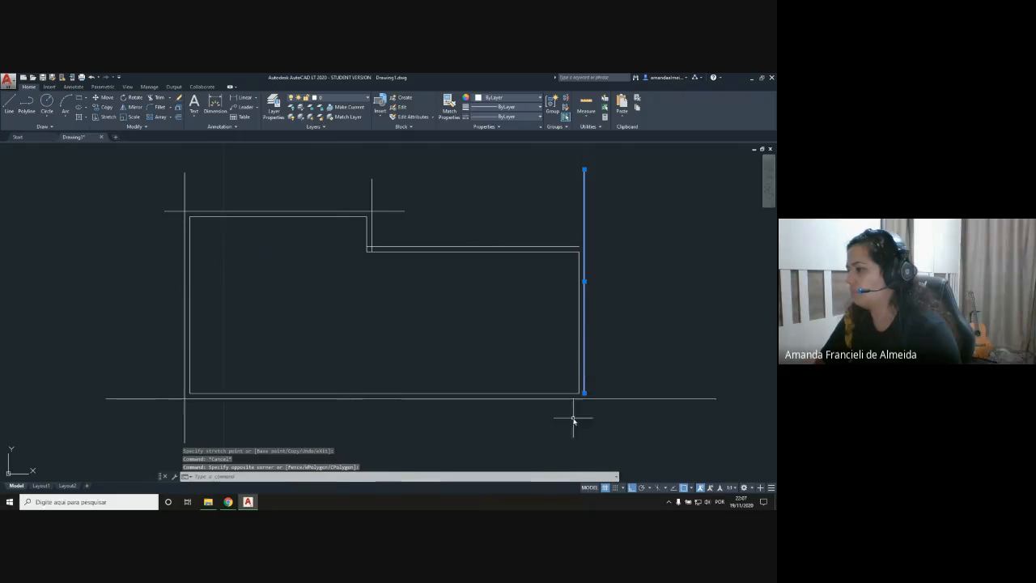
pyautogui.click(584, 392)
pyautogui.click(584, 441)
pyautogui.press('Escape')
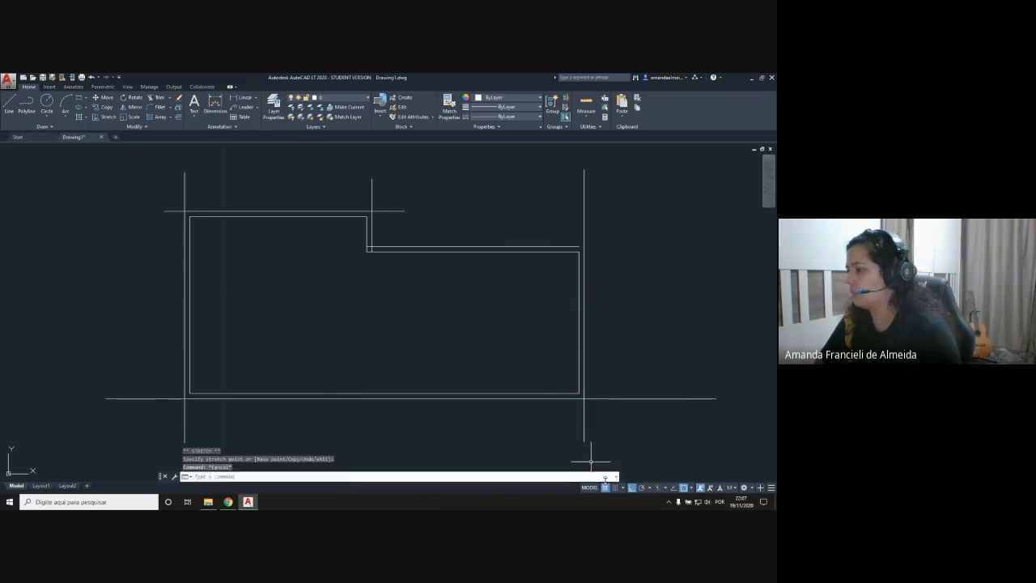
# Step: Stretch the right end of the step's horizontal outer line past the right outer wall line
pyautogui.click(580, 246)
pyautogui.click(634, 246)
pyautogui.press('Escape')
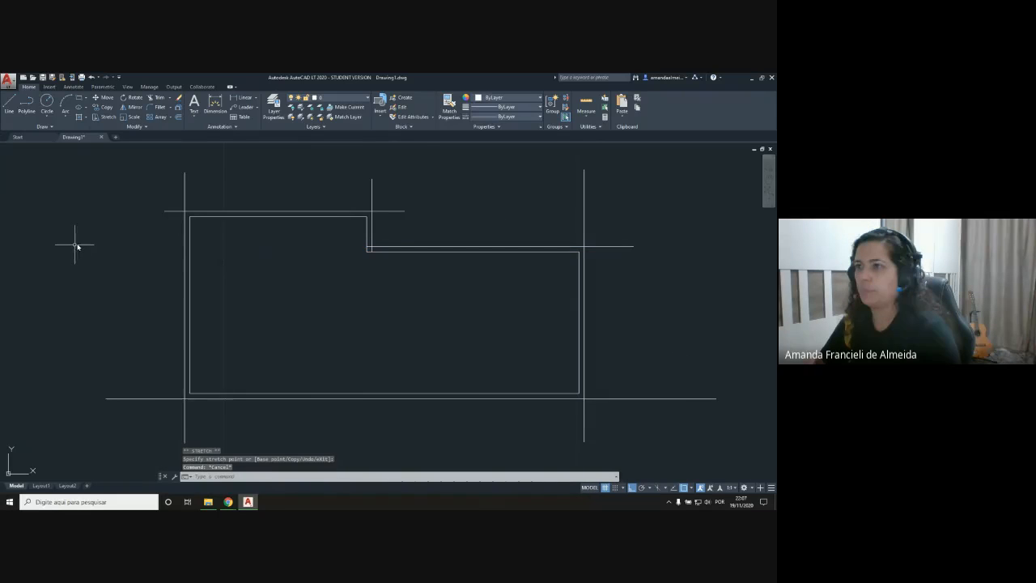
# Step: Trim the overhanging outer line ends at the plan's top-left and bottom-left corners, using all lines as cutting edges
pyautogui.click(154, 97)
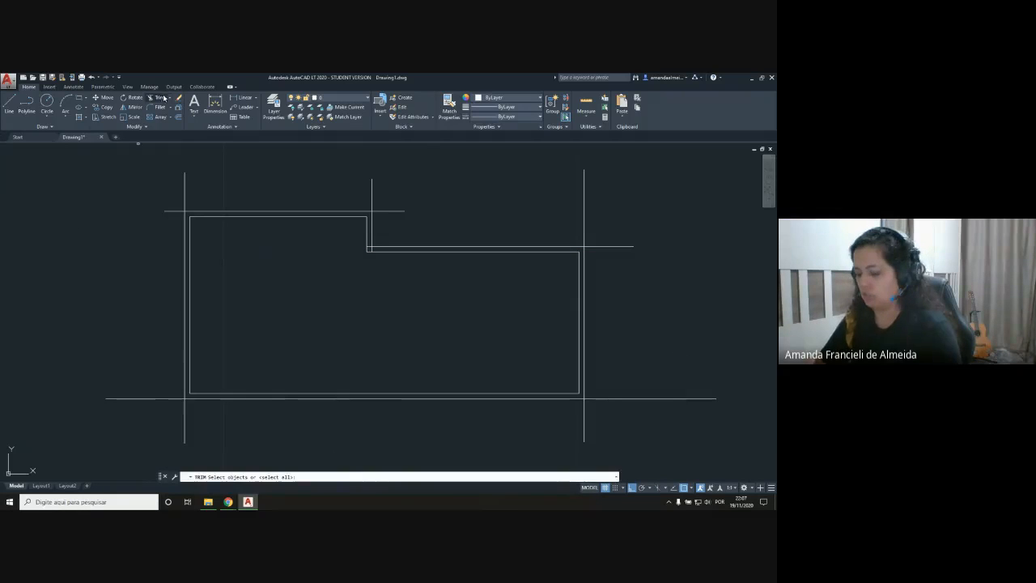
pyautogui.press('Return')
pyautogui.click(184, 187)
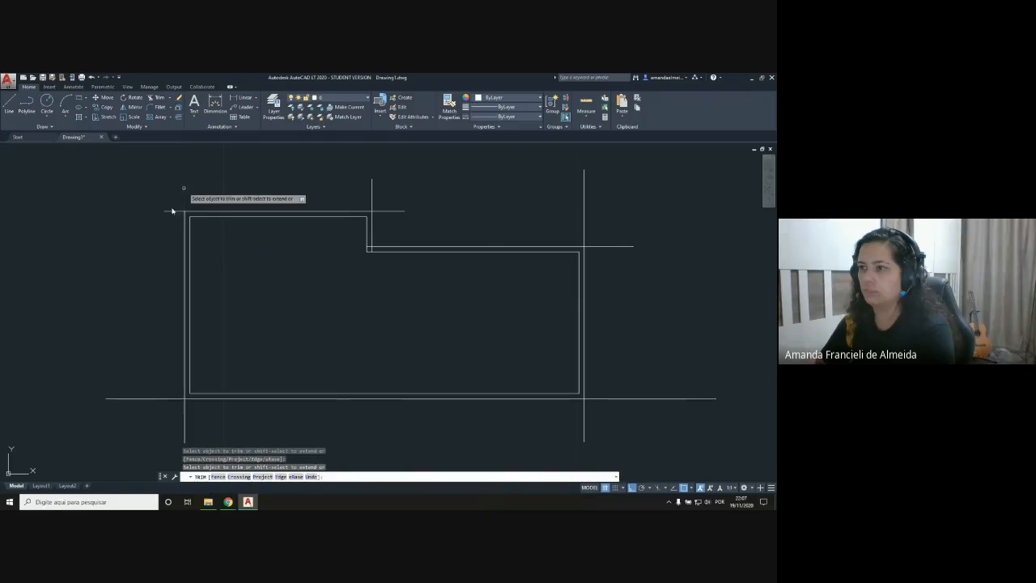
pyautogui.click(167, 402)
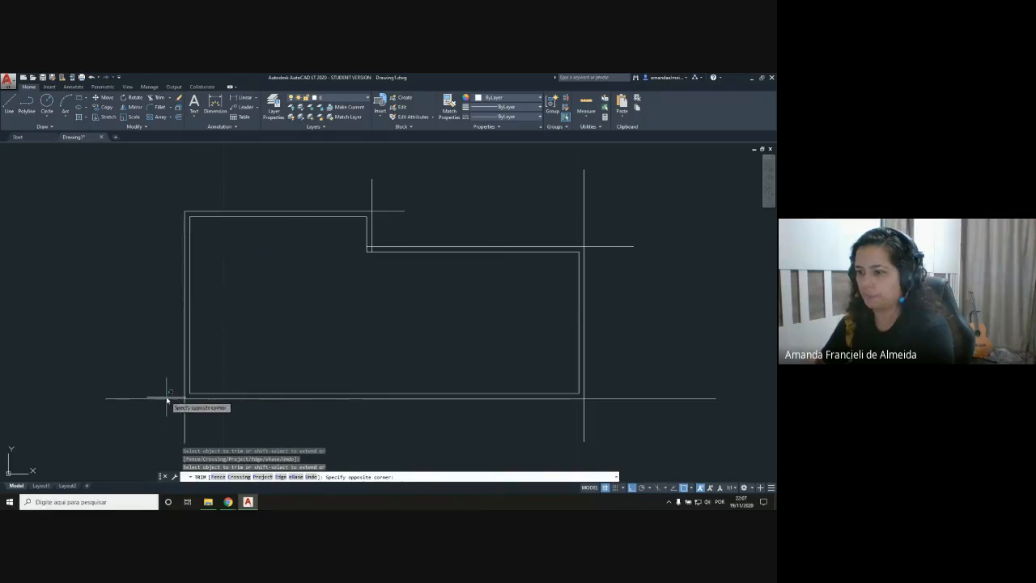
pyautogui.click(187, 416)
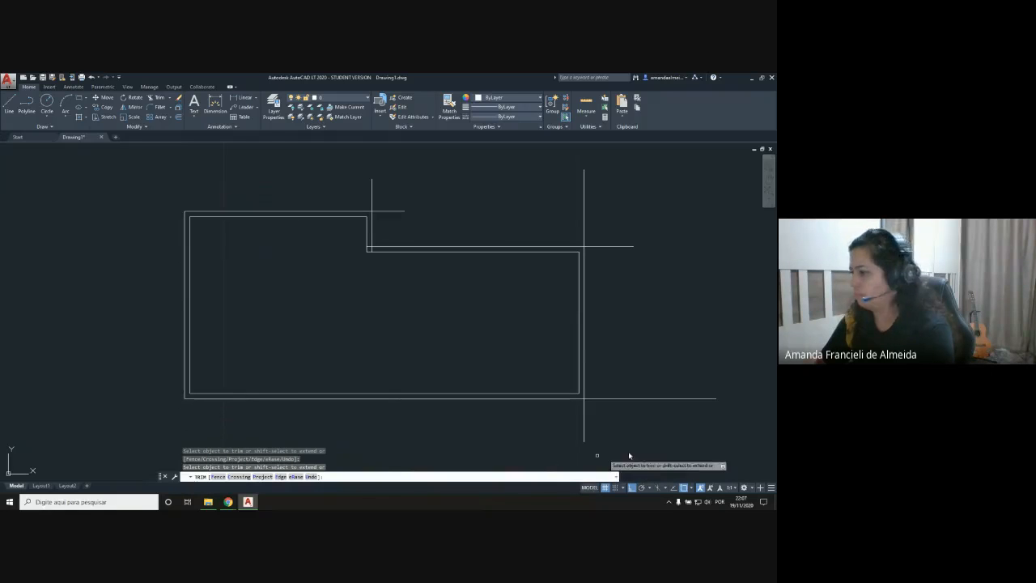
# Step: Trim the overhanging outer line ends at both corners of the right wall
pyautogui.click(585, 411)
pyautogui.click(595, 400)
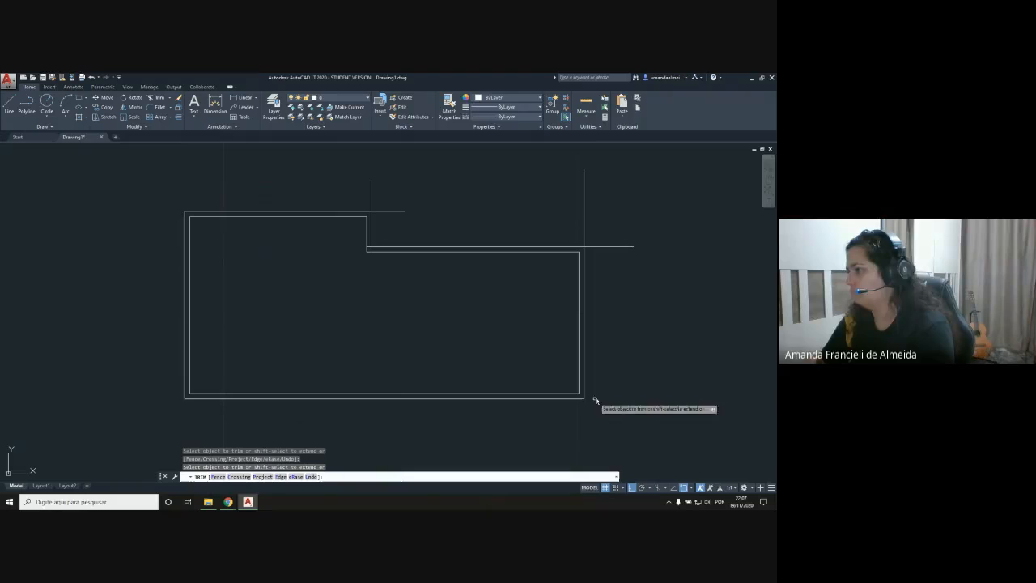
pyautogui.click(607, 247)
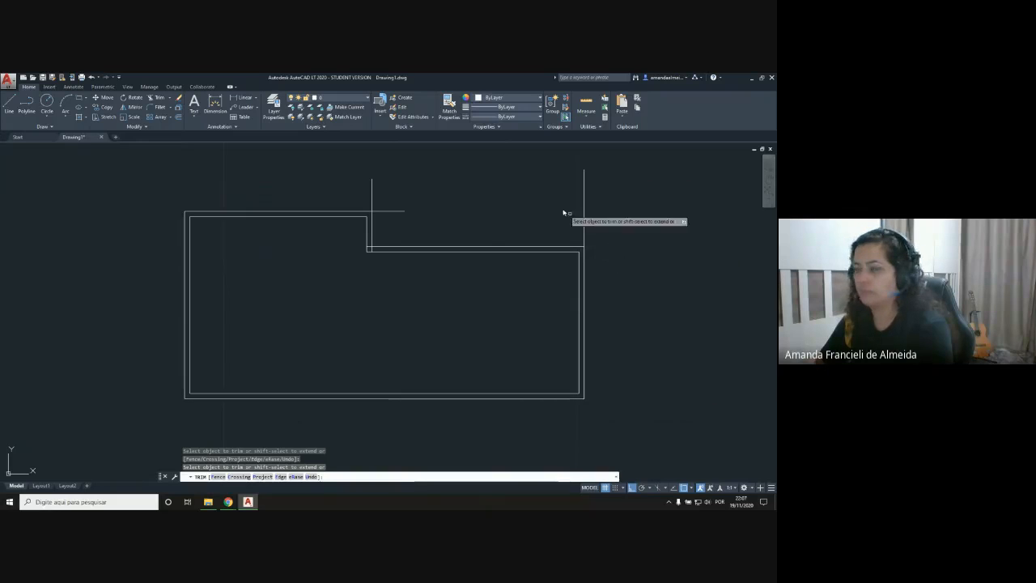
pyautogui.click(583, 216)
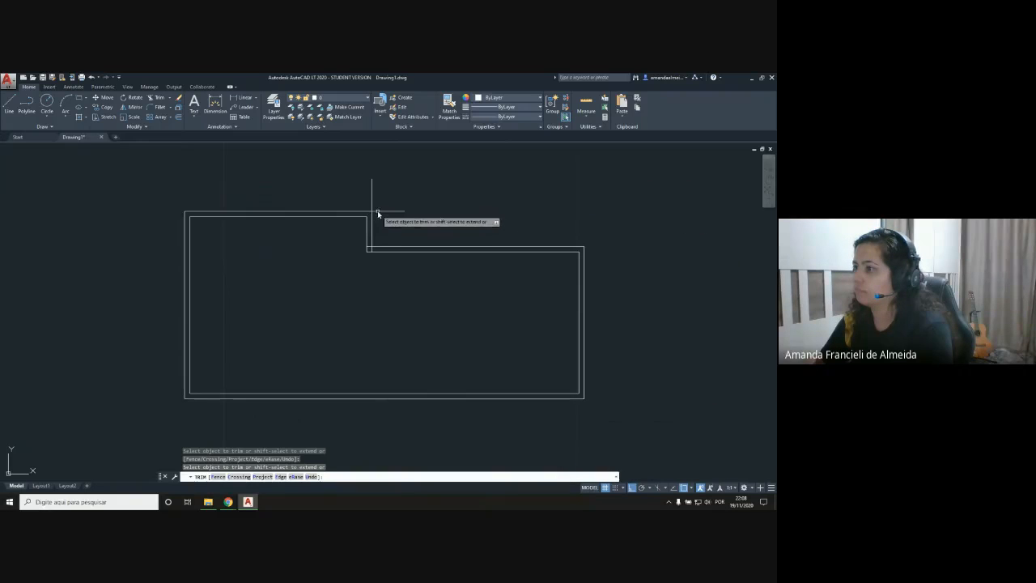
# Step: Trim the outer line overhangs at the step's upper corner and the line stubs inside the wall at its inner corner
pyautogui.click(373, 203)
pyautogui.scroll(6, 369, 249)
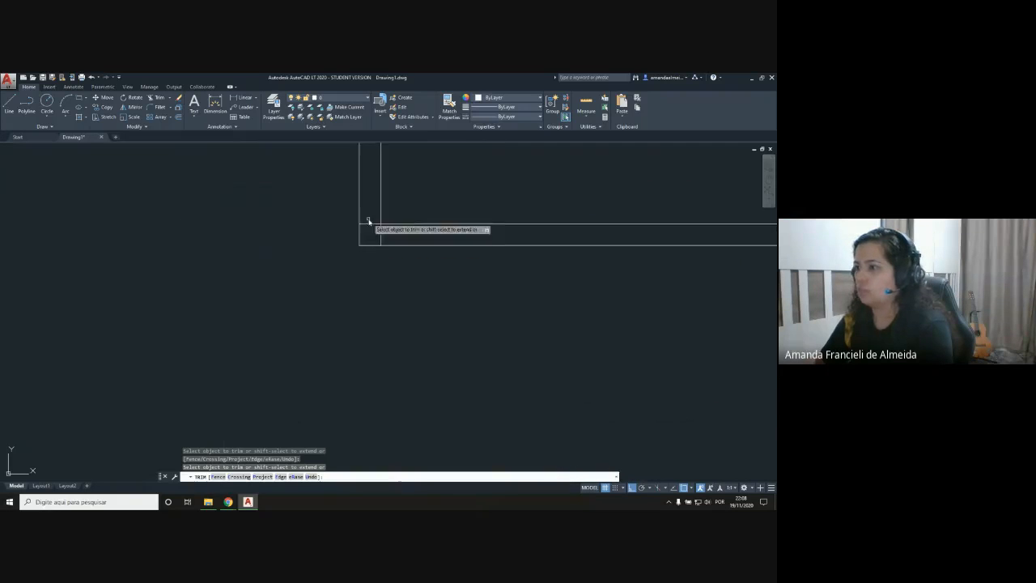
pyautogui.moveTo(369, 243); pyautogui.dragTo(354, 319, button='middle')
pyautogui.scroll(4, 356, 311)
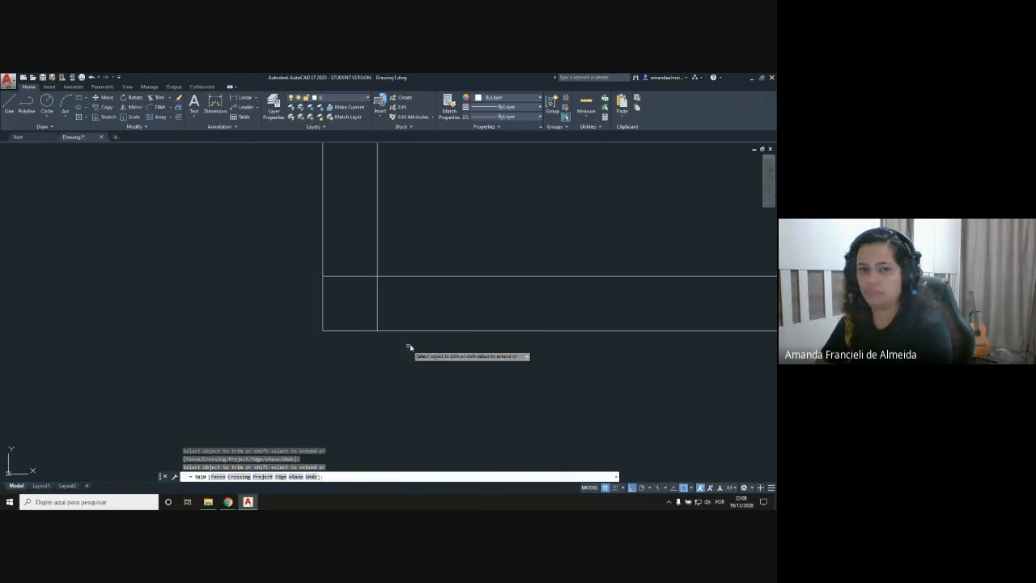
pyautogui.click(353, 276)
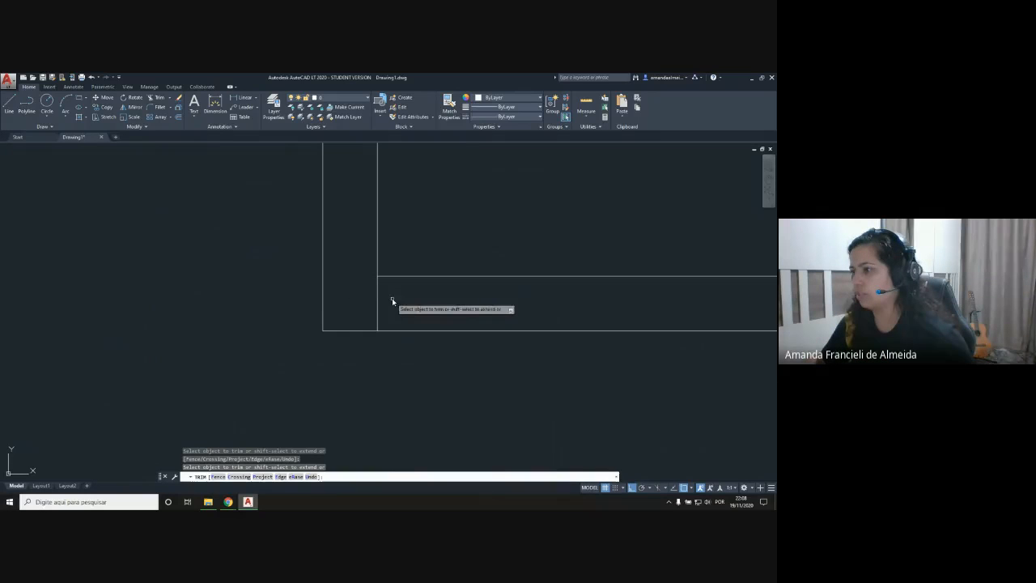
pyautogui.click(377, 301)
pyautogui.scroll(-5, 380, 300)
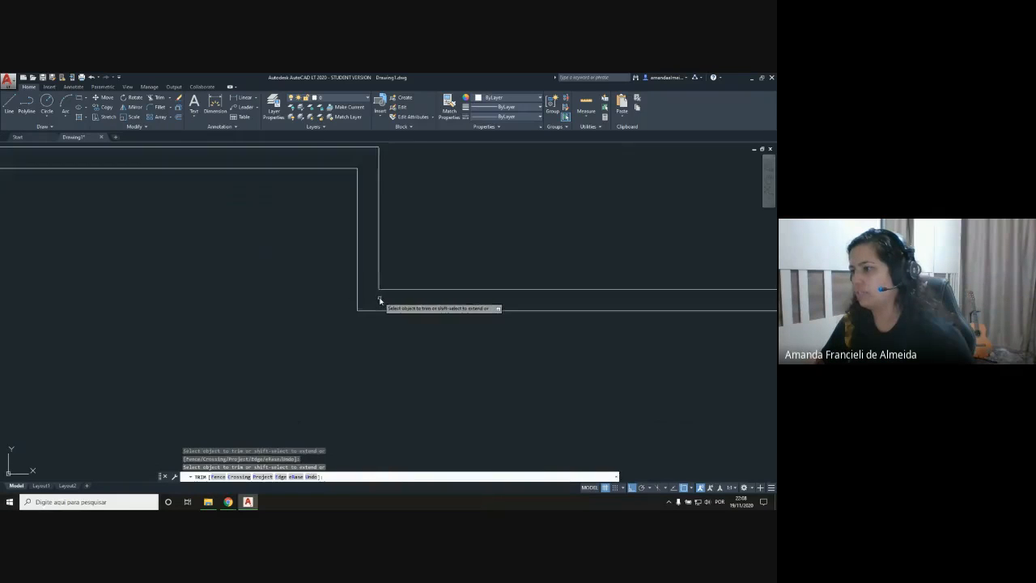
pyautogui.scroll(-2, 382, 301)
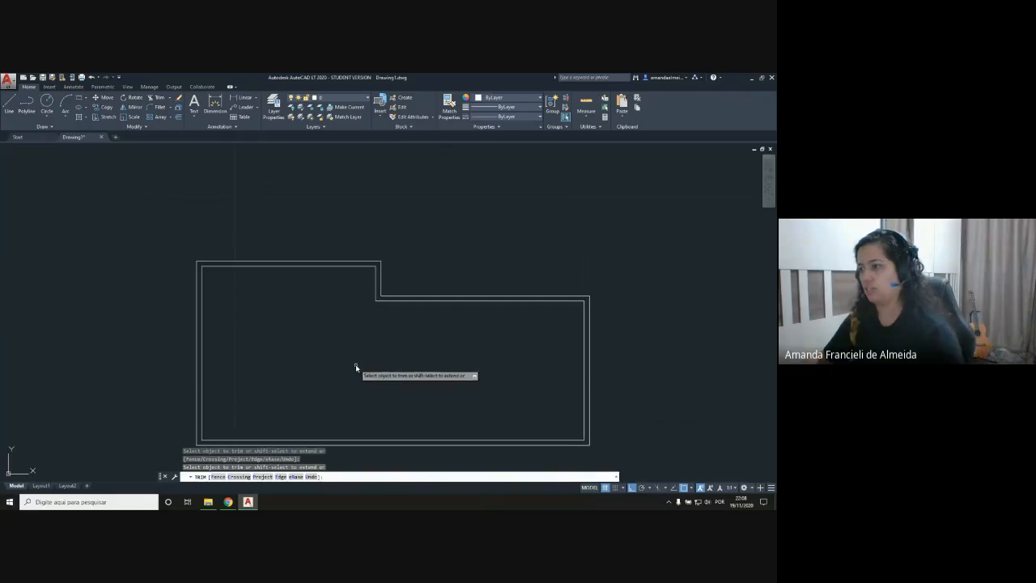
pyautogui.moveTo(356, 365); pyautogui.dragTo(353, 309, button='middle')
pyautogui.scroll(2, 354, 308)
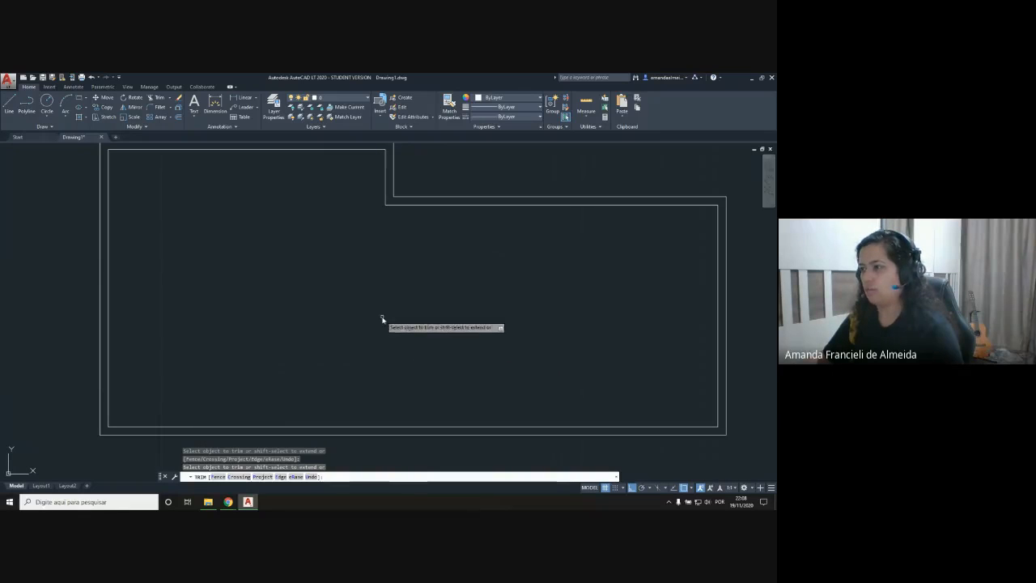
pyautogui.press('Escape')
# Step: Create a layer named Porta, make it current and set its color to red
pyautogui.moveTo(466, 280); pyautogui.dragTo(449, 285, button='middle')
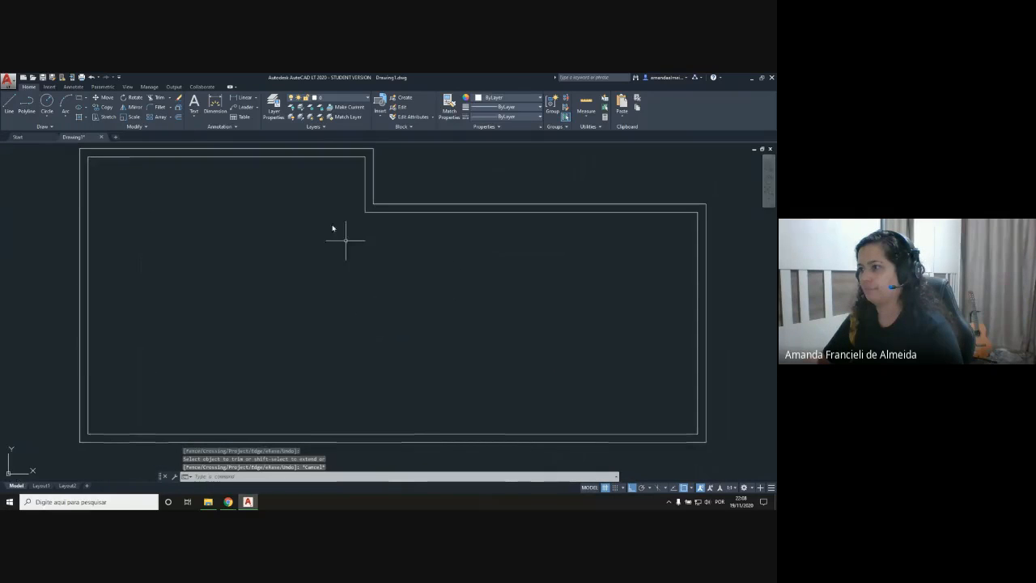
pyautogui.moveTo(259, 231); pyautogui.dragTo(403, 275, button='middle')
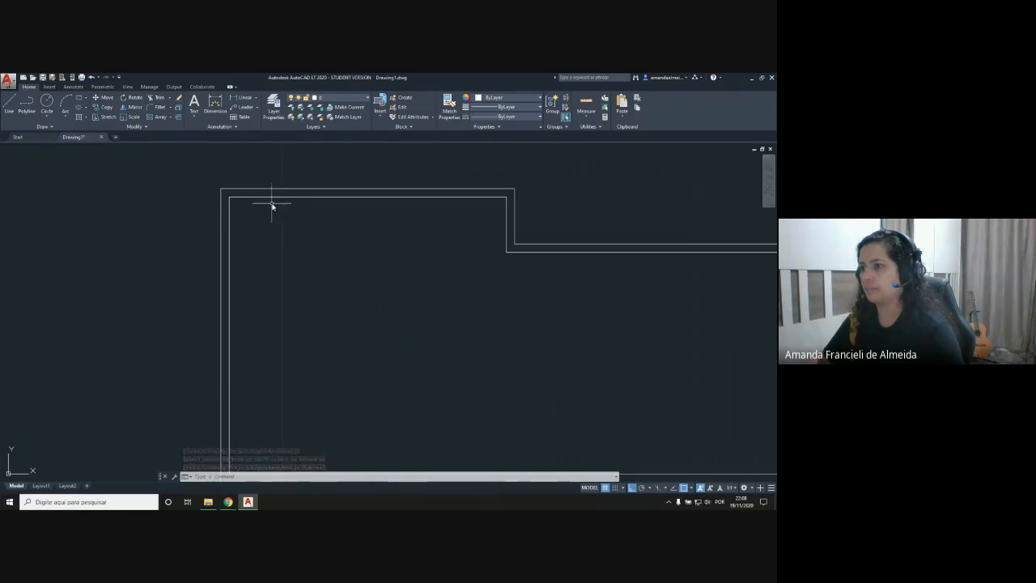
pyautogui.scroll(3, 272, 206)
pyautogui.moveTo(263, 229); pyautogui.dragTo(243, 285, button='middle')
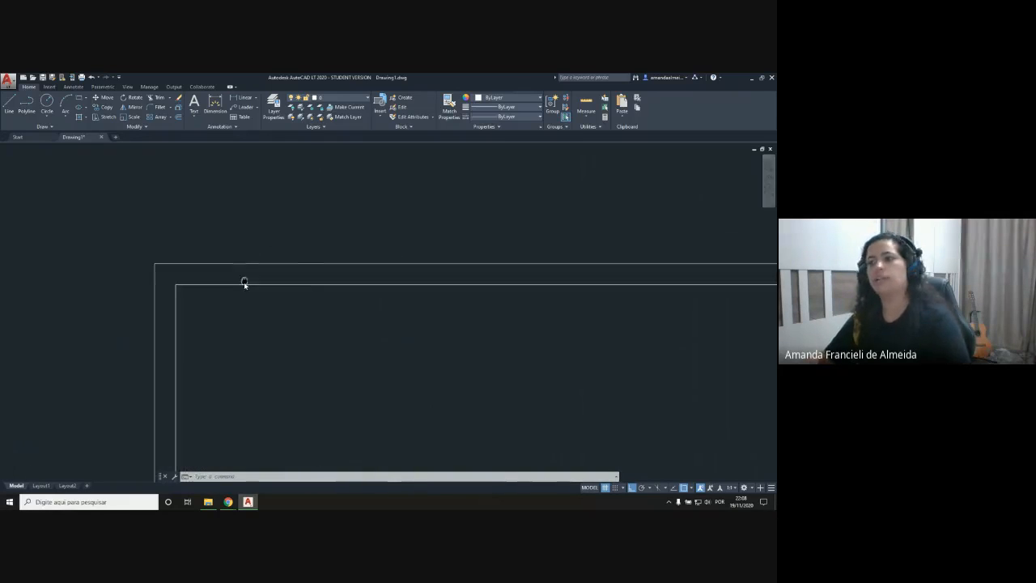
pyautogui.click(273, 110)
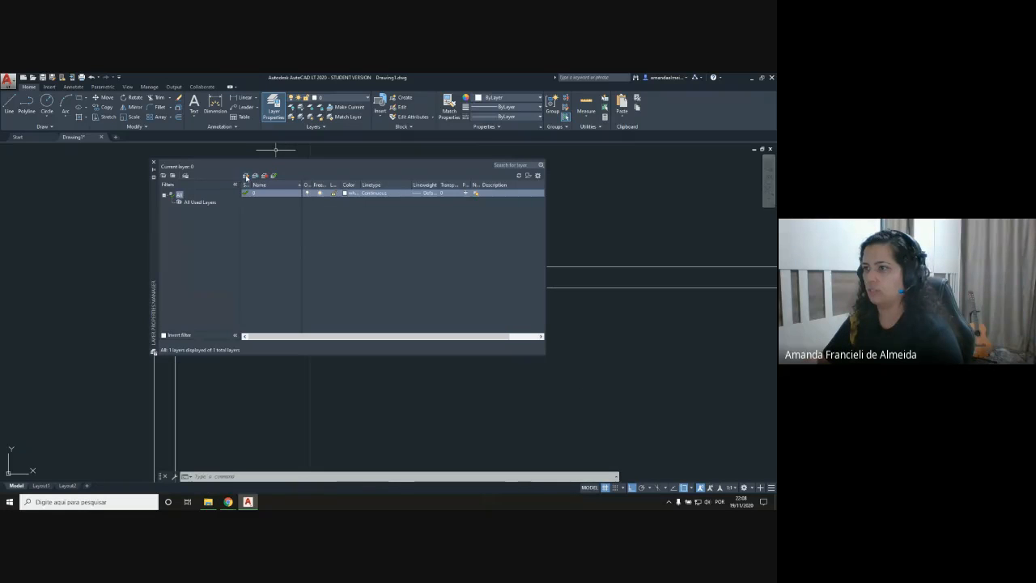
pyautogui.click(246, 176)
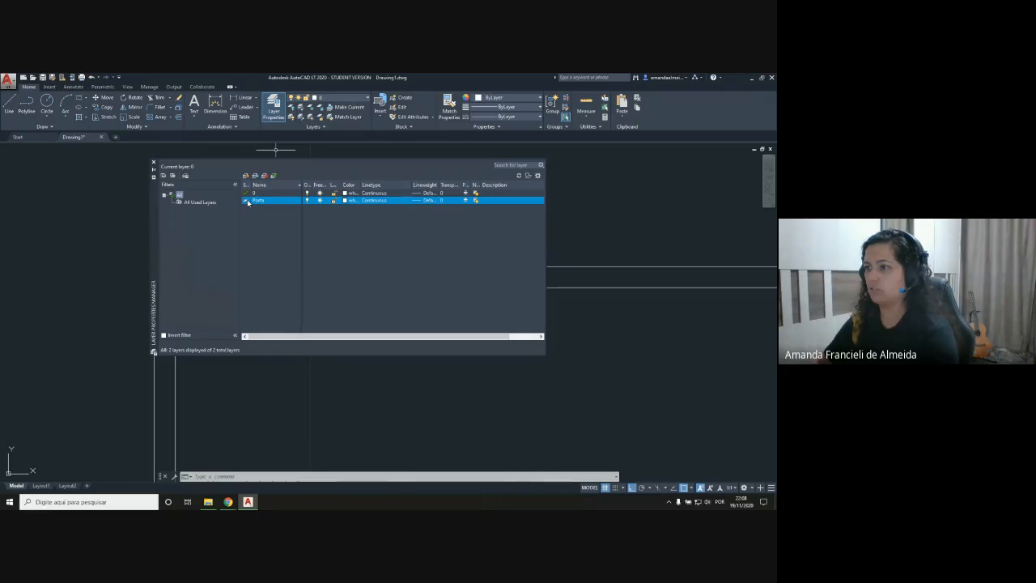
pyautogui.click(347, 200)
pyautogui.click(325, 304)
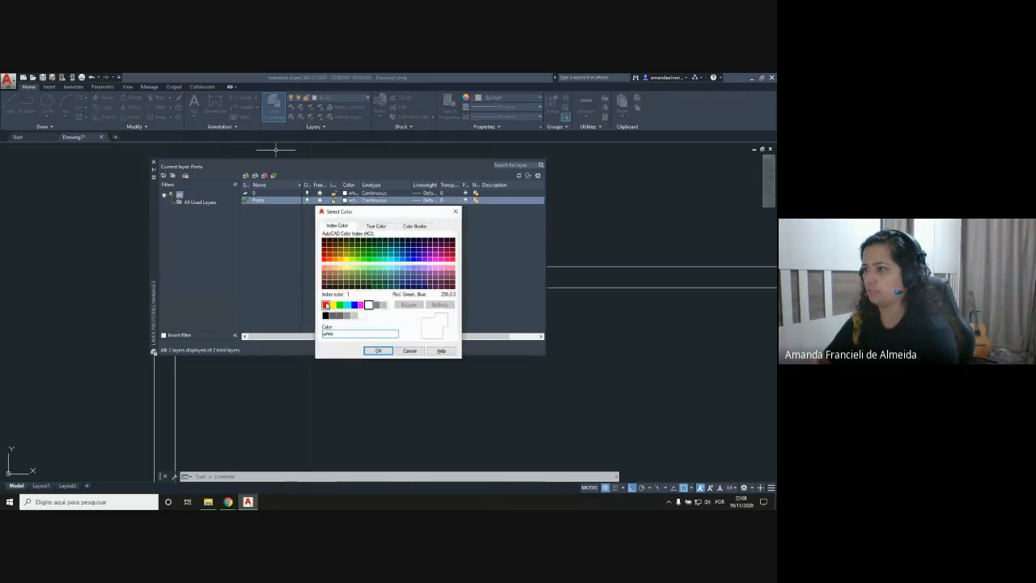
pyautogui.click(377, 352)
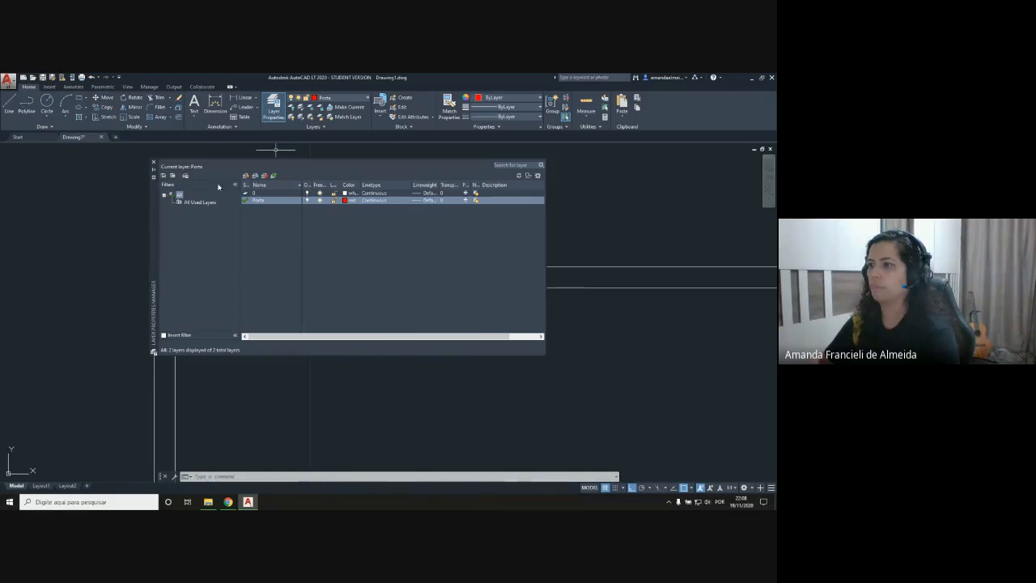
pyautogui.click(153, 164)
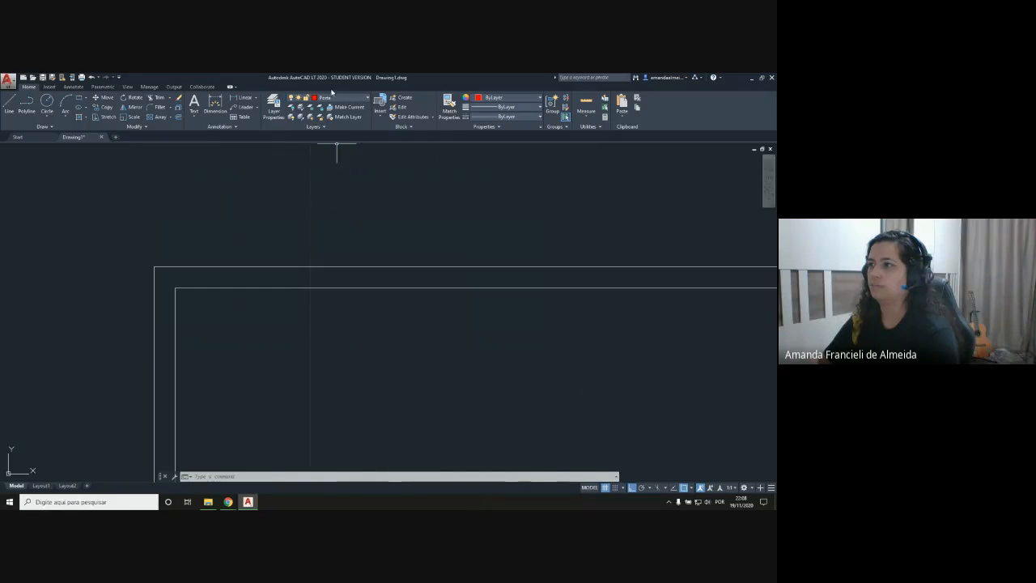
# Step: Draw a 0.10 line rightward from the inner top-left wall corner, continuing vertically up across the top wall past its outer line
pyautogui.scroll(3, 171, 302)
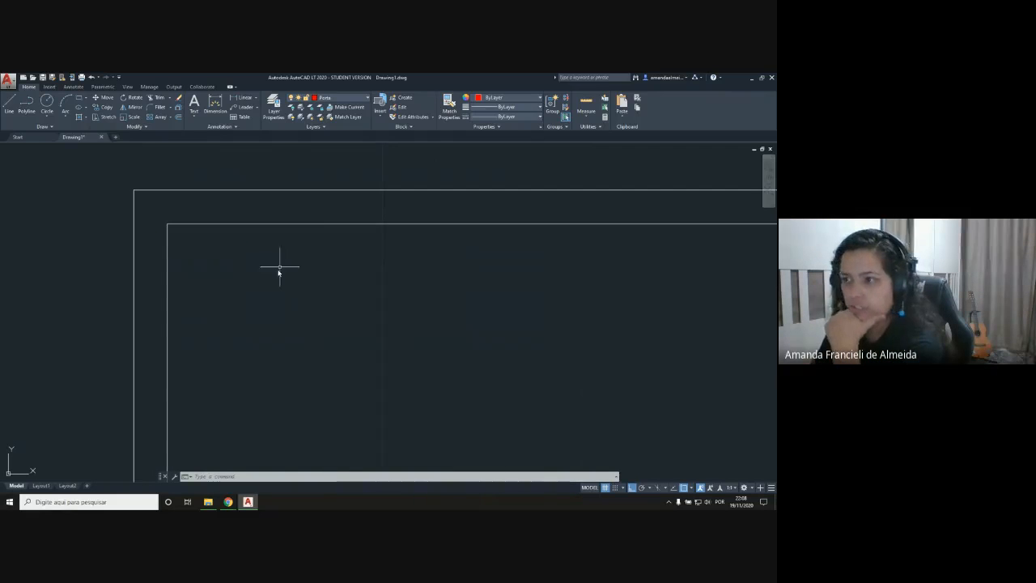
pyautogui.click(10, 107)
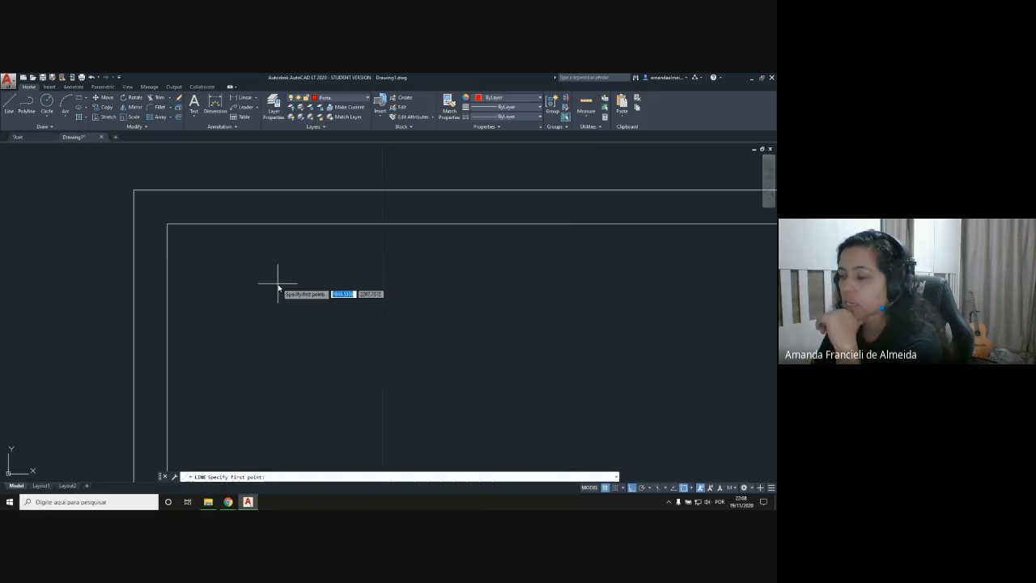
pyautogui.click(167, 224)
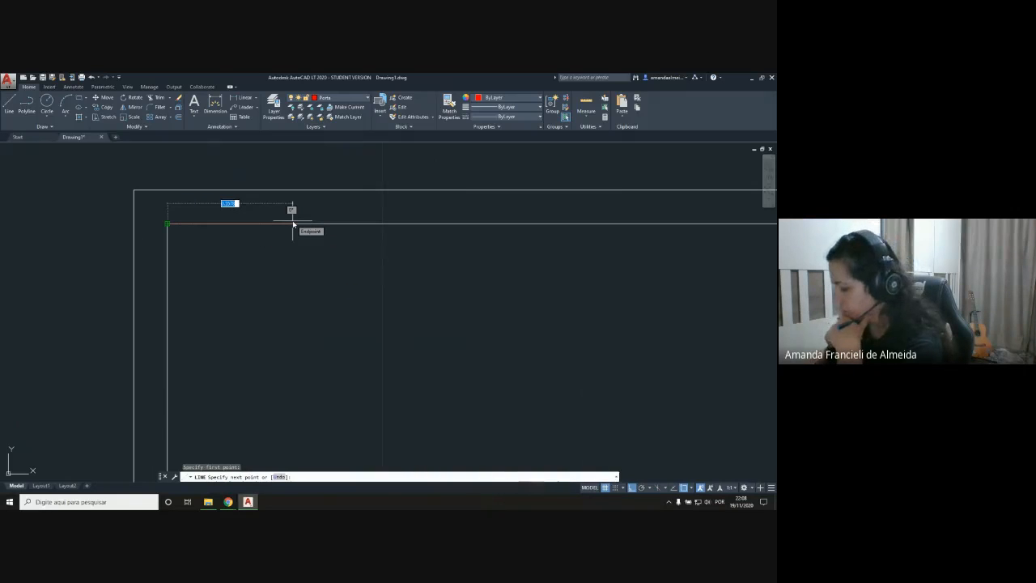
pyautogui.write('0.10')
pyautogui.press('Return')
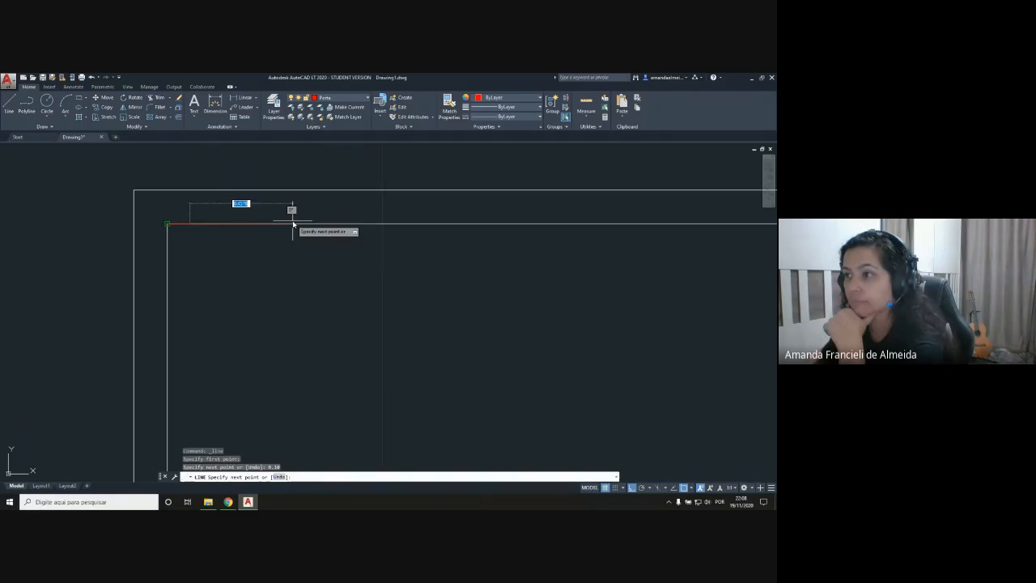
pyautogui.click(199, 151)
pyautogui.press('Return')
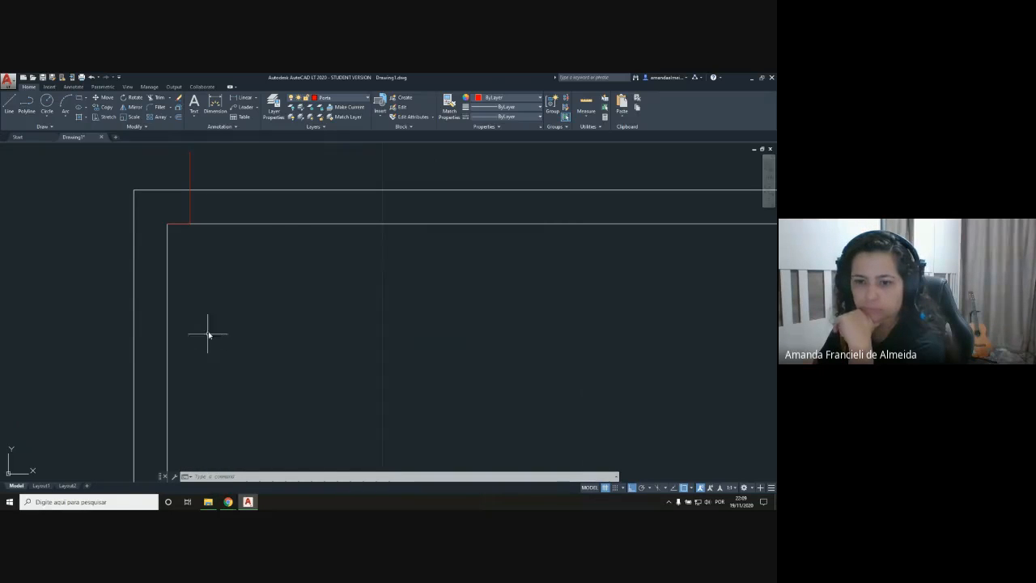
# Step: Draw a 0.80 line rightward along the outer top wall line from the red vertical line, continuing vertically down past the inner wall line
pyautogui.click(9, 104)
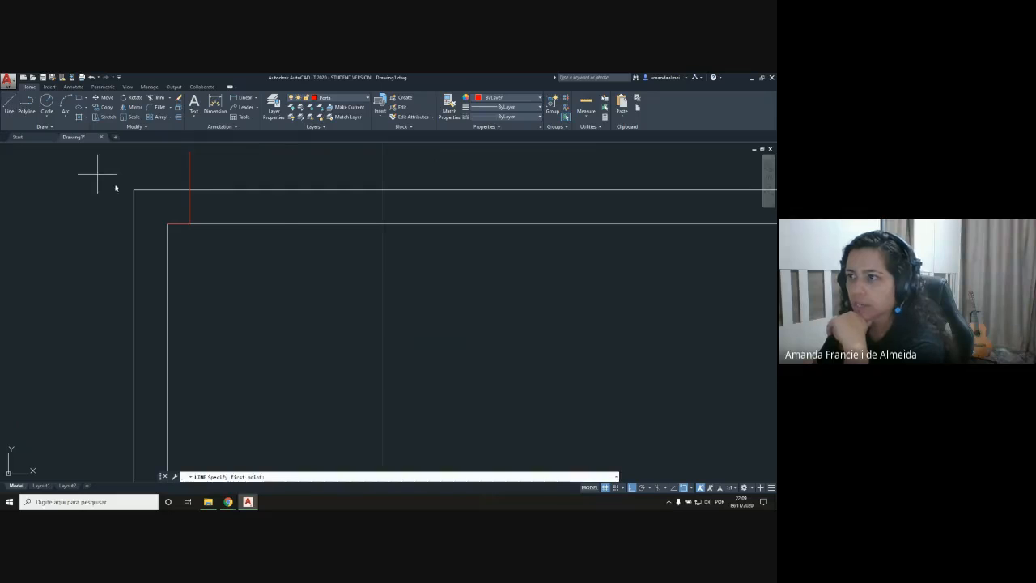
pyautogui.click(191, 190)
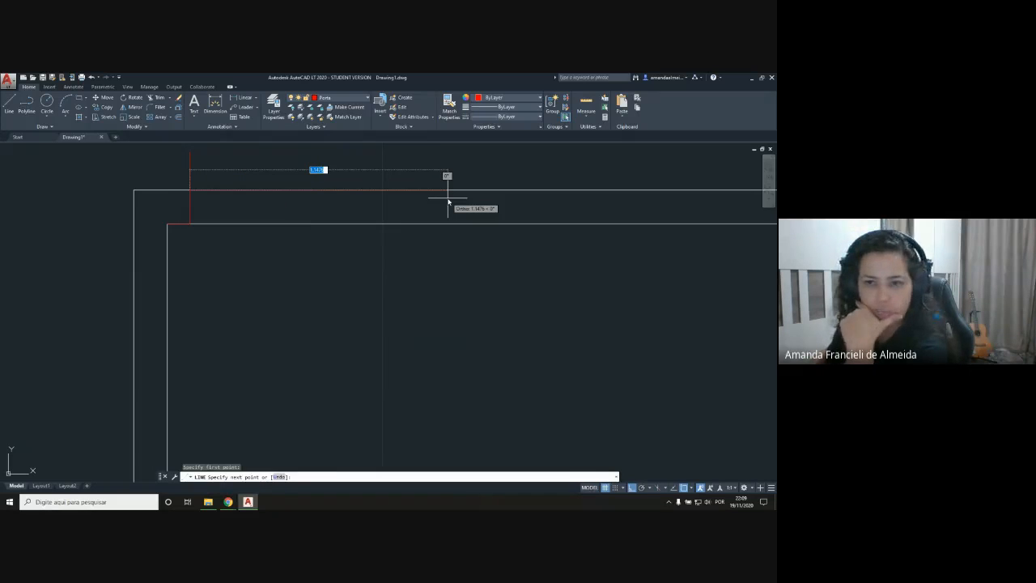
pyautogui.write('83')
pyautogui.press('Return')
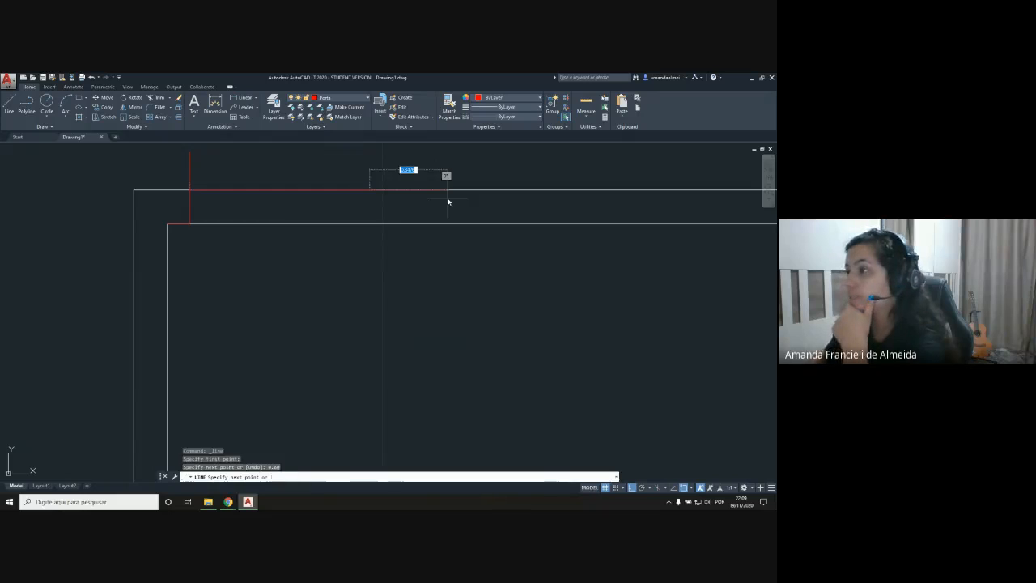
pyautogui.click(375, 304)
pyautogui.press('Escape')
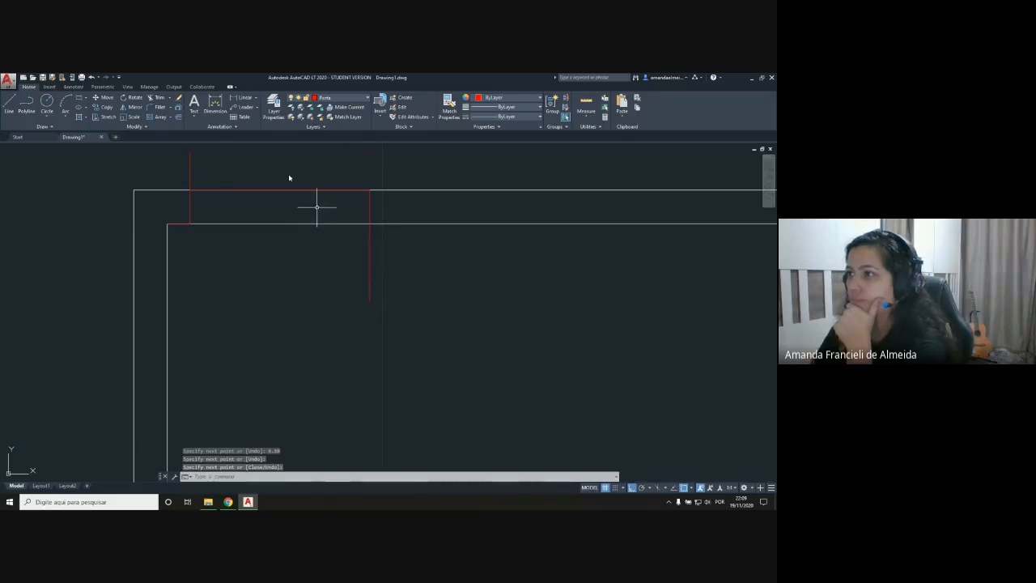
# Step: Trim the inner and outer top wall lines between the two red vertical lines to open the doorway
pyautogui.click(155, 97)
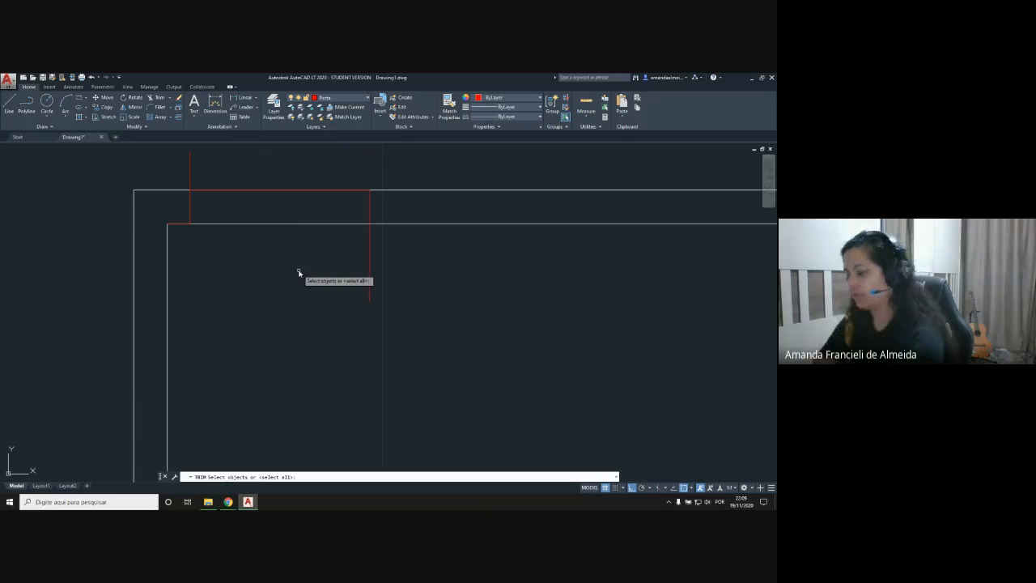
pyautogui.press('Return')
pyautogui.click(258, 223)
pyautogui.click(251, 191)
pyautogui.click(276, 191)
pyautogui.click(311, 234)
pyautogui.press('Return')
# Step: Stretch the upper end of the right red vertical line up past the outer wall line
pyautogui.click(369, 209)
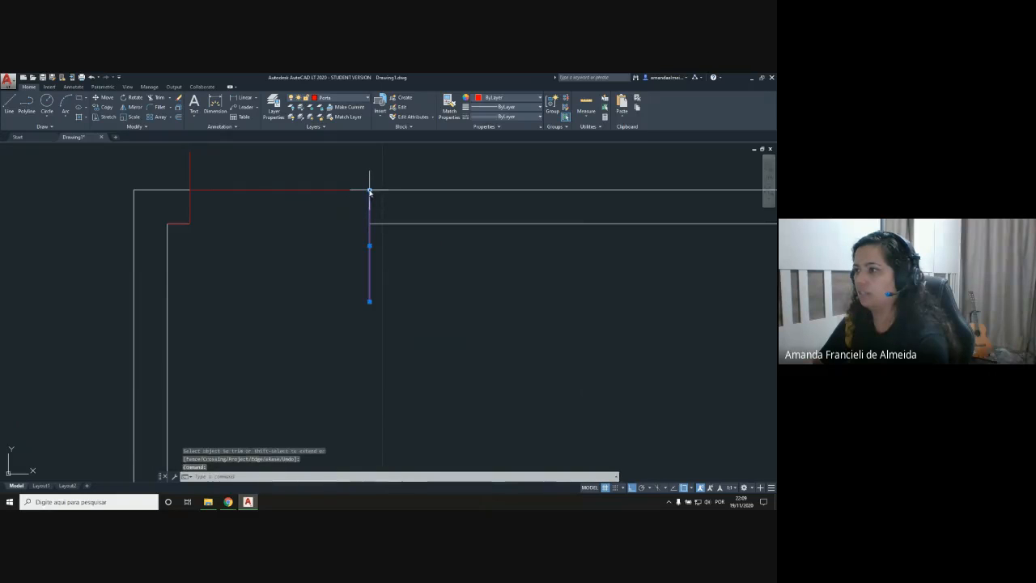
pyautogui.click(369, 191)
pyautogui.click(369, 153)
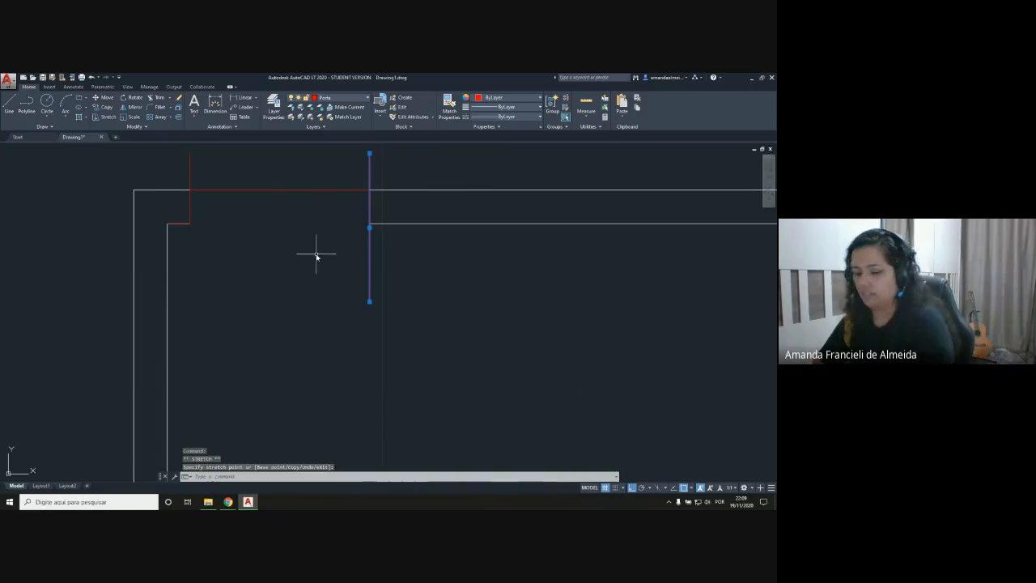
pyautogui.press('Escape')
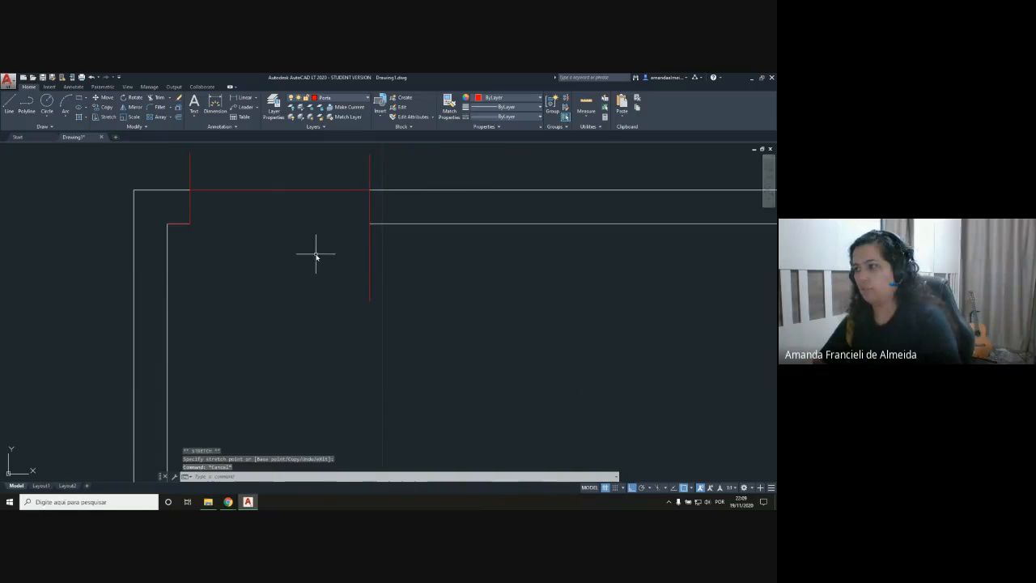
# Step: Erase the red horizontal line spanning the door opening along the outer wall line
pyautogui.click(152, 97)
pyautogui.press('Return')
pyautogui.click(278, 192)
pyautogui.click(280, 192)
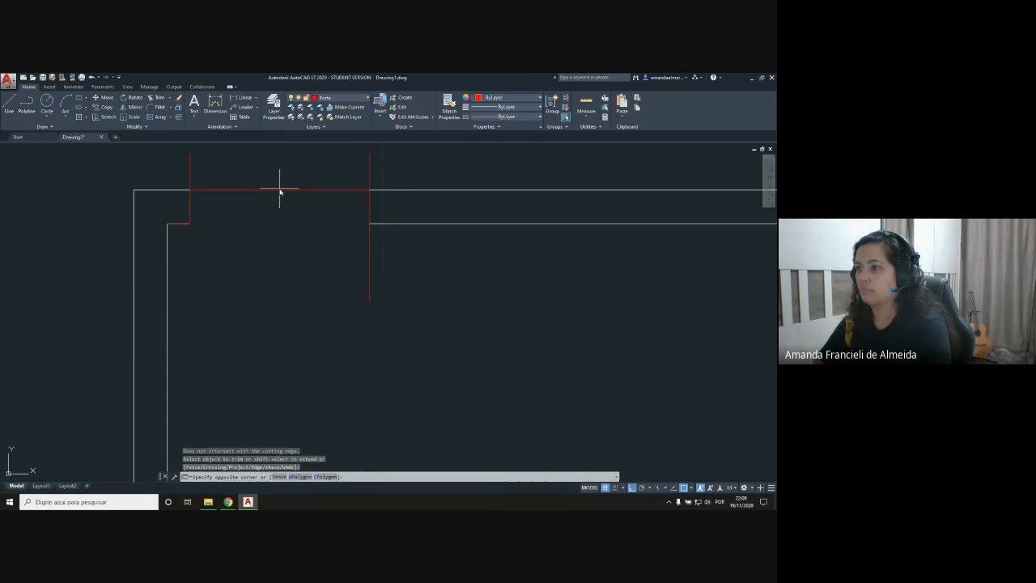
pyautogui.click(280, 190)
pyautogui.click(281, 191)
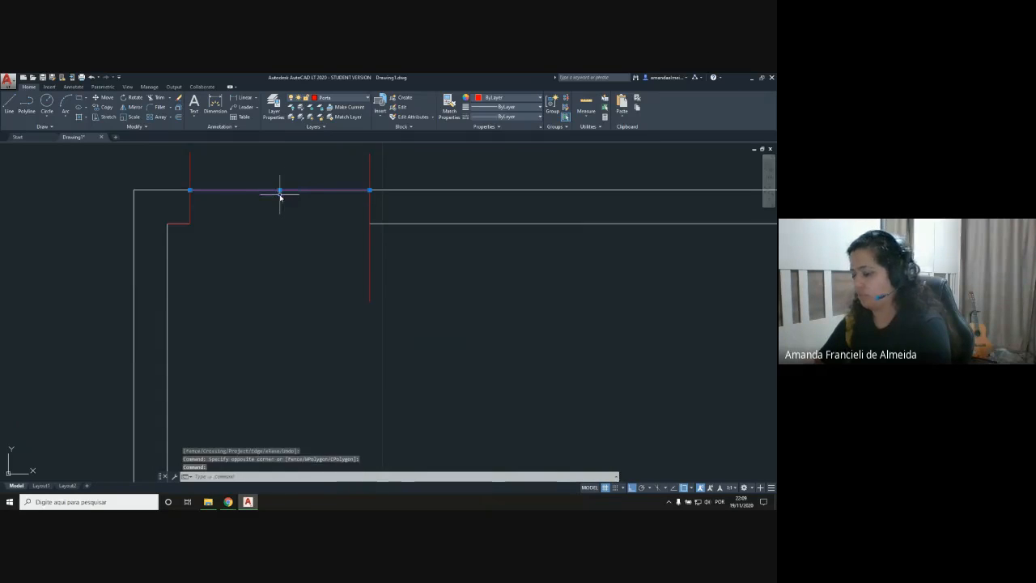
pyautogui.press('Delete')
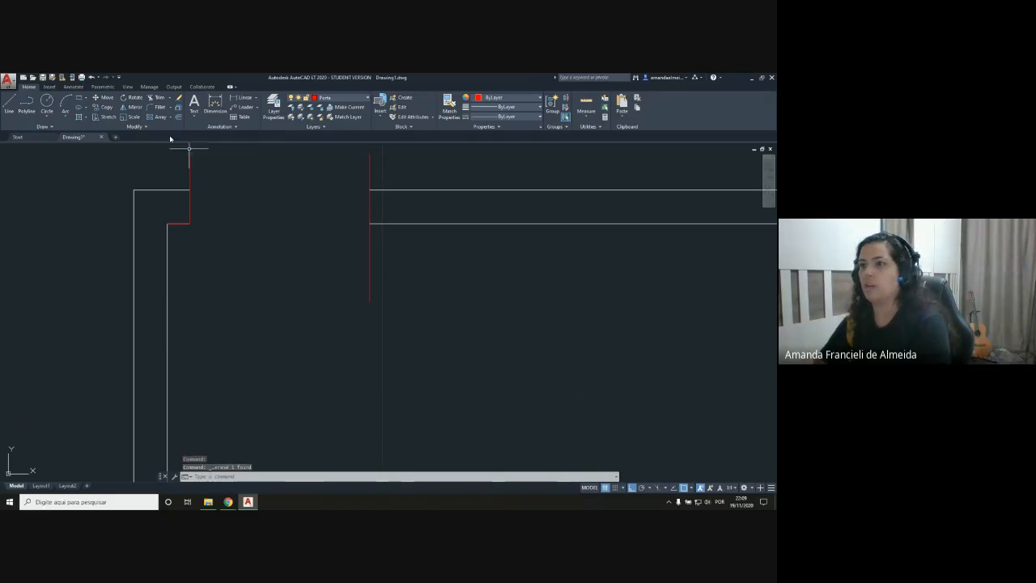
# Step: Trim both red vertical lines to the wall thickness, removing their overhangs above and below the wall
pyautogui.click(155, 98)
pyautogui.press('Return')
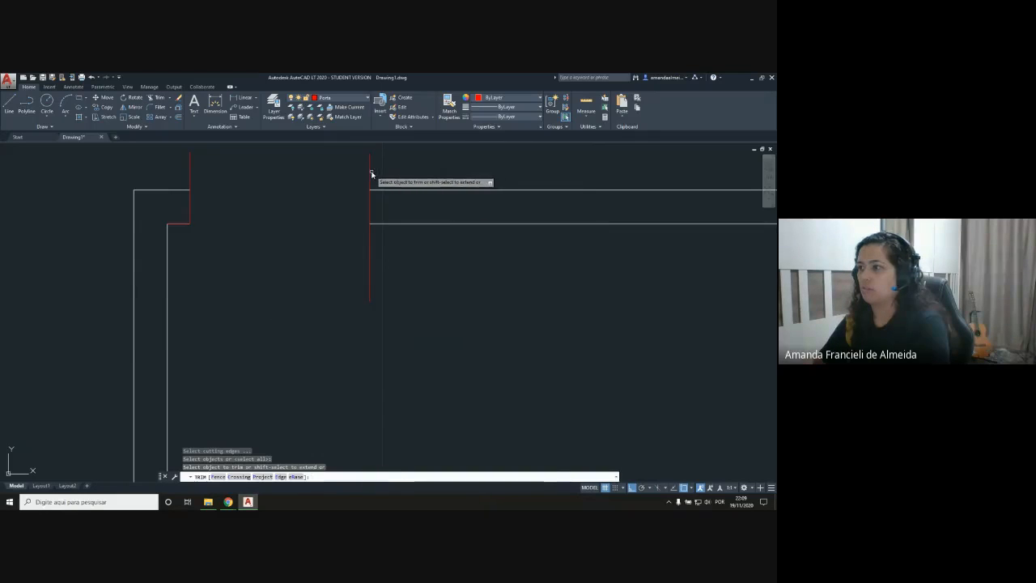
pyautogui.click(370, 174)
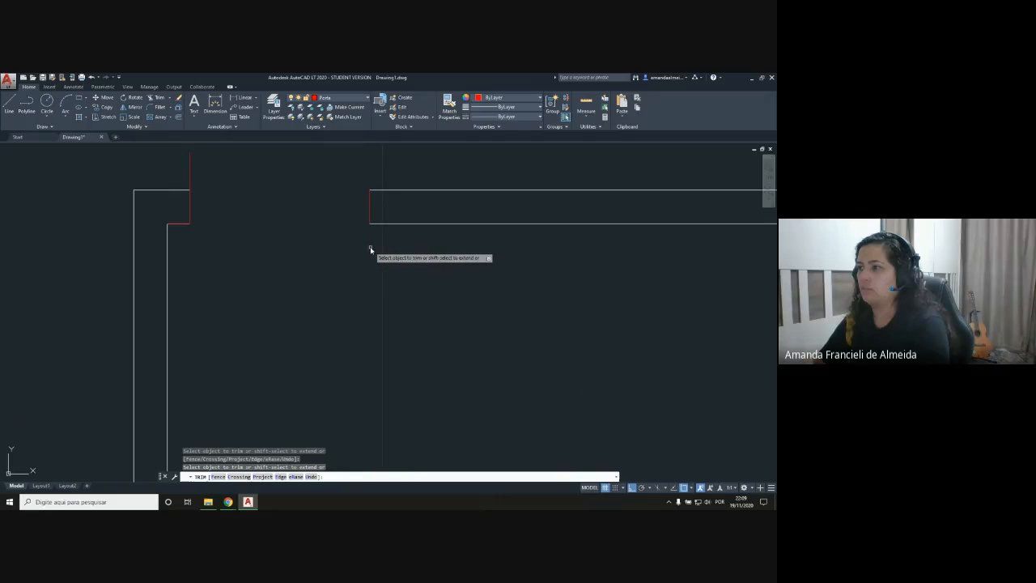
pyautogui.click(190, 173)
pyautogui.press('Return')
pyautogui.scroll(-2, 259, 225)
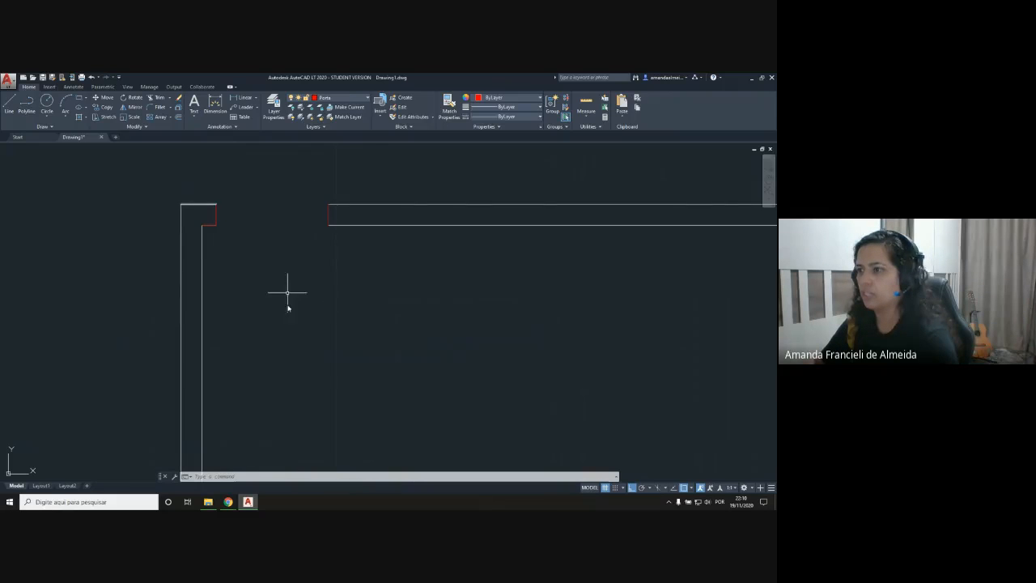
# Step: Draw a 0.80 line straight down from the inner corner of the left door jamb
pyautogui.scroll(2, 223, 245)
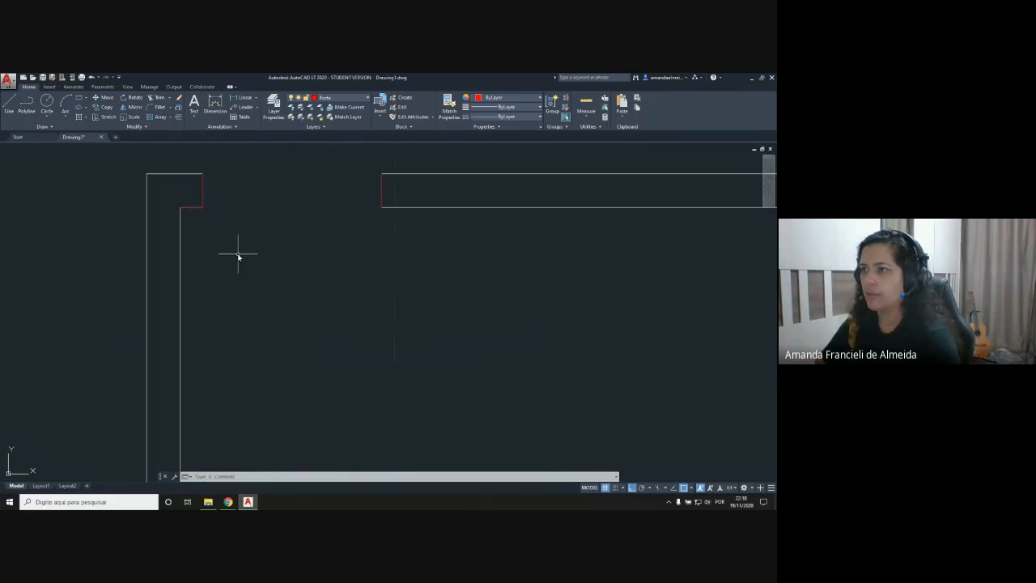
pyautogui.moveTo(213, 277); pyautogui.dragTo(303, 262, button='middle')
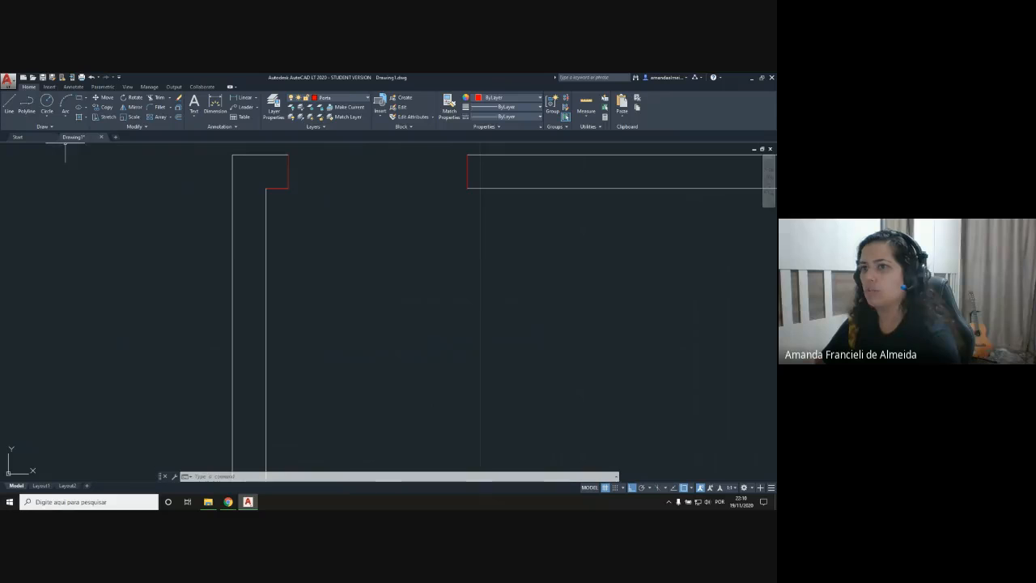
pyautogui.click(10, 104)
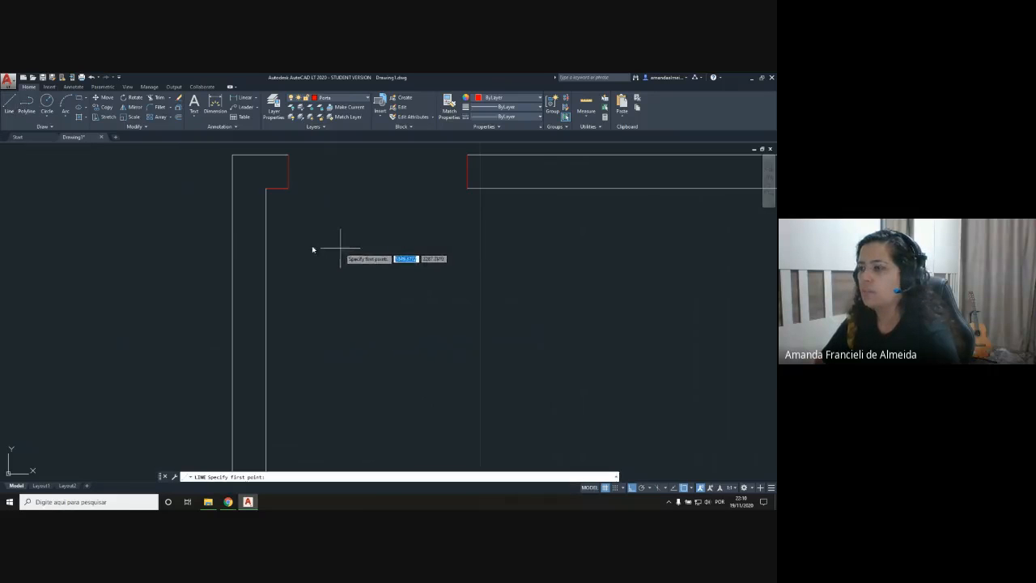
pyautogui.click(288, 190)
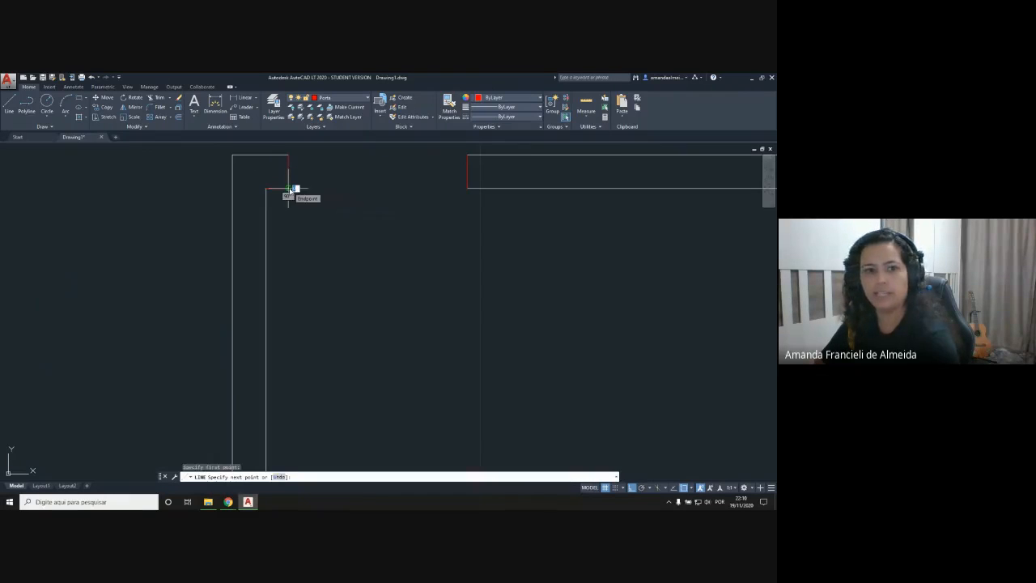
pyautogui.scroll(6, 289, 191)
pyautogui.moveTo(371, 302); pyautogui.dragTo(378, 316, button='middle')
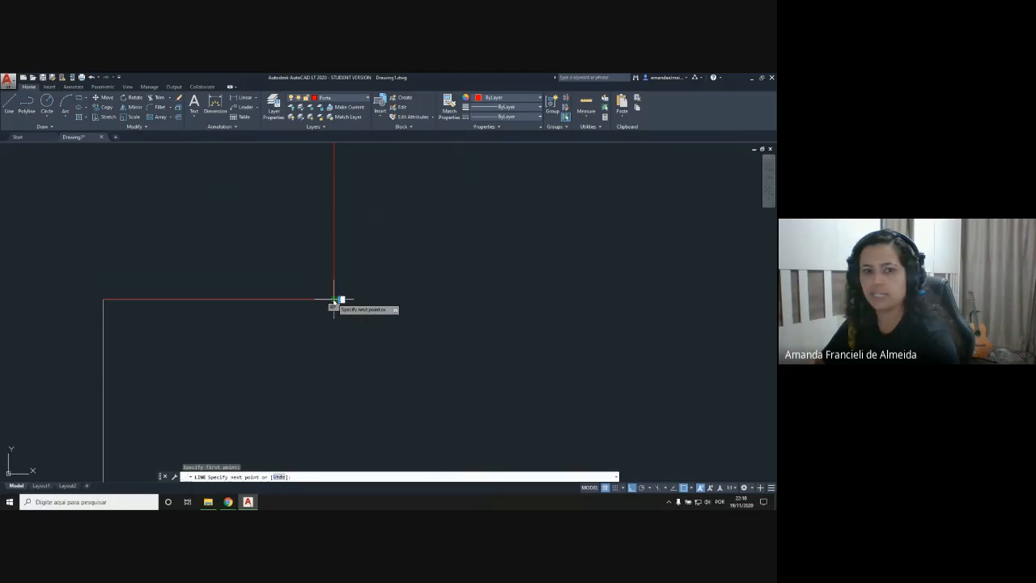
pyautogui.click(333, 300)
pyautogui.moveTo(385, 292); pyautogui.dragTo(413, 157, button='middle')
pyautogui.scroll(-6, 364, 281)
pyautogui.moveTo(370, 403); pyautogui.dragTo(327, 280, button='middle')
pyautogui.scroll(-1, 353, 337)
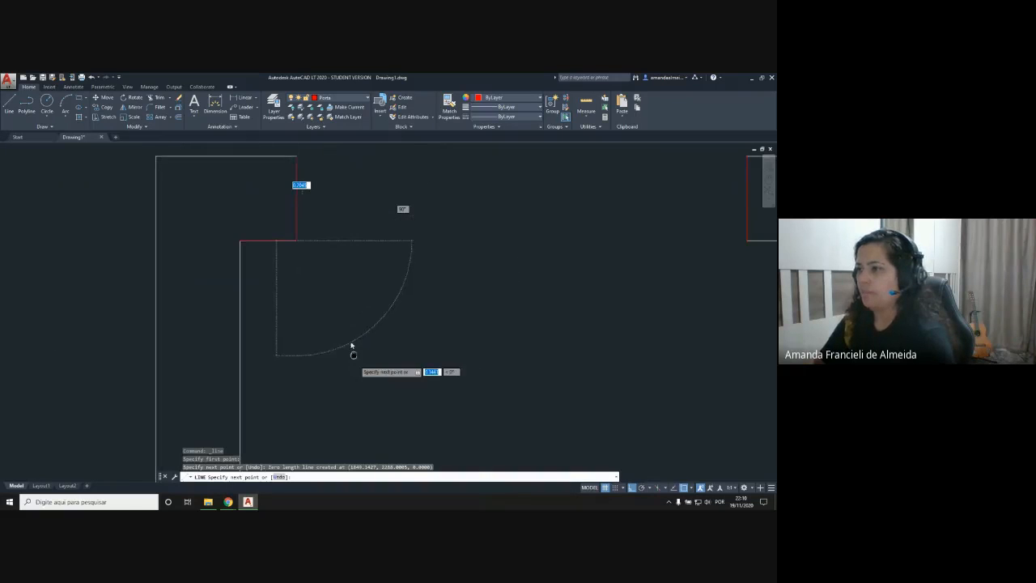
pyautogui.scroll(-1, 343, 297)
pyautogui.scroll(-3, 343, 298)
pyautogui.scroll(5, 324, 294)
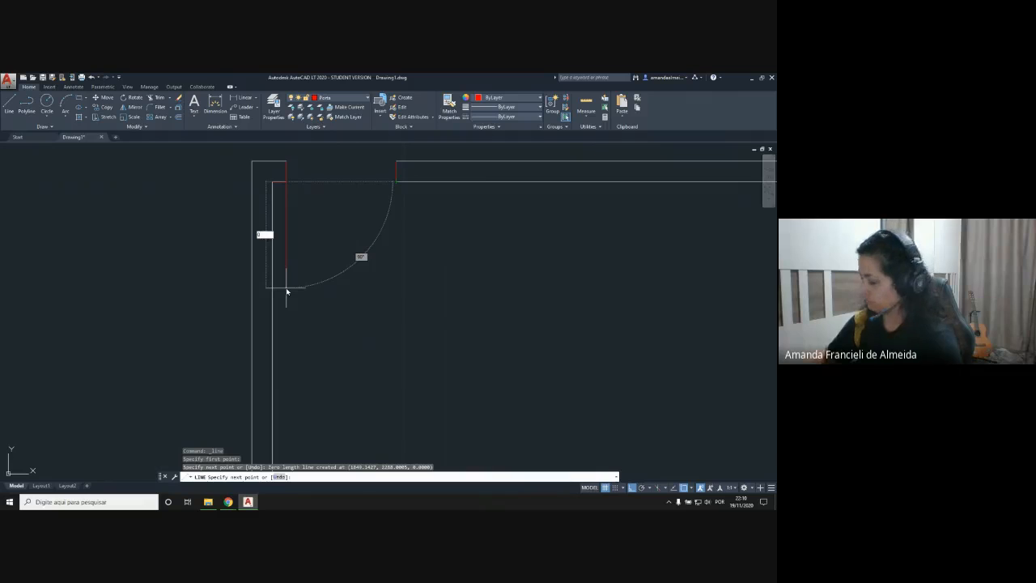
pyautogui.press('Return')
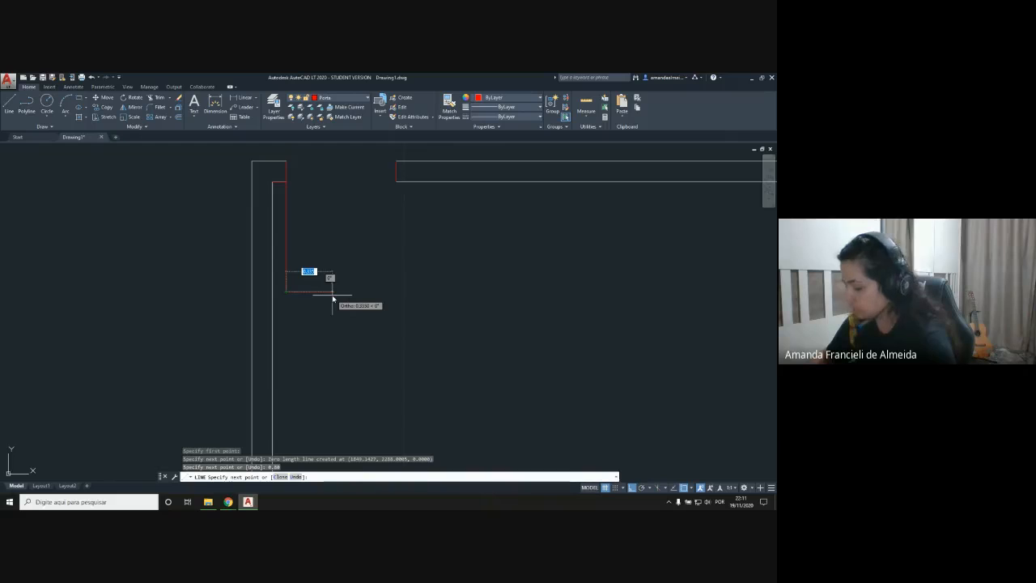
# Step: Complete the door leaf outline with a 0.04 line rightward and a 0.8 line upward, ending back at the jamb corner
pyautogui.write('4')
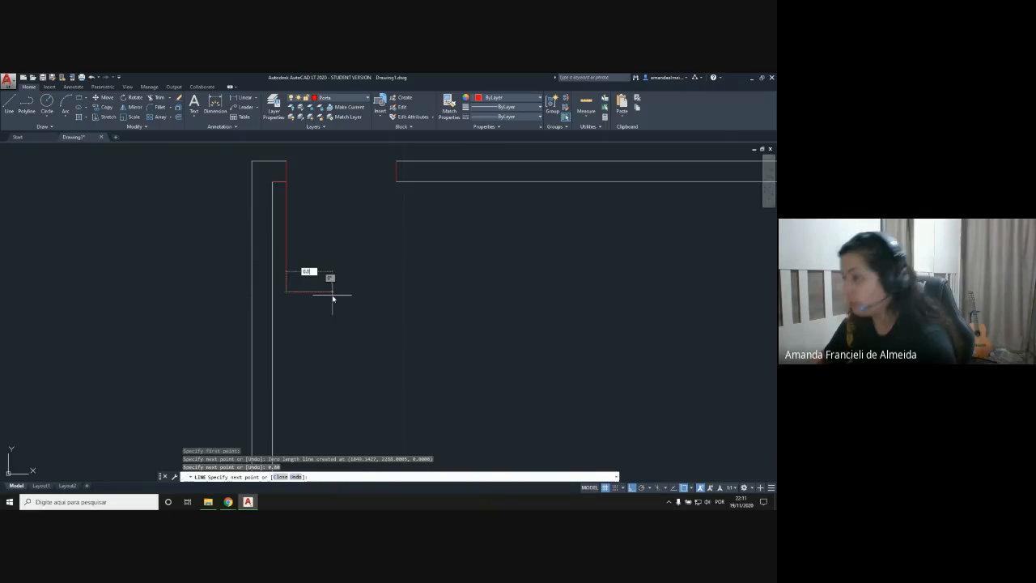
pyautogui.press('Return')
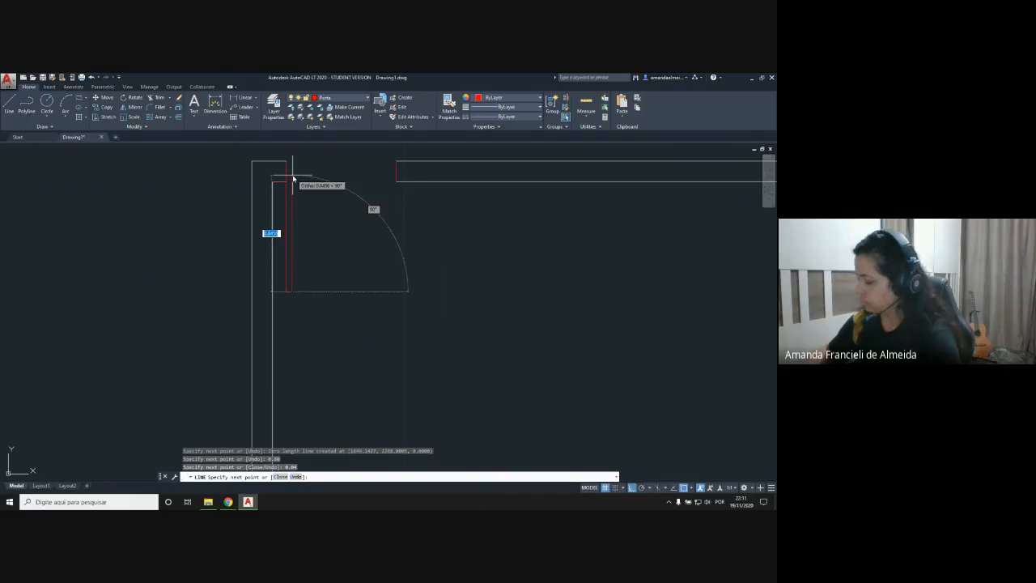
pyautogui.write('0,8')
pyautogui.press('Return')
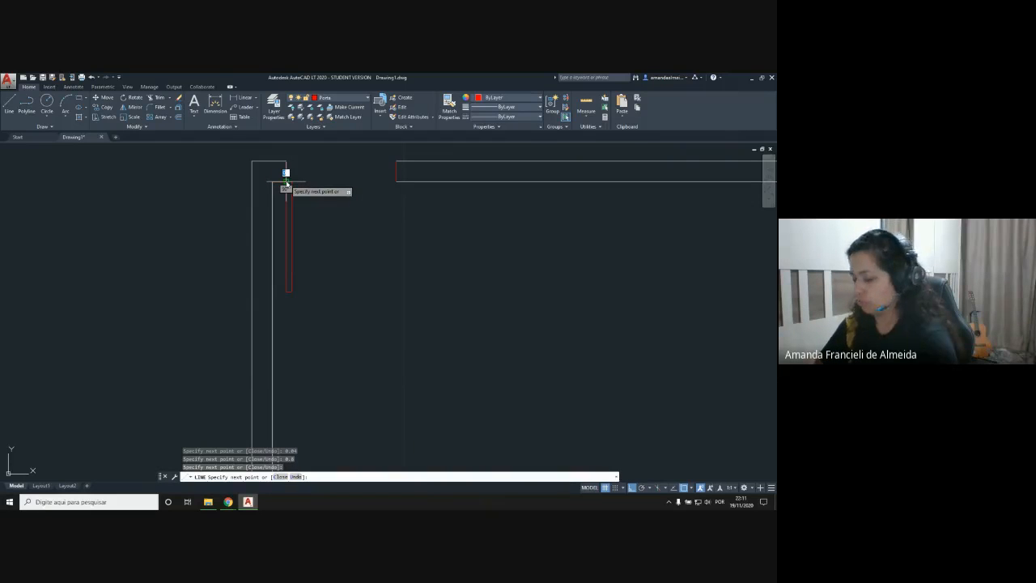
pyautogui.press('Return')
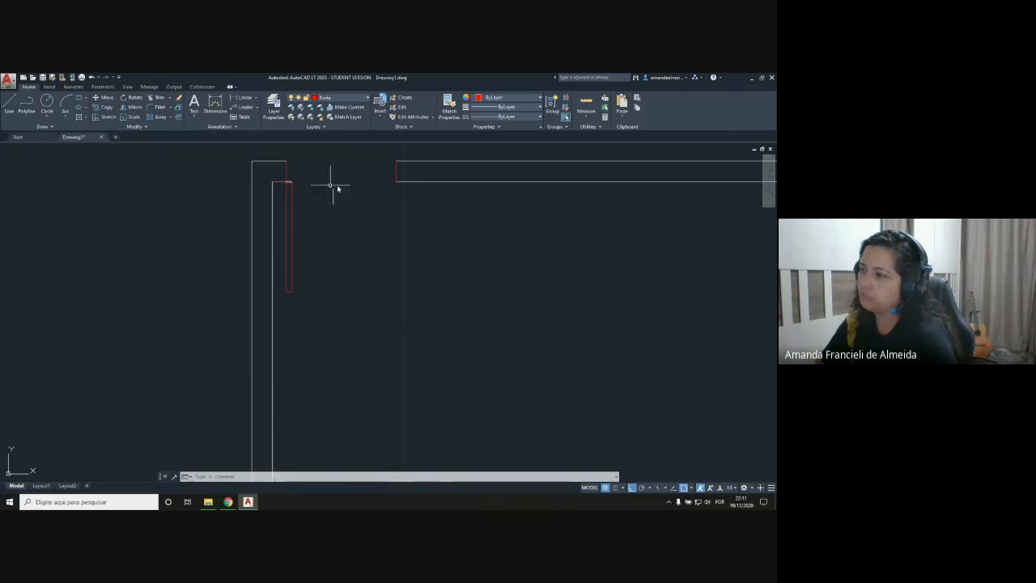
# Step: Draw a circle centered on the left jamb's inner corner with its radius reaching the right jamb's inner corner
pyautogui.click(47, 103)
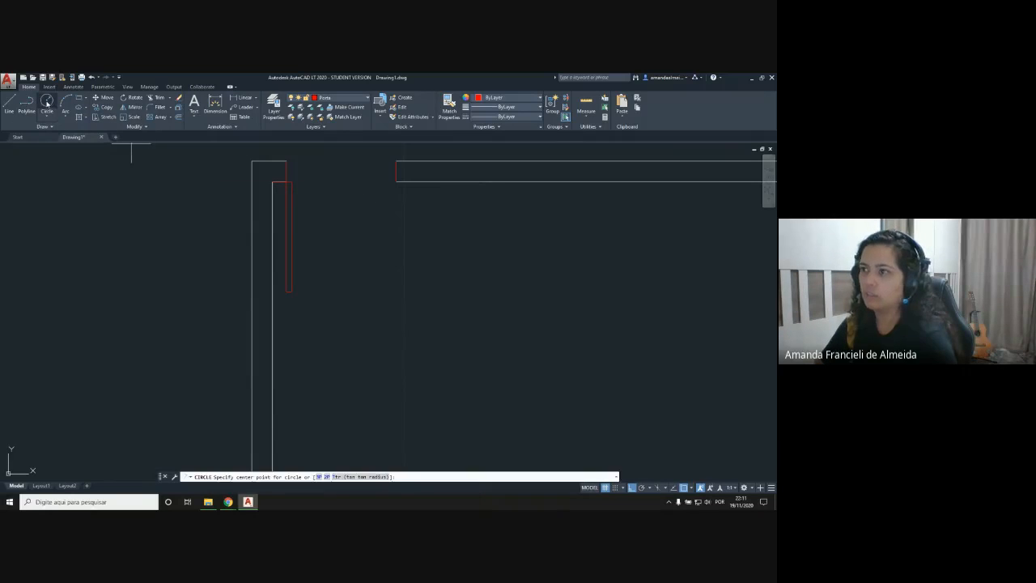
pyautogui.click(286, 181)
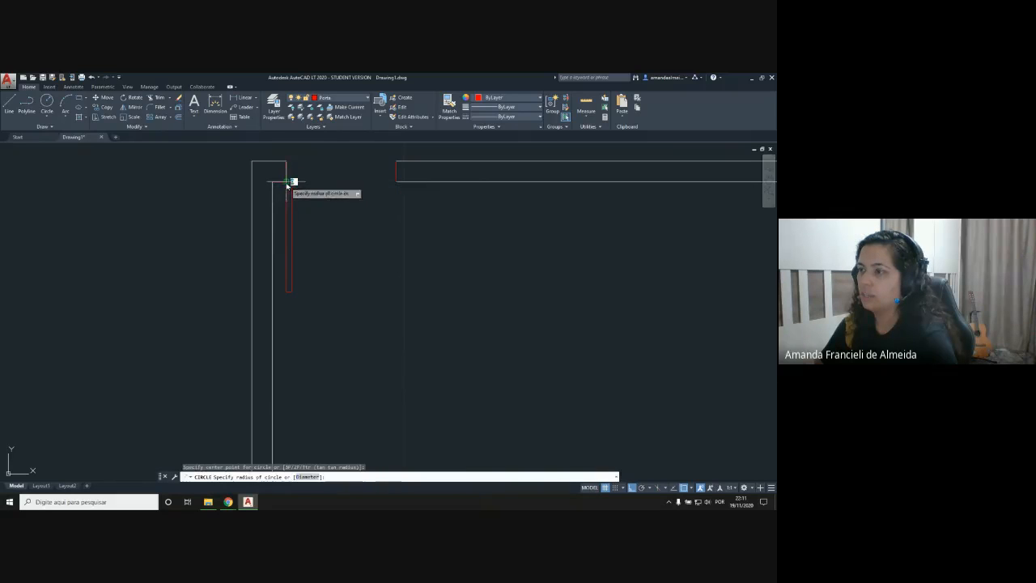
pyautogui.click(396, 182)
pyautogui.moveTo(336, 202); pyautogui.dragTo(320, 278, button='middle')
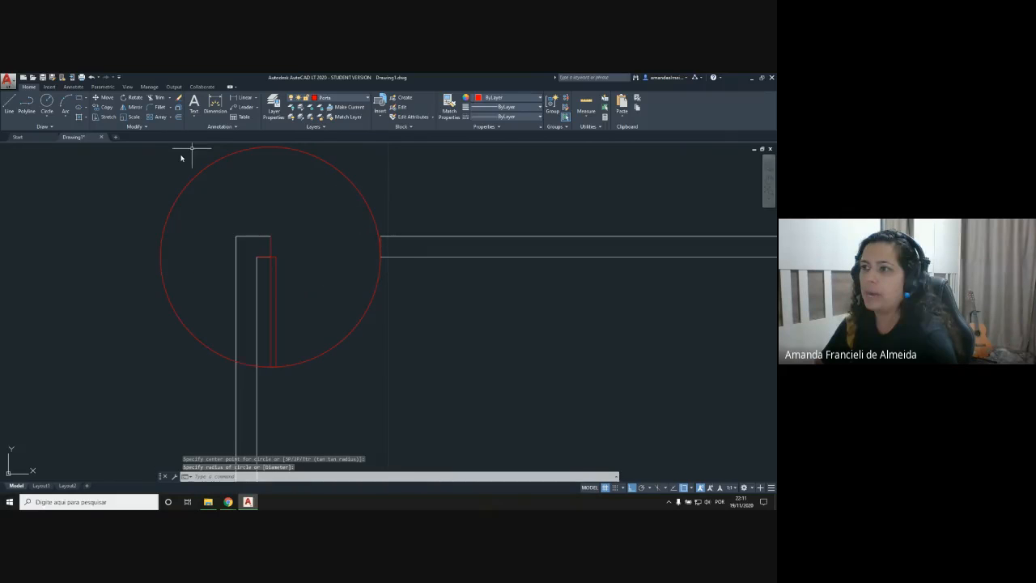
# Step: Trim the circle to the quarter arc between leaf and right jamb, and erase the leftover piece inside the left wall
pyautogui.click(154, 98)
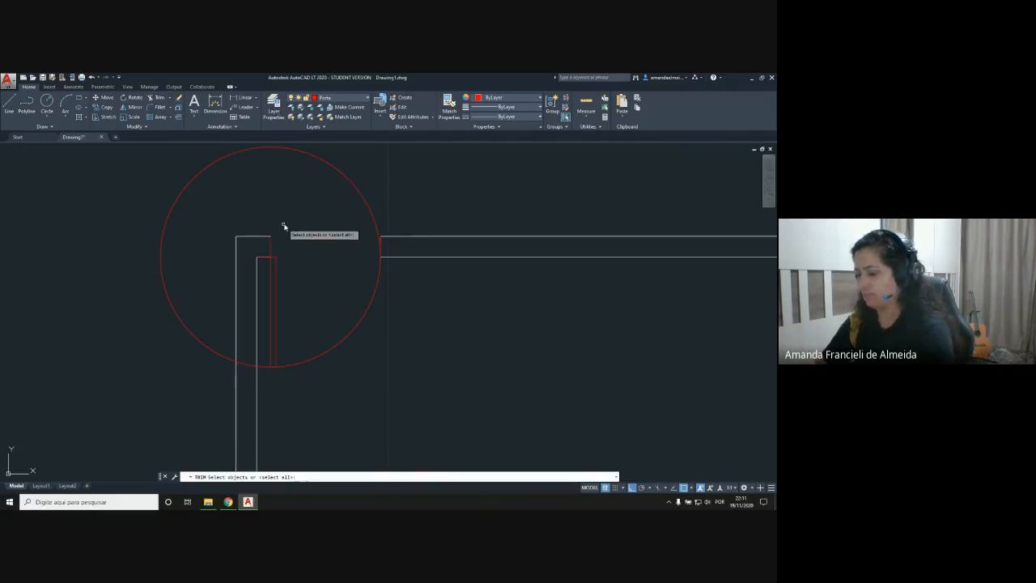
pyautogui.press('Return')
pyautogui.click(376, 221)
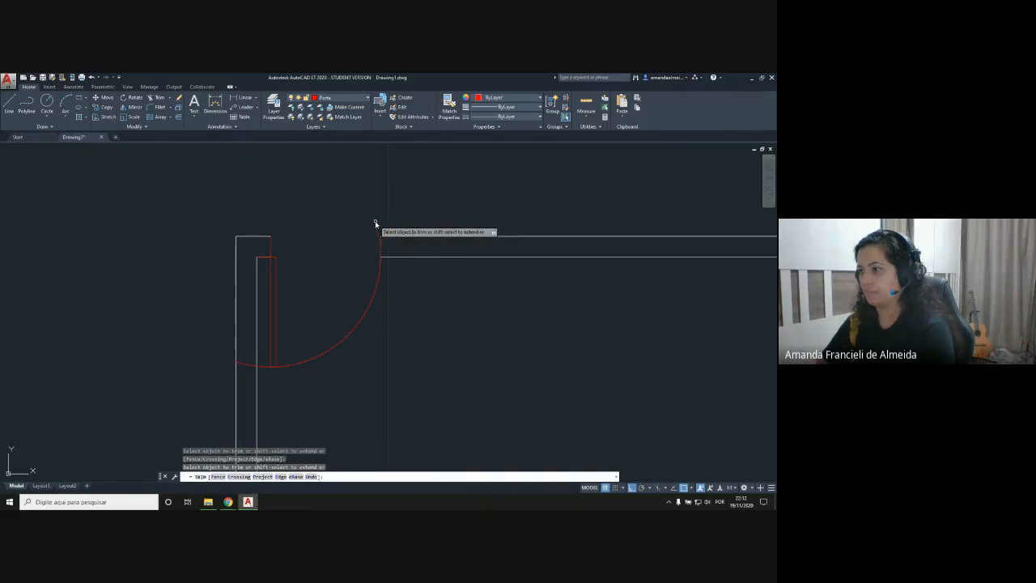
pyautogui.click(265, 365)
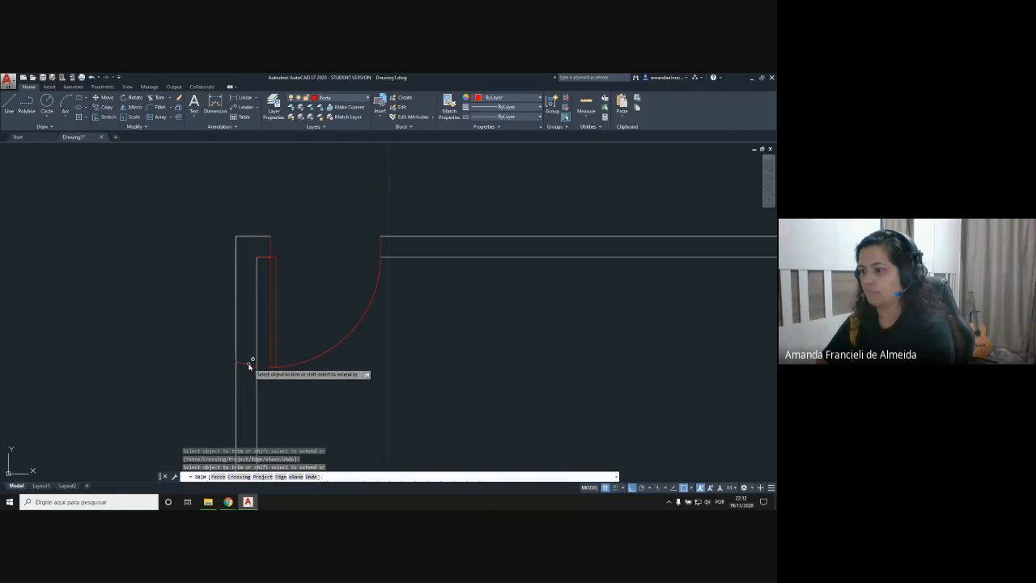
pyautogui.press('Escape')
pyautogui.click(243, 364)
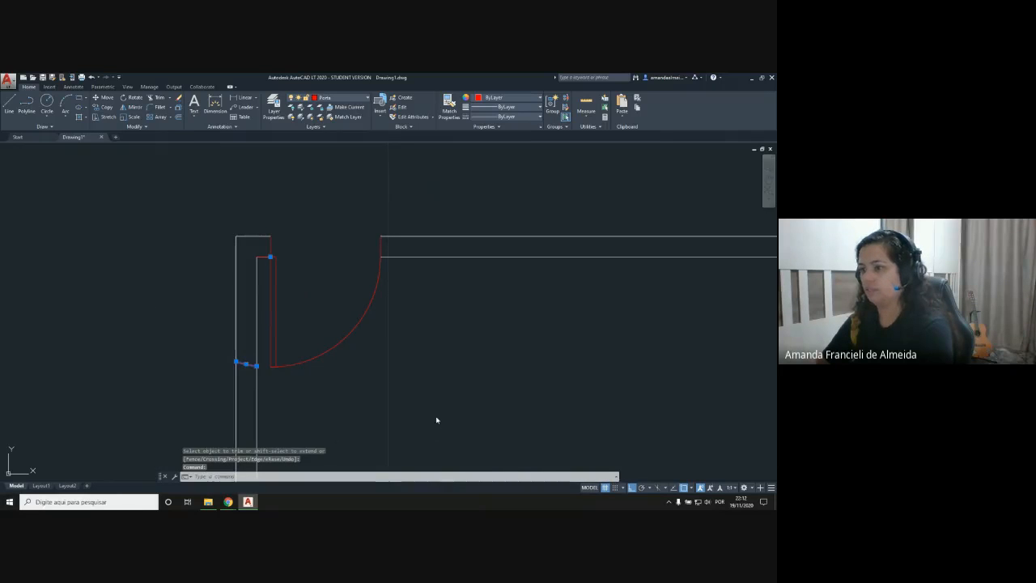
pyautogui.press('Delete')
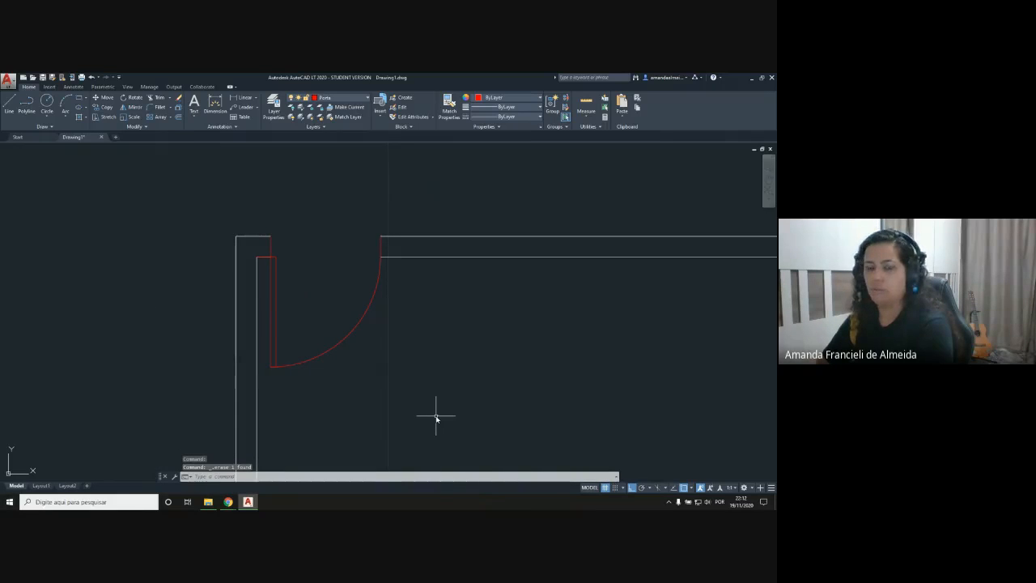
# Step: Erase the quarter-circle door swing
pyautogui.click(362, 322)
pyautogui.press('Delete')
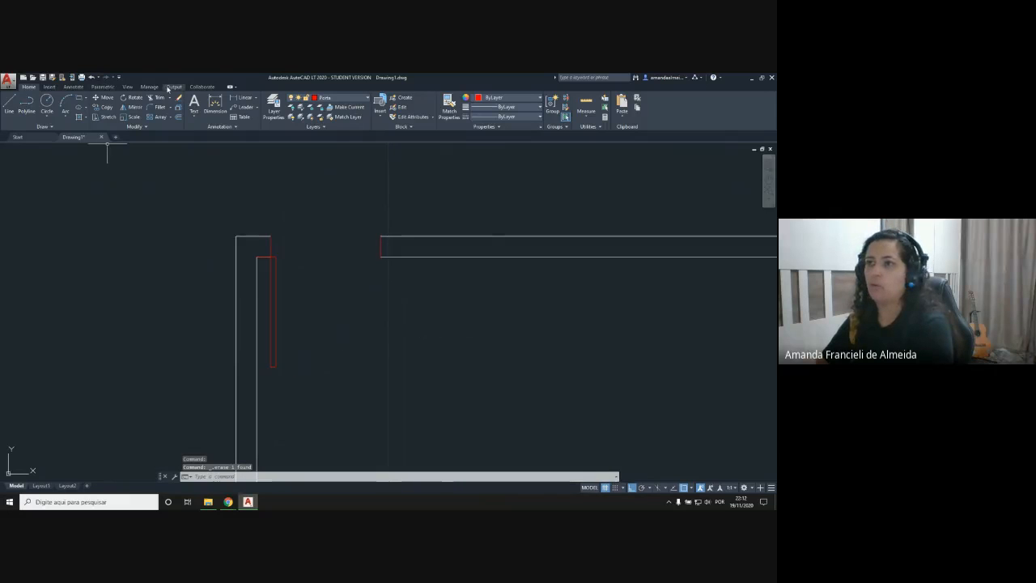
pyautogui.click(65, 119)
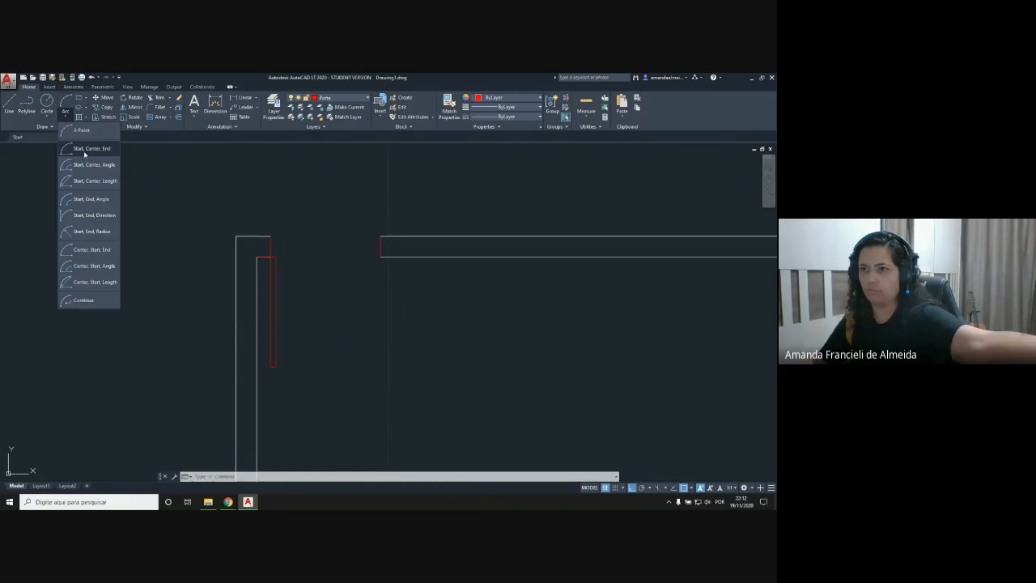
pyautogui.click(84, 149)
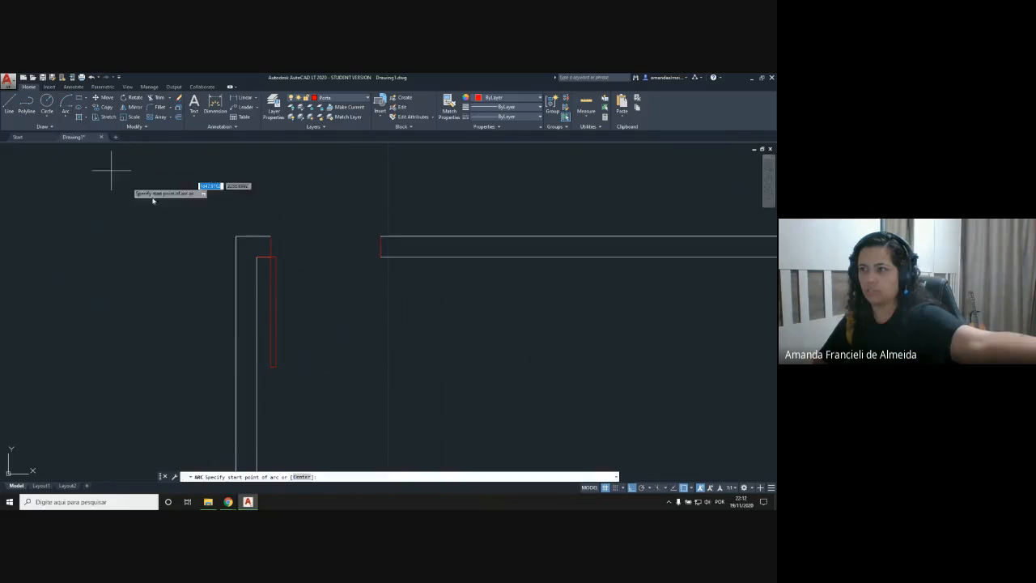
pyautogui.click(380, 257)
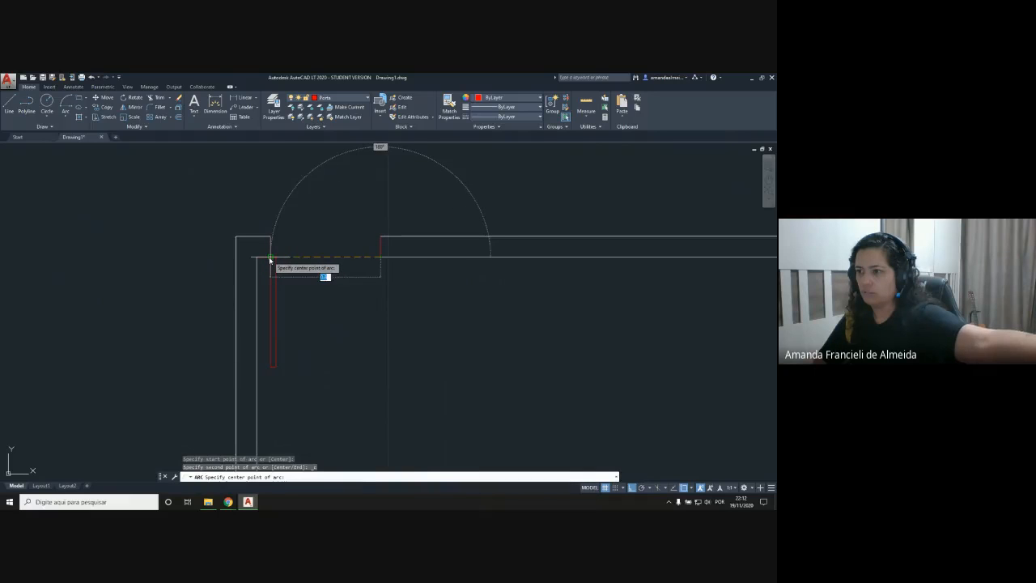
pyautogui.click(270, 259)
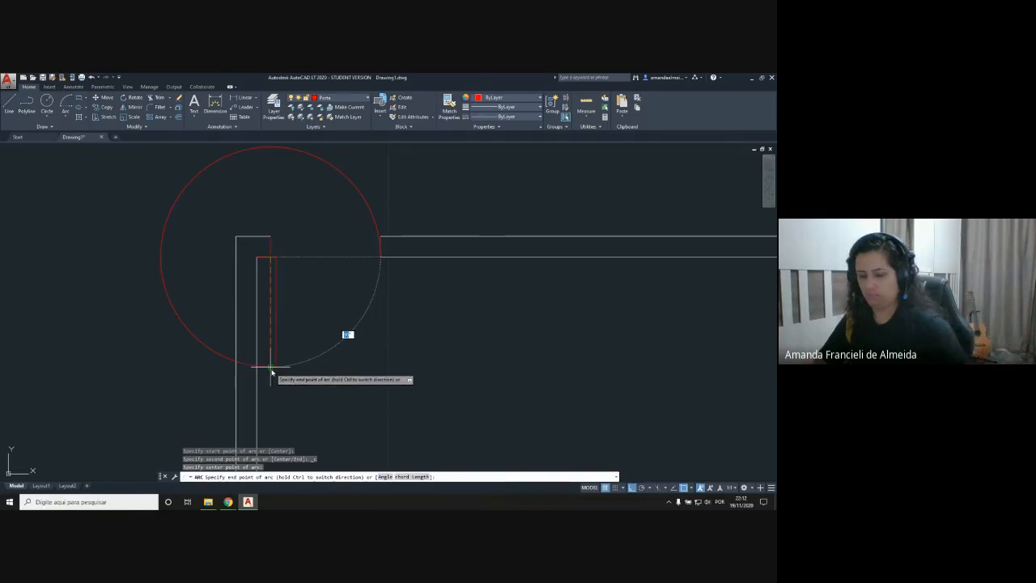
pyautogui.press('Escape')
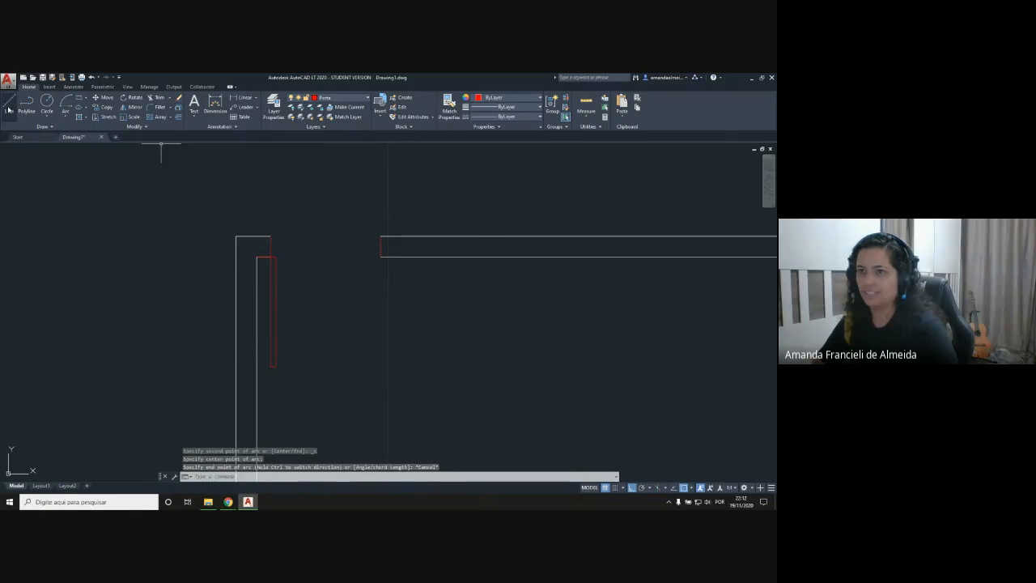
pyautogui.write('l')
pyautogui.press('Return')
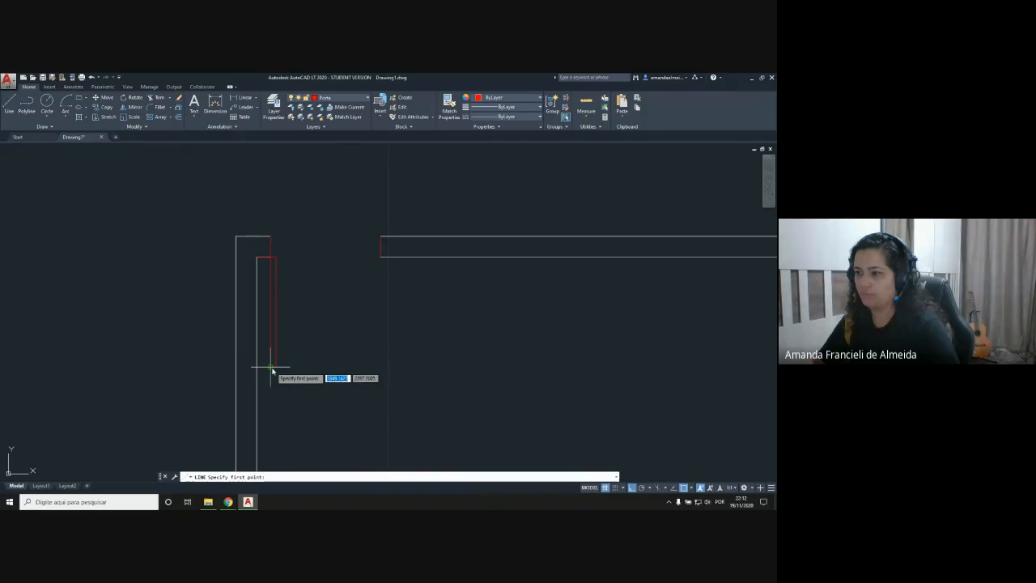
pyautogui.click(272, 369)
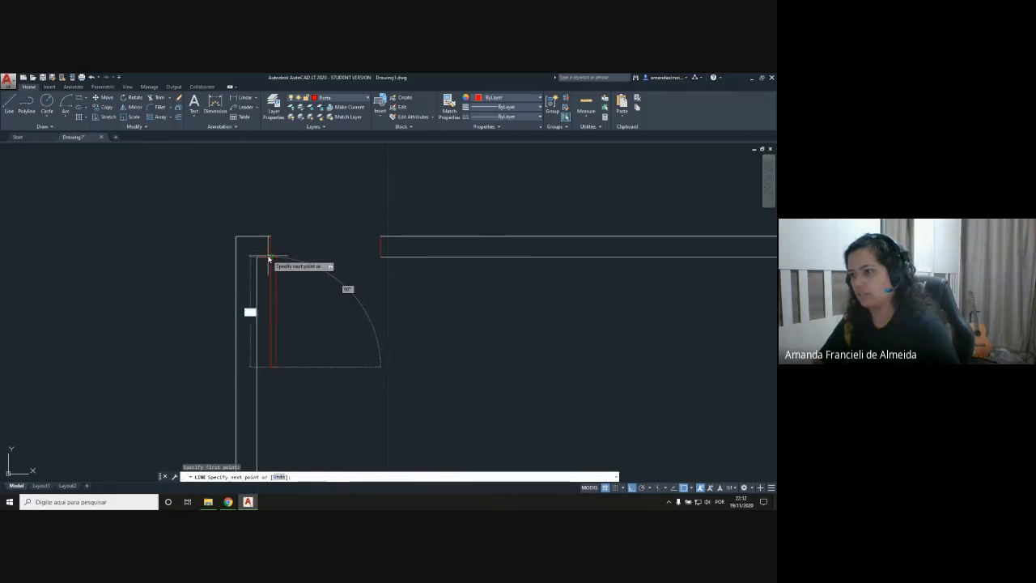
pyautogui.click(272, 257)
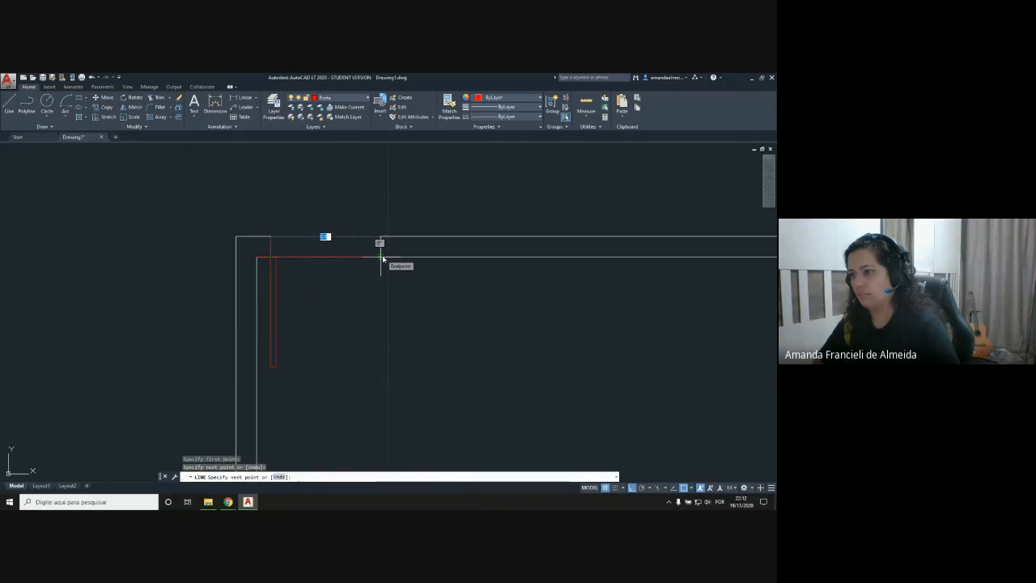
pyautogui.press('Escape')
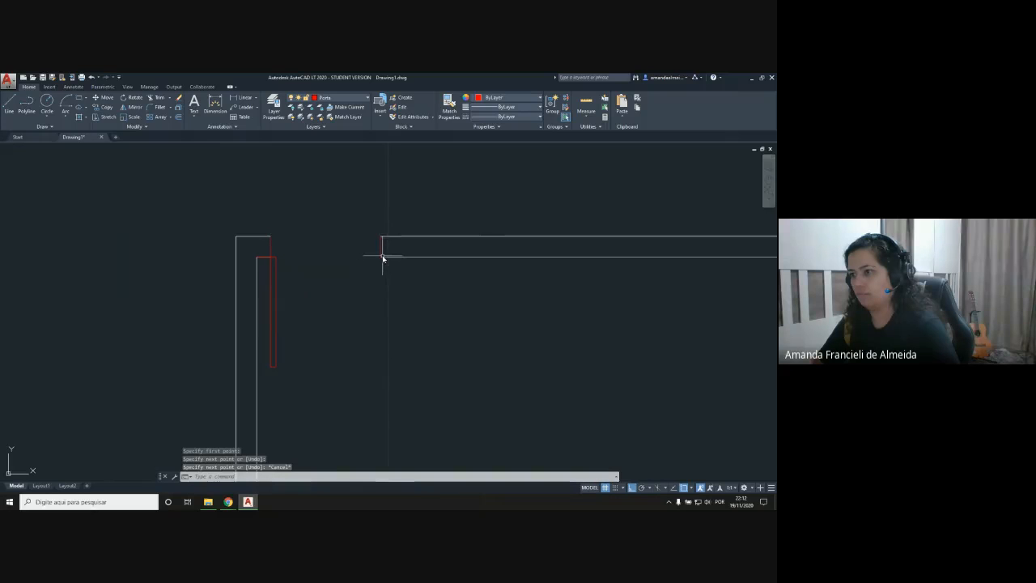
# Step: Draw the door swing as a start-center-end arc from the leaf's lower outer corner, centered on the left jamb's inner corner, to the right jamb's inner corner
pyautogui.click(67, 116)
pyautogui.click(91, 149)
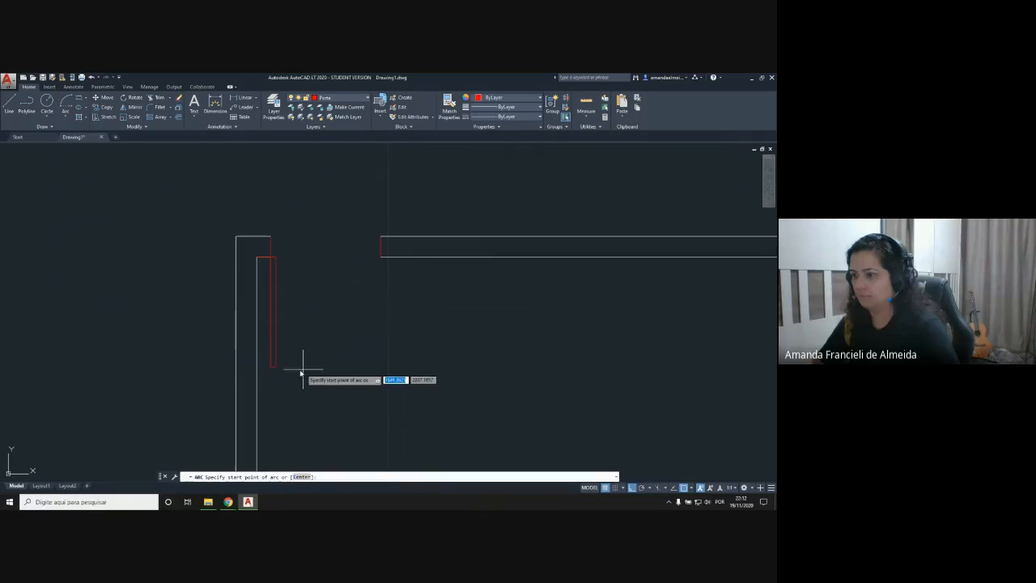
pyautogui.click(271, 367)
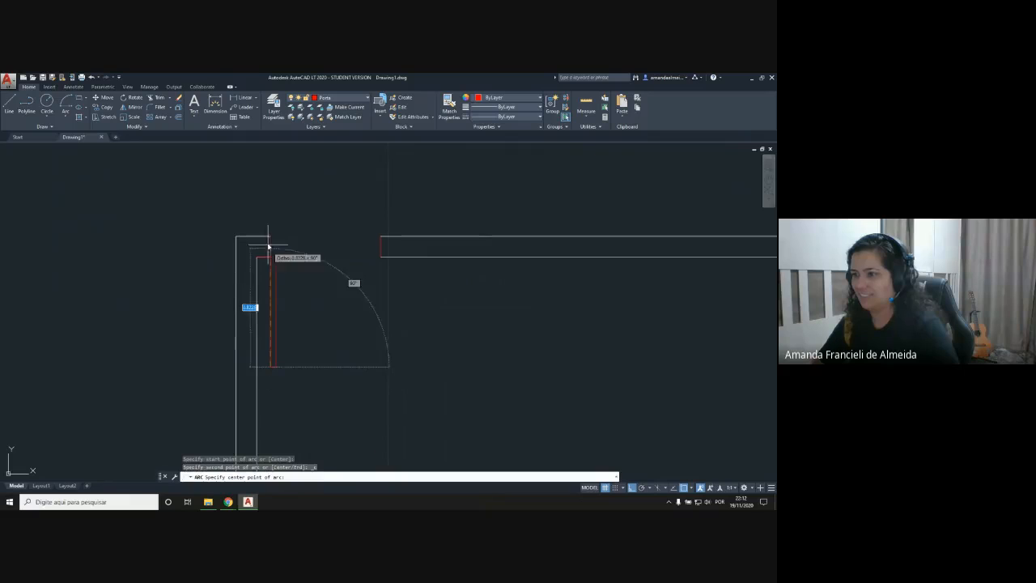
pyautogui.click(271, 258)
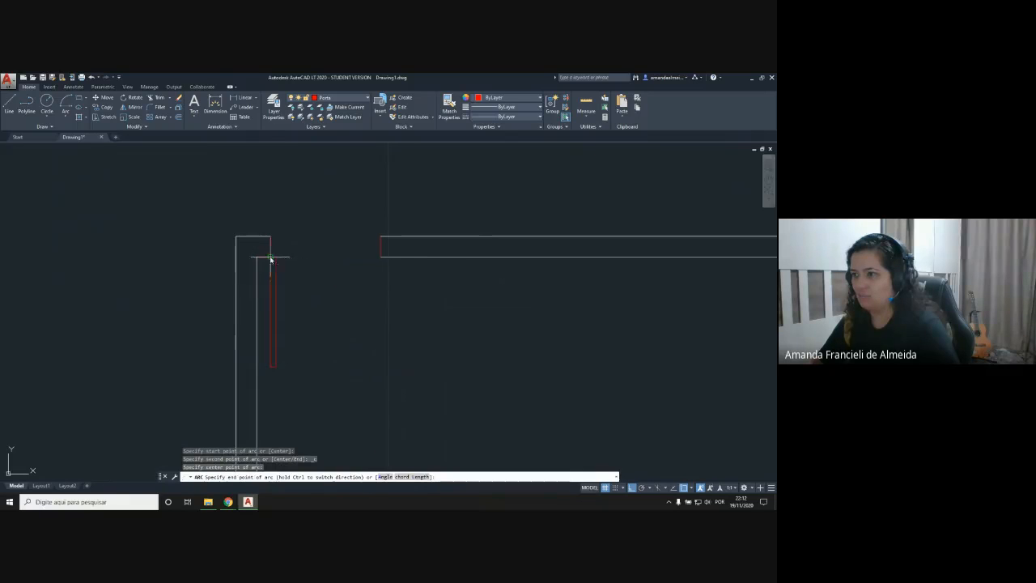
pyautogui.click(381, 258)
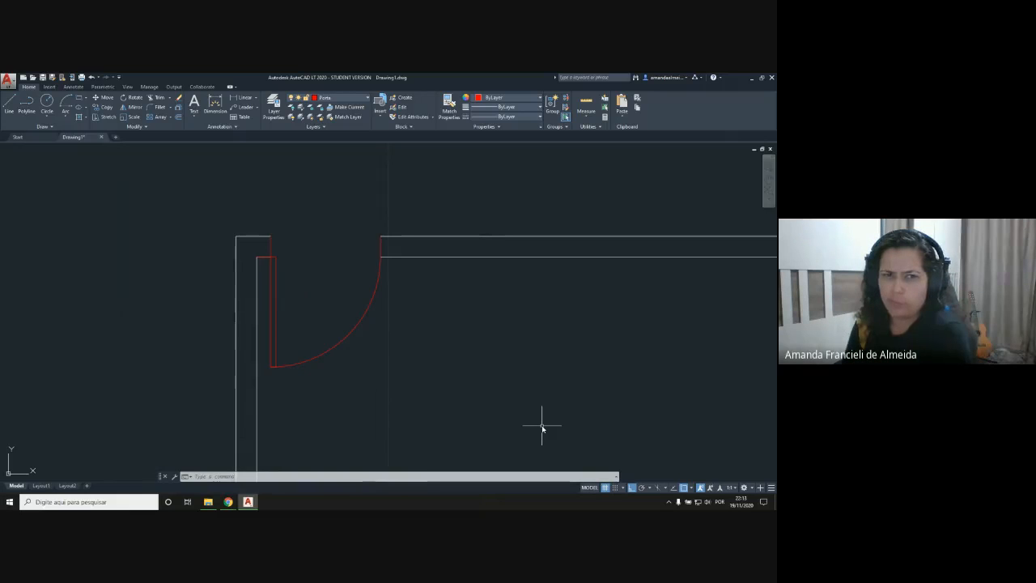
# Step: Erase the red jamb lines on both sides of the door opening
pyautogui.click(264, 258)
pyautogui.press('Delete')
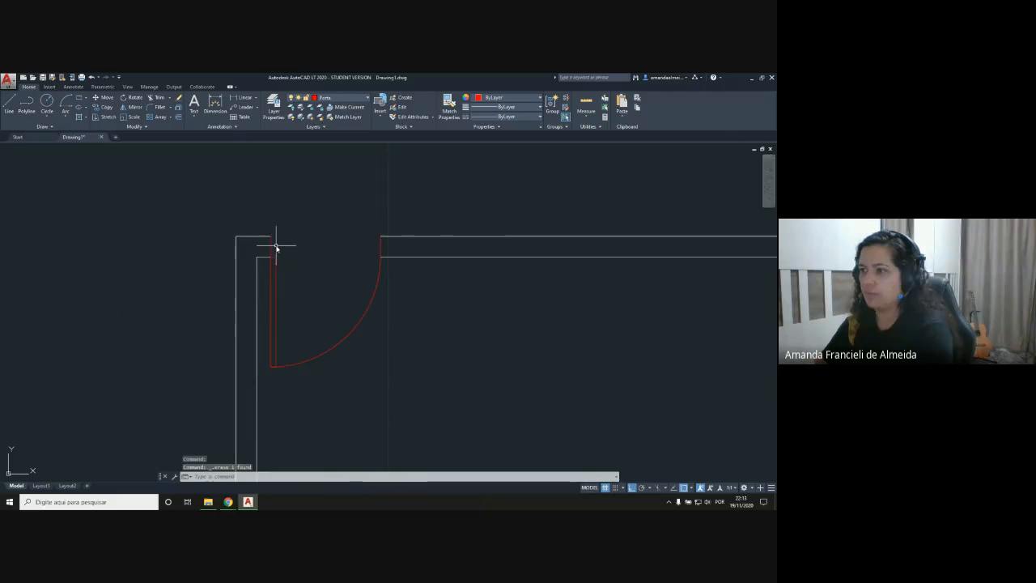
pyautogui.click(381, 247)
pyautogui.press('Delete')
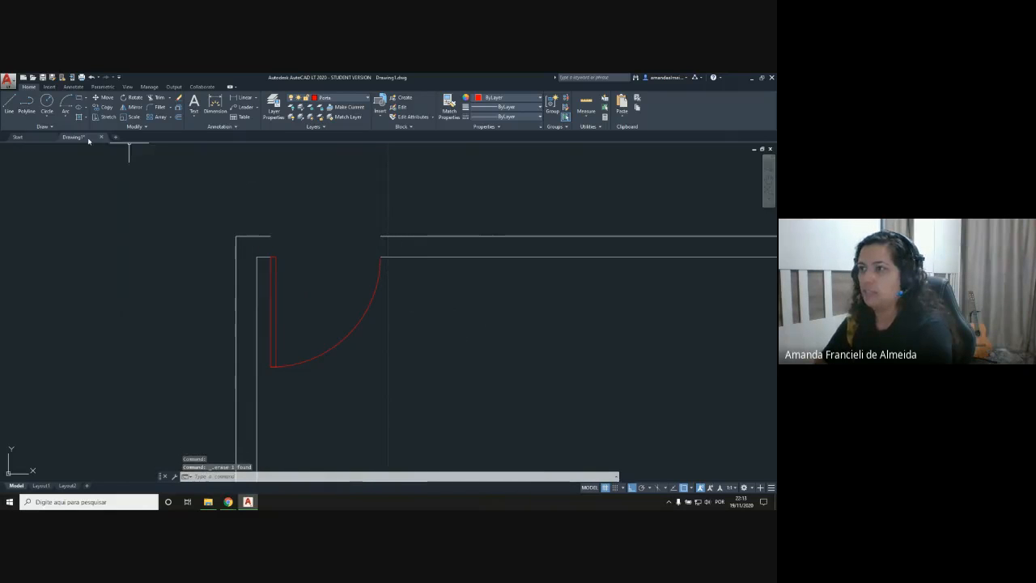
# Step: Make layer 0 current and close the left wall end at the door opening with a line from outer to inner corner
pyautogui.click(337, 98)
pyautogui.click(329, 106)
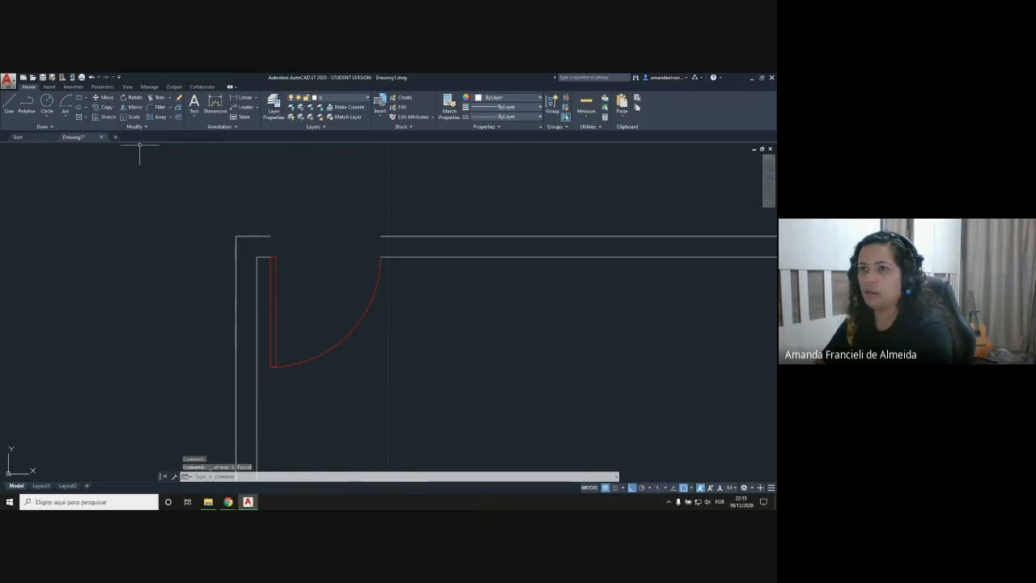
pyautogui.click(10, 108)
pyautogui.click(271, 238)
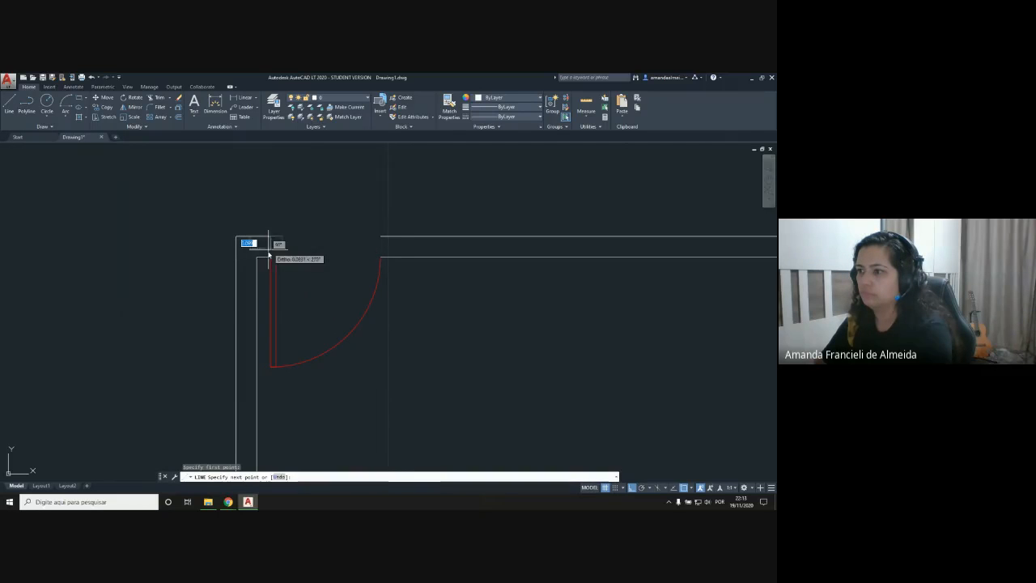
pyautogui.click(271, 258)
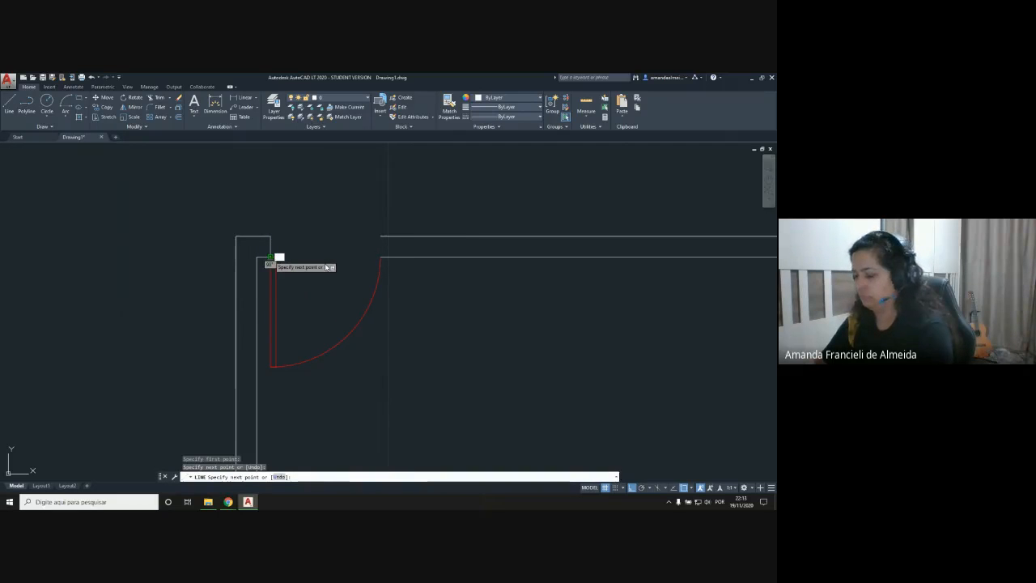
pyautogui.press('Escape')
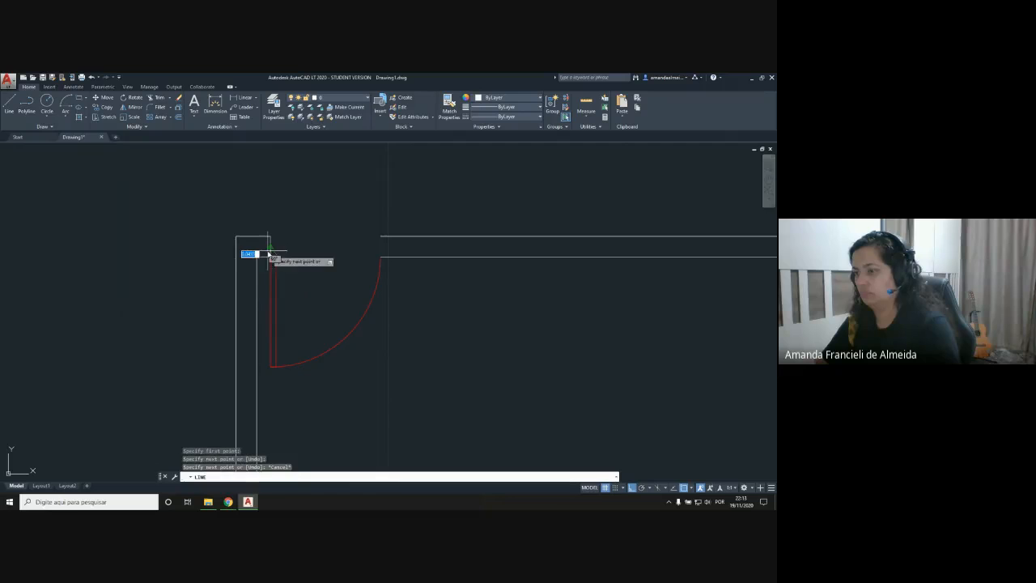
# Step: Close the right wall end at the door opening with a line from its outer to its inner corner
pyautogui.press('space')
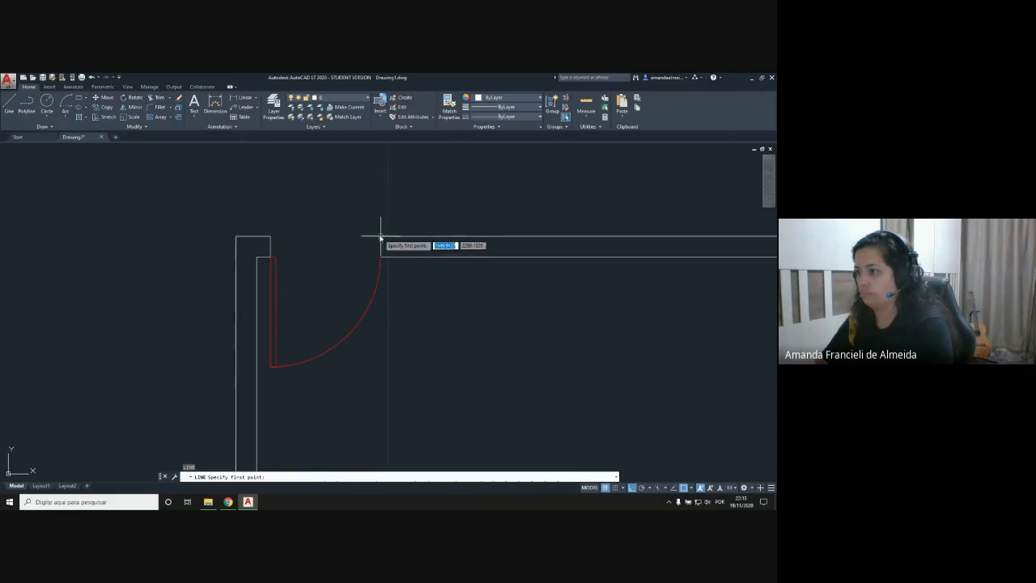
pyautogui.click(380, 237)
pyautogui.click(379, 258)
pyautogui.press('Escape')
pyautogui.press('space')
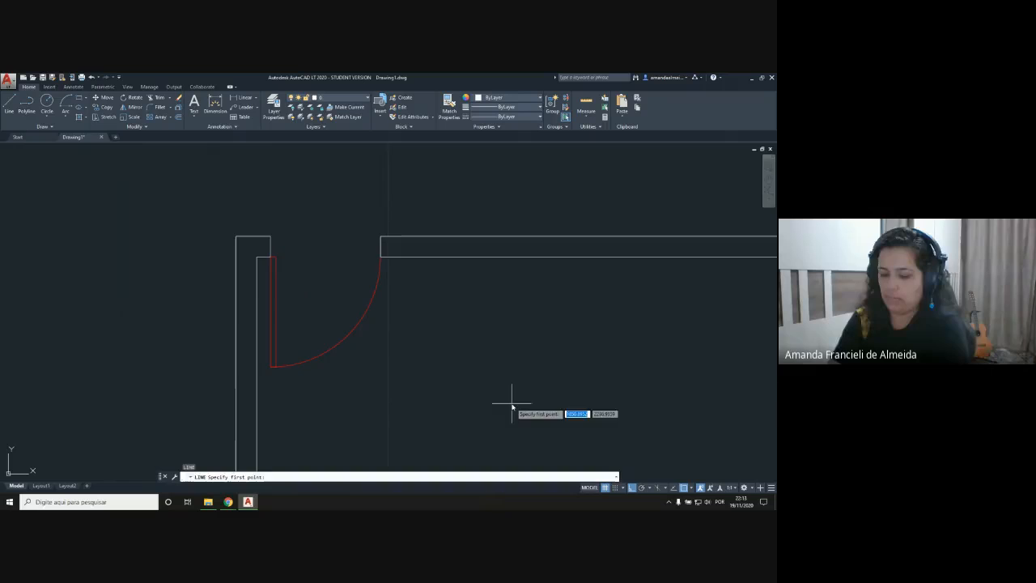
pyautogui.press('Escape')
# Step: Examine the finished door, the whole floor plan and the inner line of the upper wall beside the door
pyautogui.scroll(2, 340, 257)
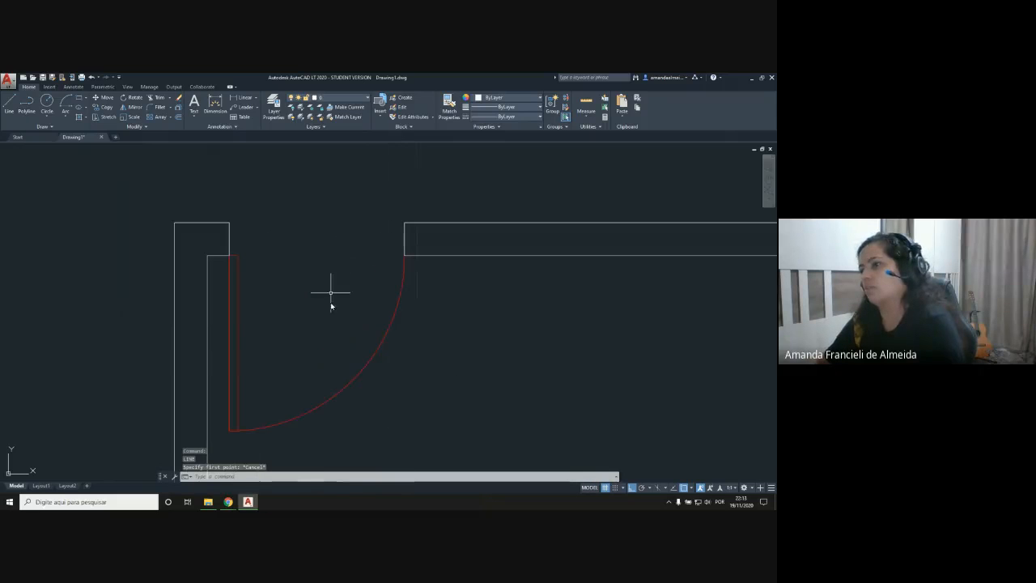
pyautogui.moveTo(324, 331); pyautogui.dragTo(275, 279, button='middle')
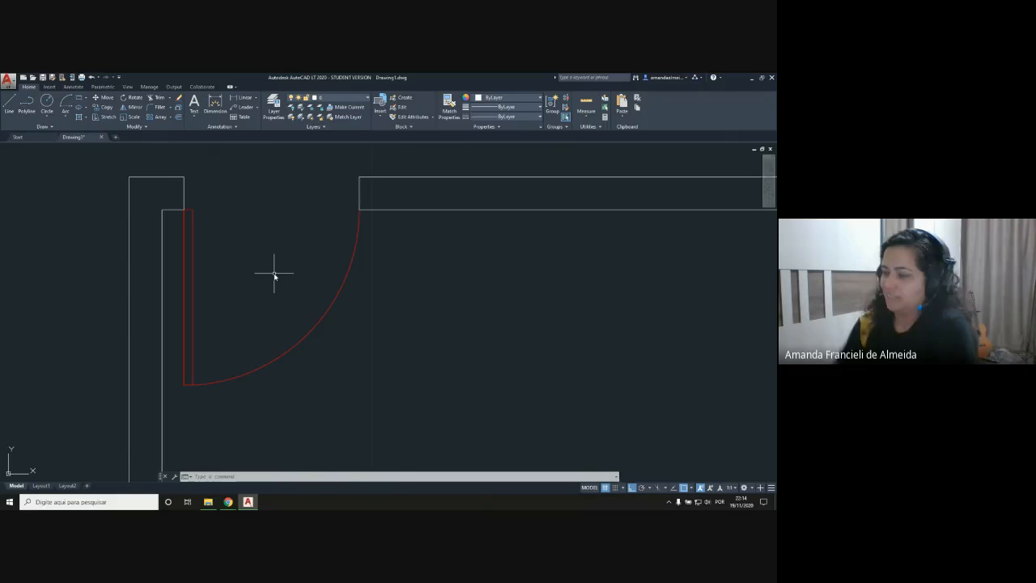
pyautogui.scroll(-10, 273, 274)
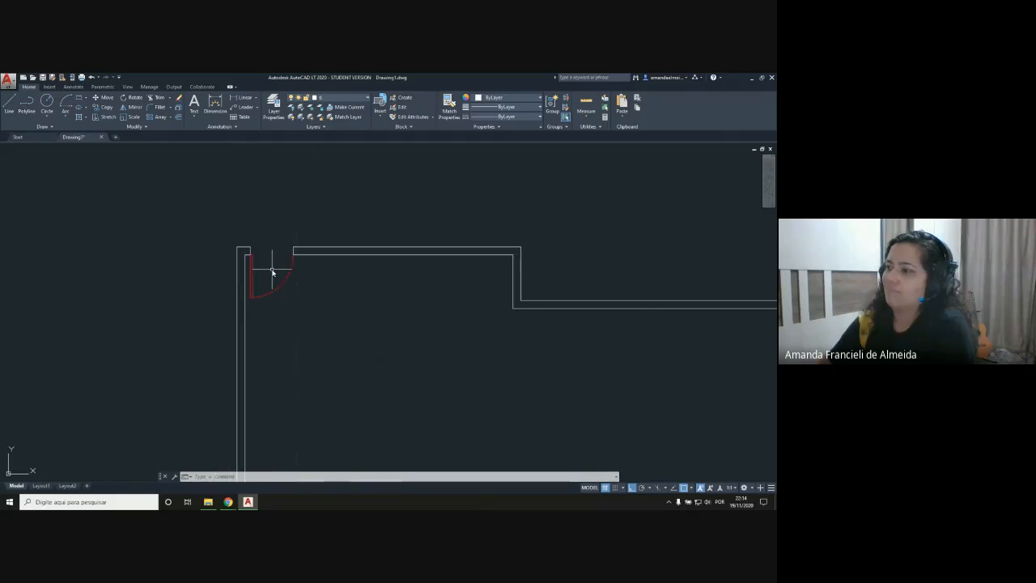
pyautogui.scroll(2, 389, 380)
pyautogui.scroll(2, 387, 378)
pyautogui.moveTo(423, 394)
pyautogui.mouseDown(button='middle')
pyautogui.moveTo(299, 316)
pyautogui.moveTo(288, 321)
pyautogui.mouseUp(button='middle')
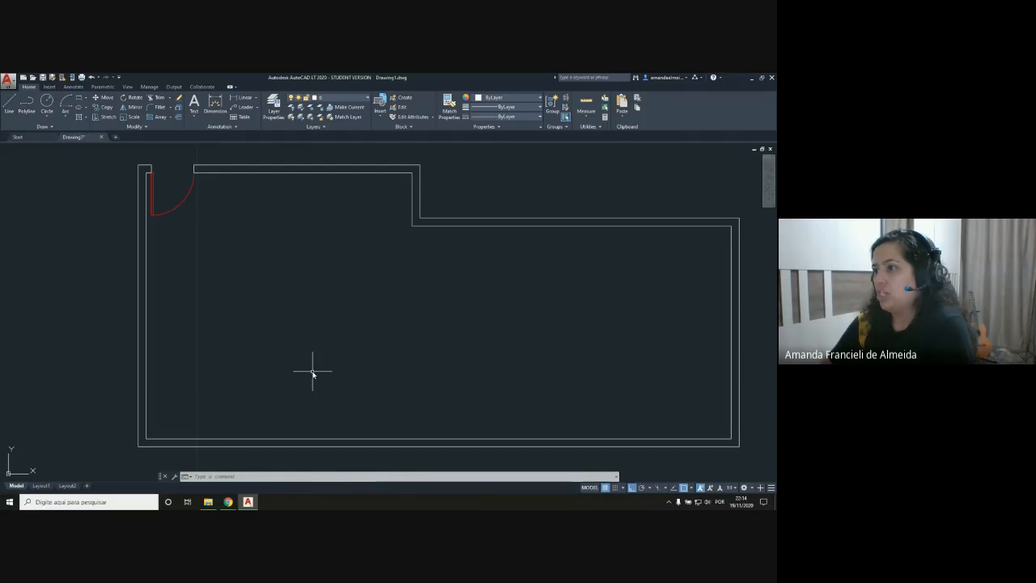
pyautogui.moveTo(329, 276)
pyautogui.mouseDown(button='middle')
pyautogui.moveTo(303, 310)
pyautogui.moveTo(326, 280)
pyautogui.mouseUp(button='middle')
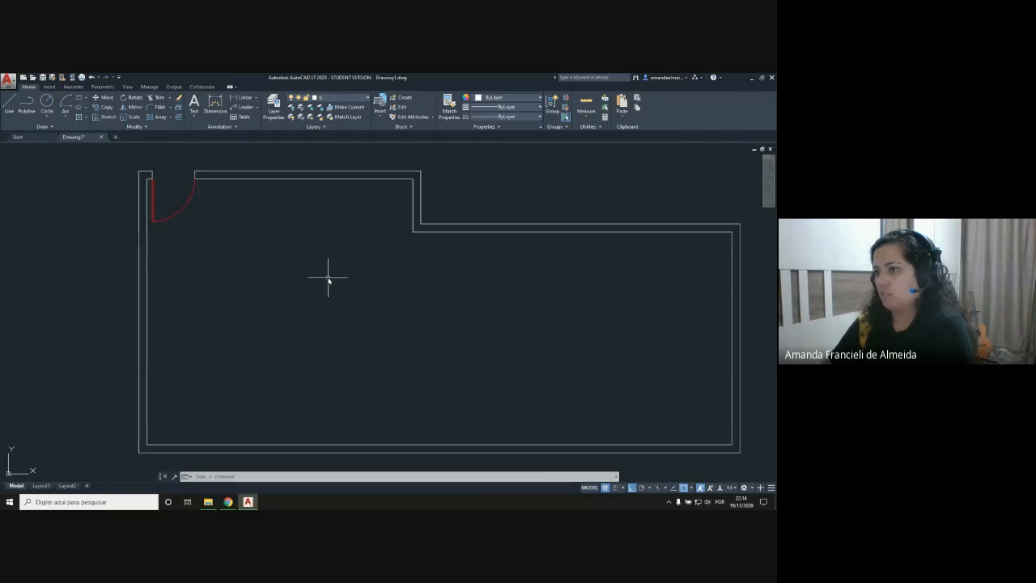
pyautogui.scroll(3, 308, 240)
pyautogui.scroll(-4, 289, 220)
pyautogui.moveTo(289, 220); pyautogui.dragTo(290, 283, button='middle')
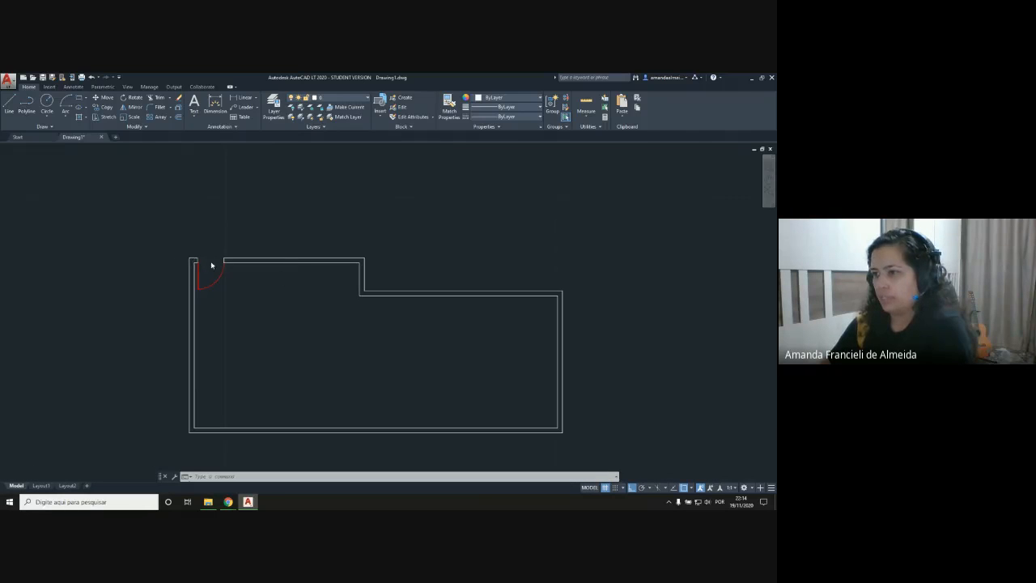
pyautogui.scroll(6, 211, 265)
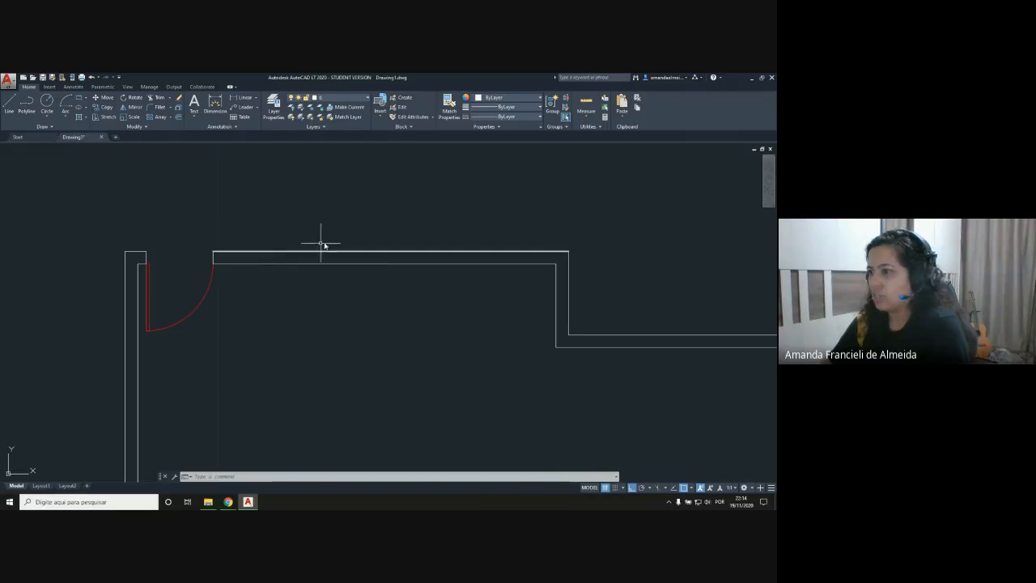
pyautogui.click(396, 264)
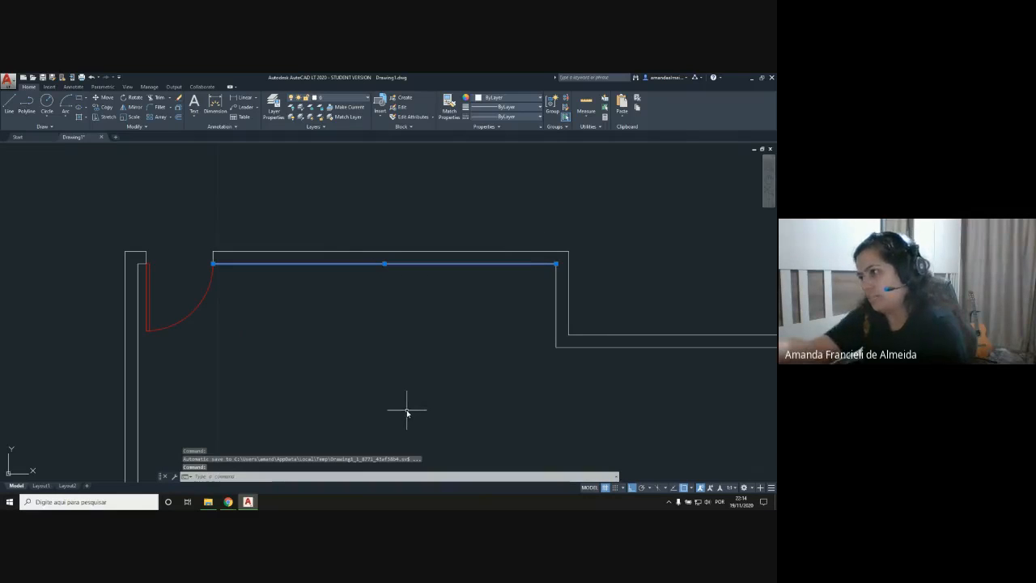
pyautogui.scroll(2, 396, 280)
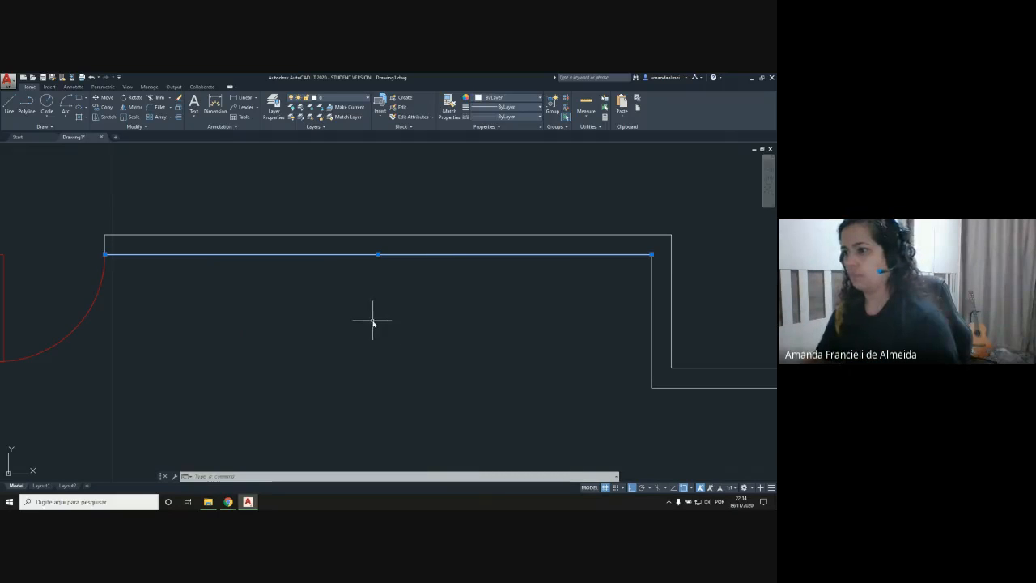
pyautogui.press('Escape')
# Step: Create a new layer named Janela and set its color to green
pyautogui.click(280, 104)
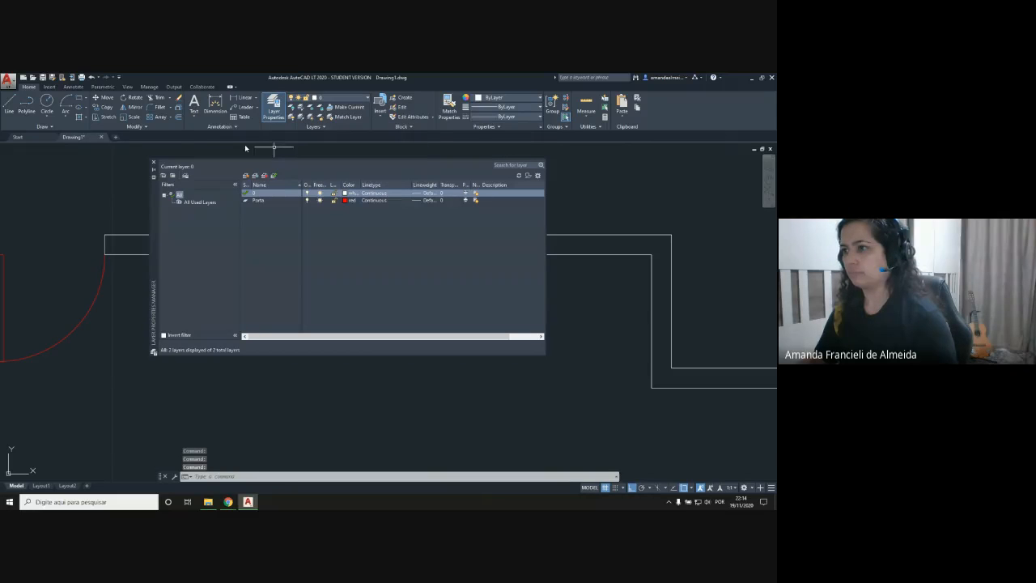
pyautogui.click(244, 175)
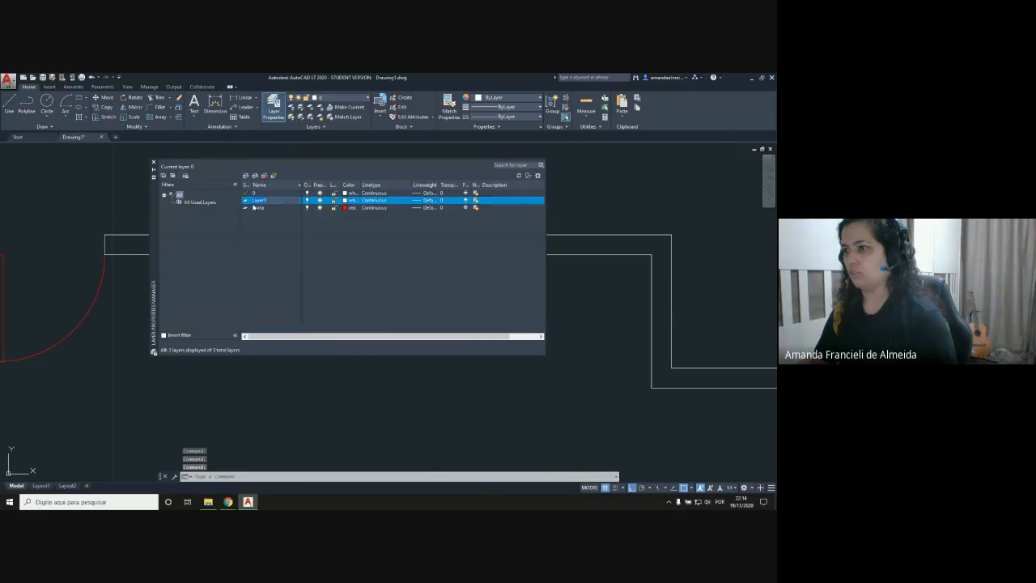
pyautogui.write('Janela')
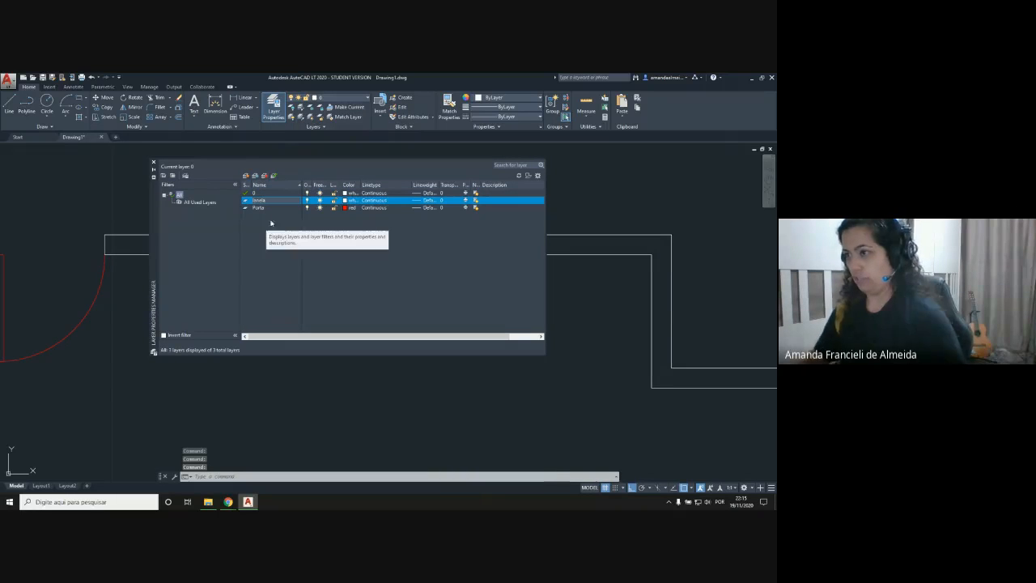
pyautogui.click(348, 200)
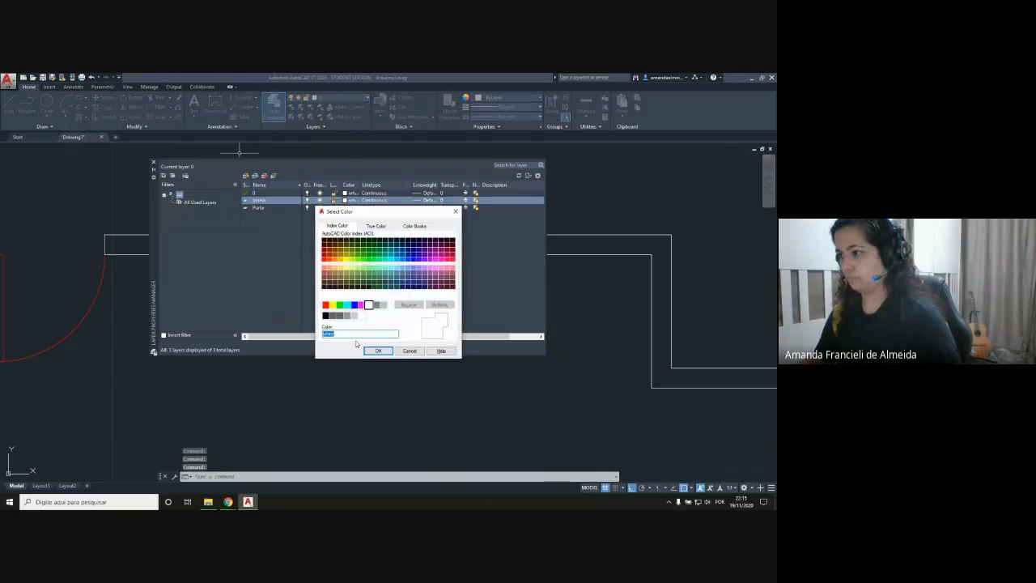
pyautogui.click(339, 305)
pyautogui.click(378, 350)
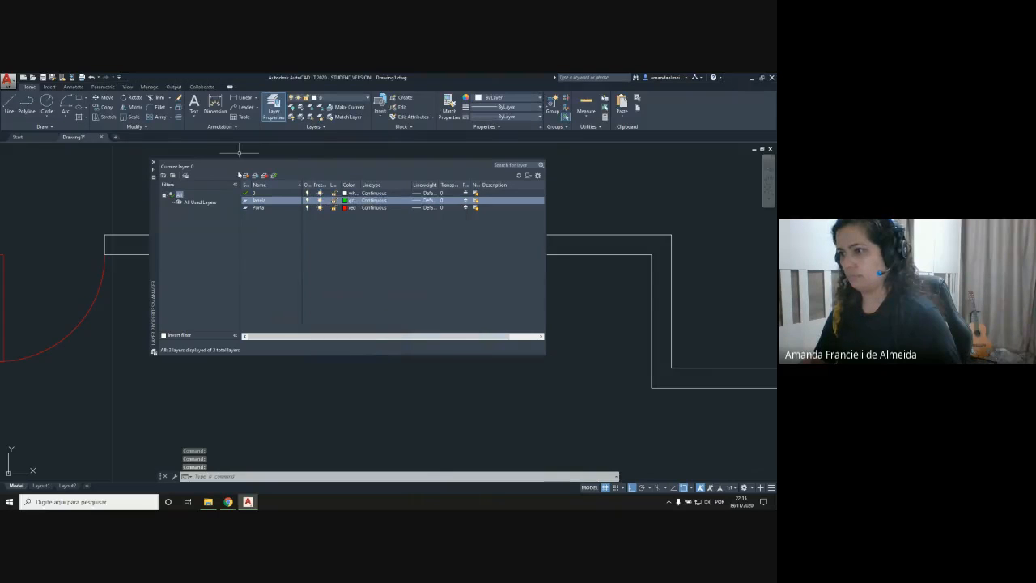
# Step: Make the Janela layer current and check that the Midpoint object snap is enabled
pyautogui.doubleClick(245, 201)
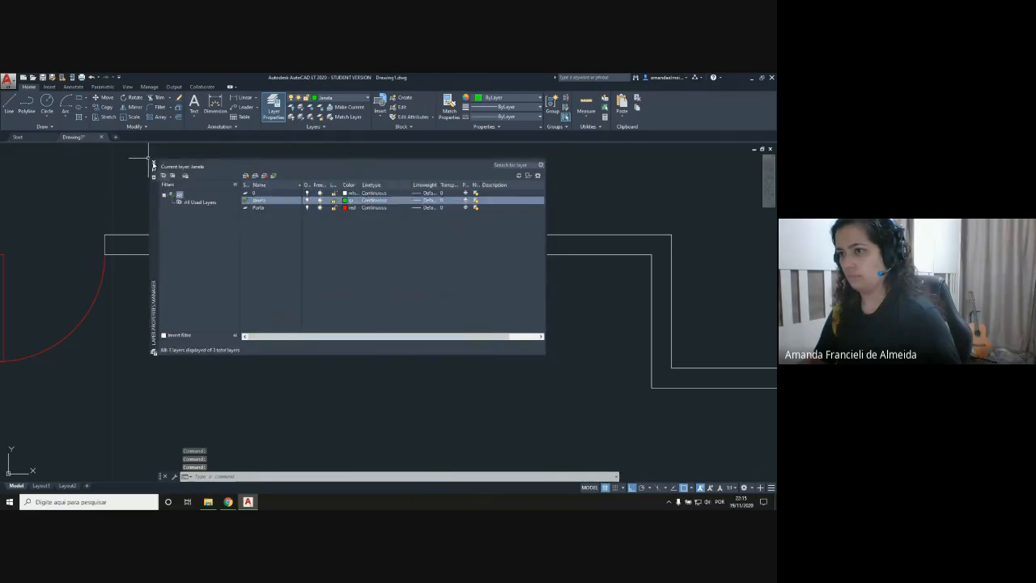
pyautogui.click(153, 163)
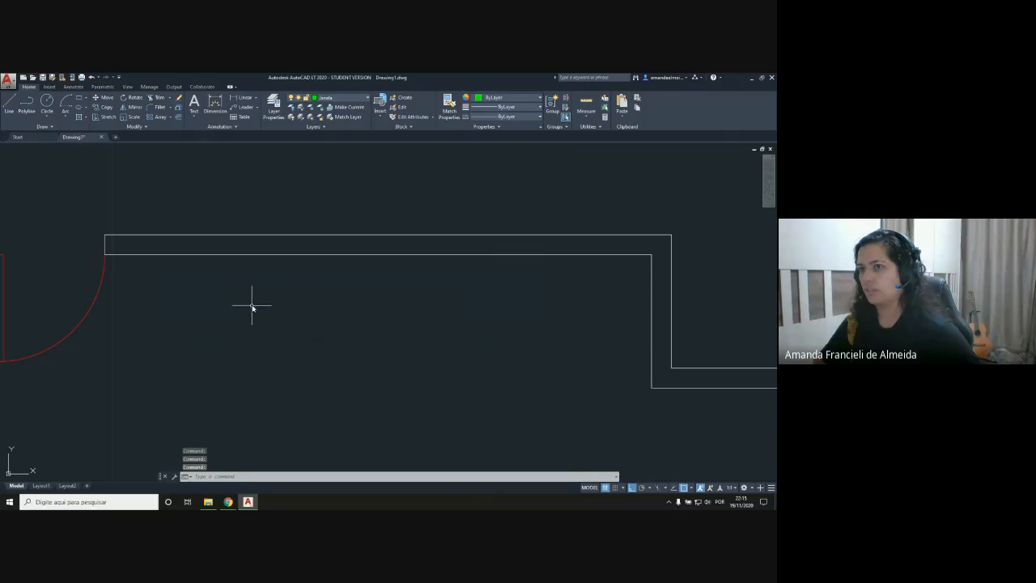
pyautogui.click(650, 488)
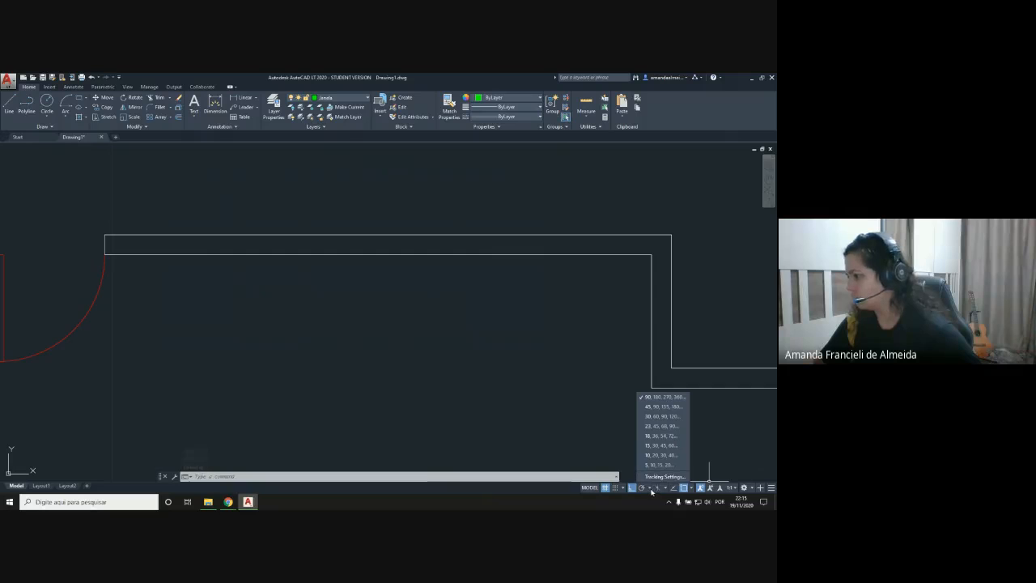
pyautogui.click(690, 488)
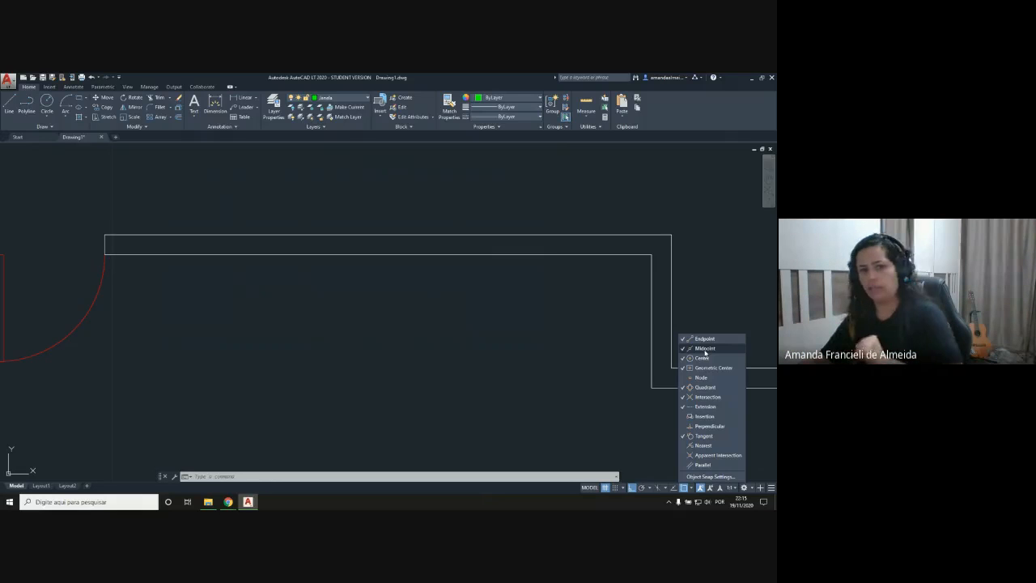
pyautogui.press('Escape')
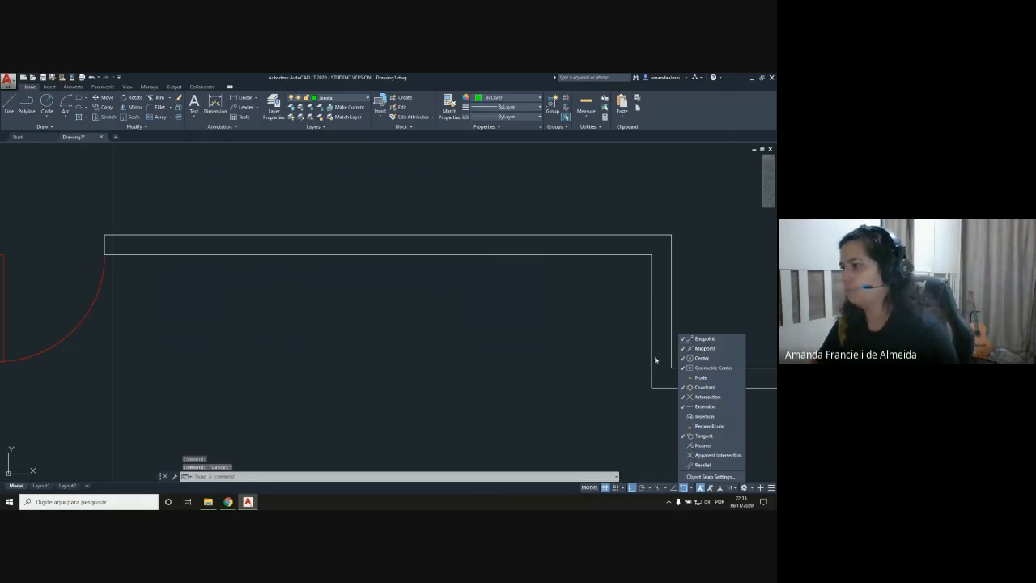
pyautogui.click(480, 358)
pyautogui.click(478, 358)
pyautogui.click(446, 370)
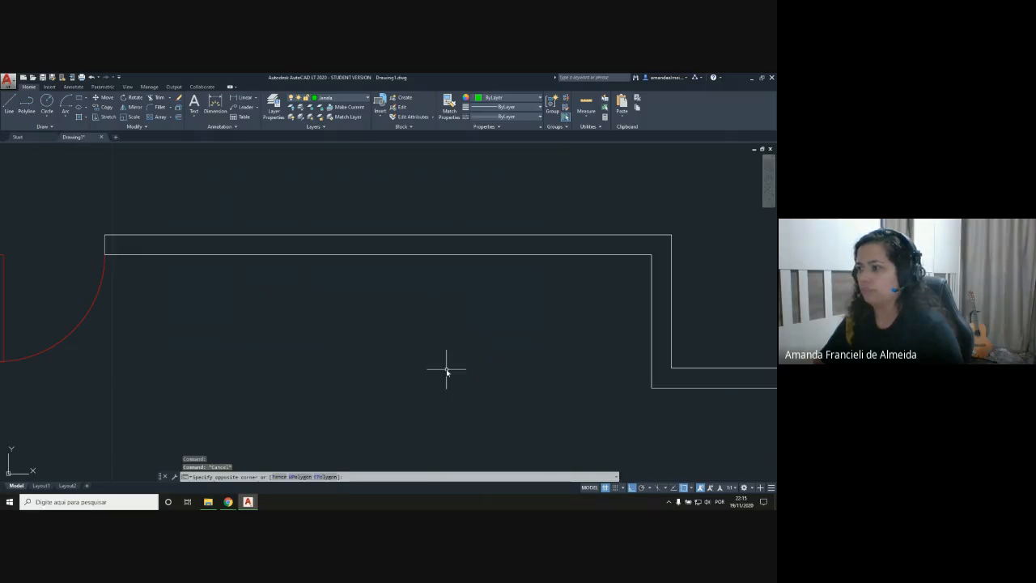
# Step: Draw a vertical line from the midpoint of the upper wall's inner line up past the outer wall line
pyautogui.click(9, 113)
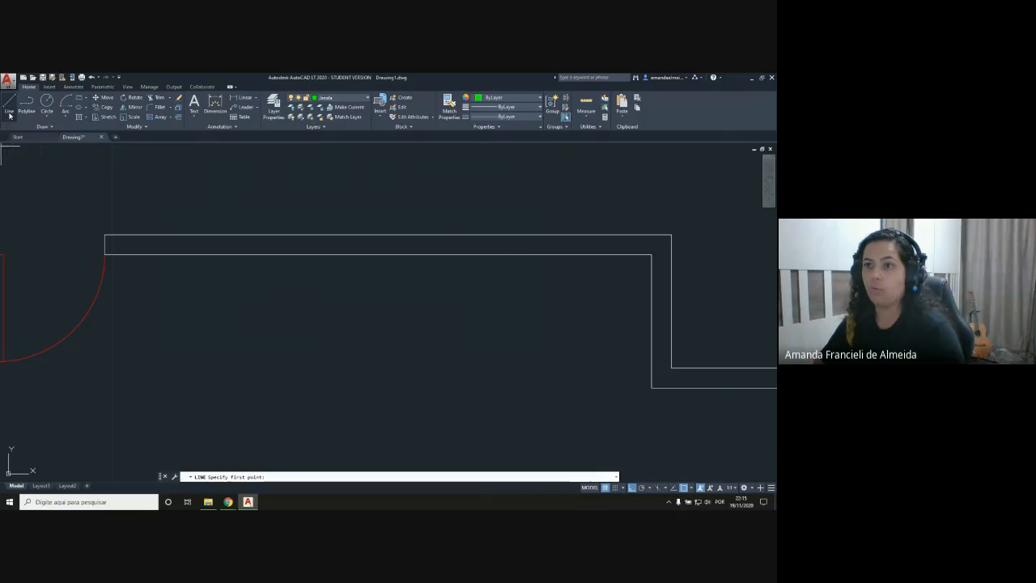
pyautogui.click(357, 258)
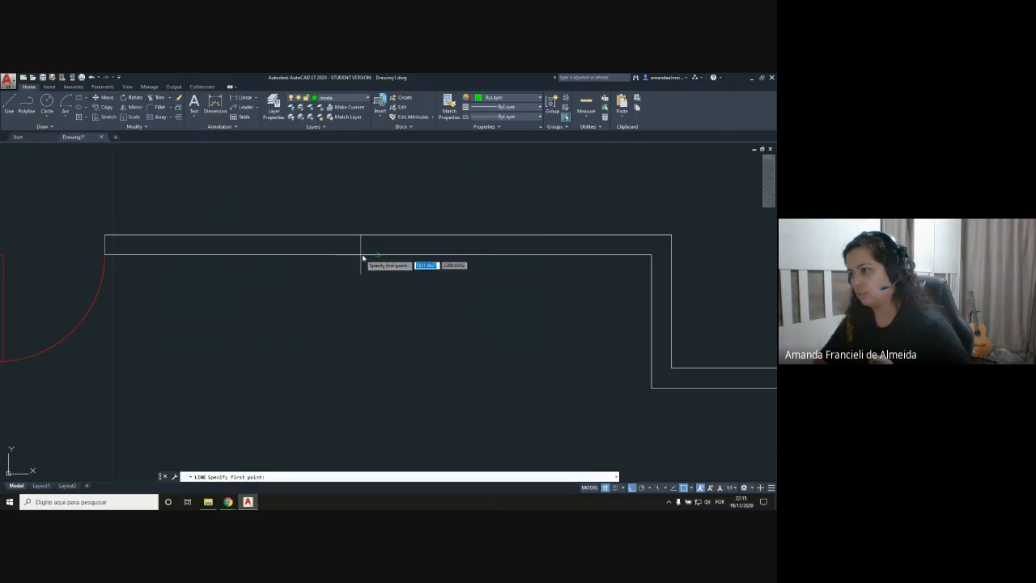
pyautogui.click(378, 205)
pyautogui.press('Return')
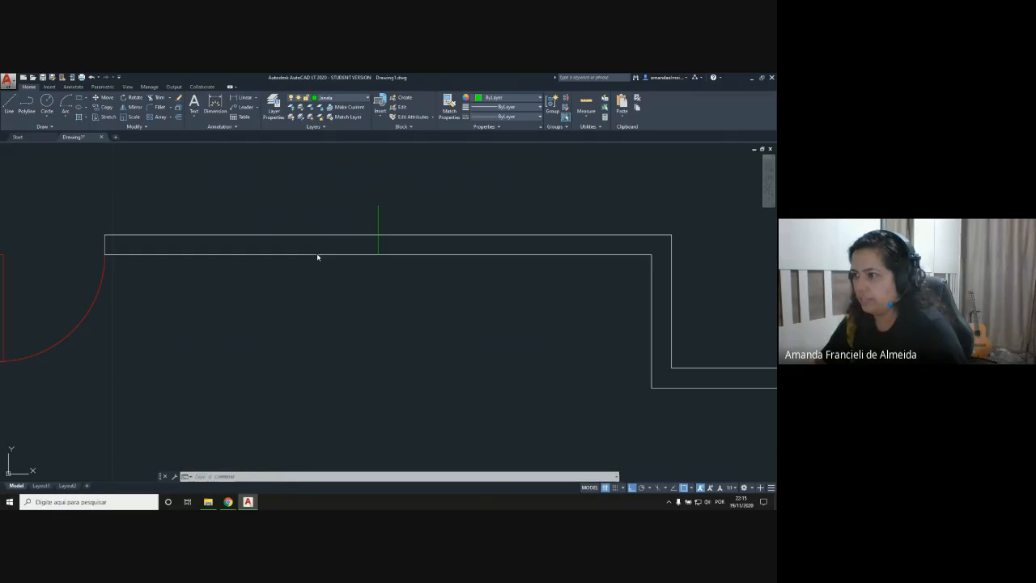
pyautogui.click(318, 255)
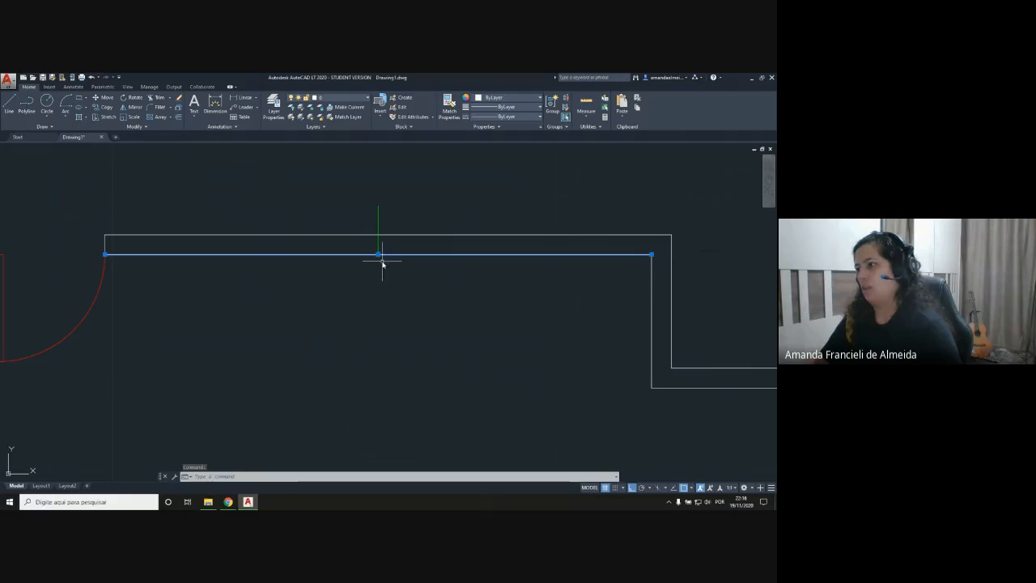
pyautogui.press('Escape')
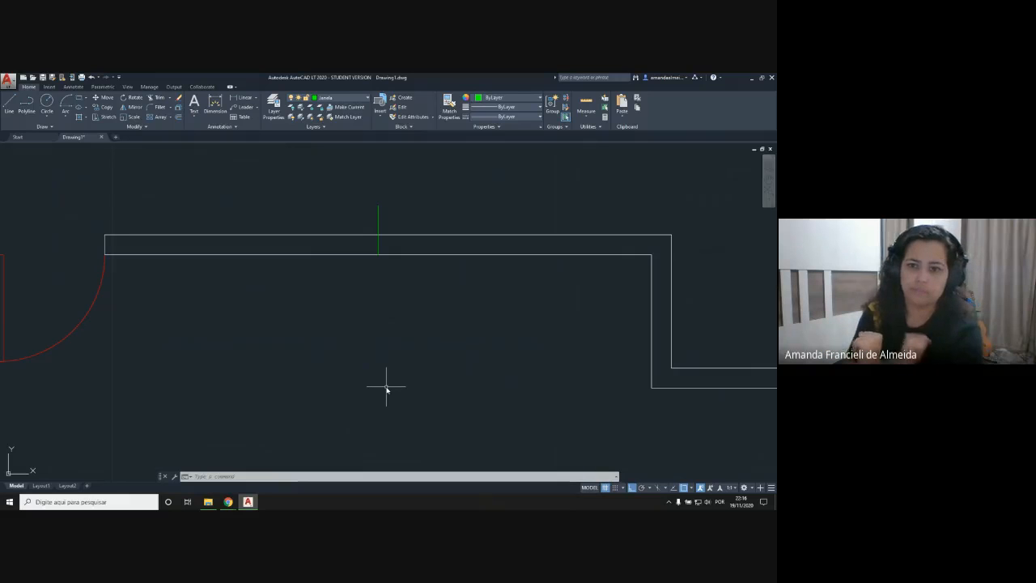
# Step: From the centre line's crossing with the outer wall line, draw a 0.75 line to the right and a vertical line about 0.54 down across the wall
pyautogui.click(9, 104)
pyautogui.click(380, 235)
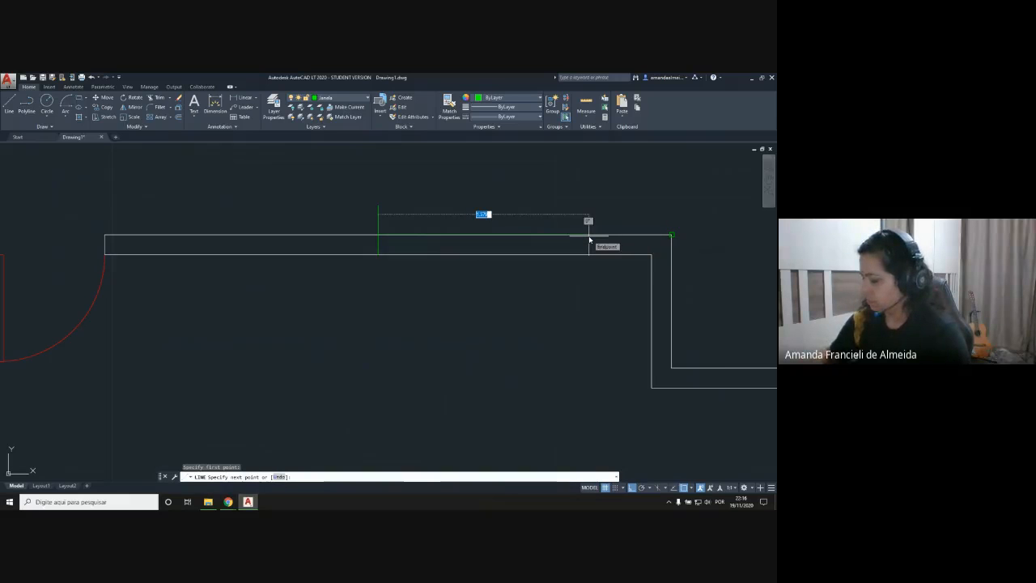
pyautogui.write('0.25')
pyautogui.press('Return')
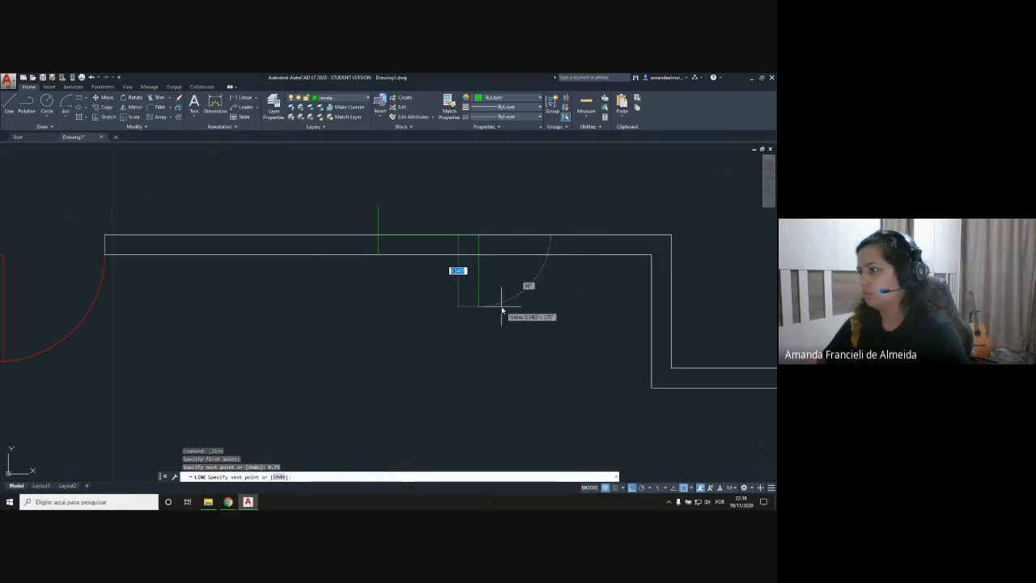
pyautogui.click(502, 306)
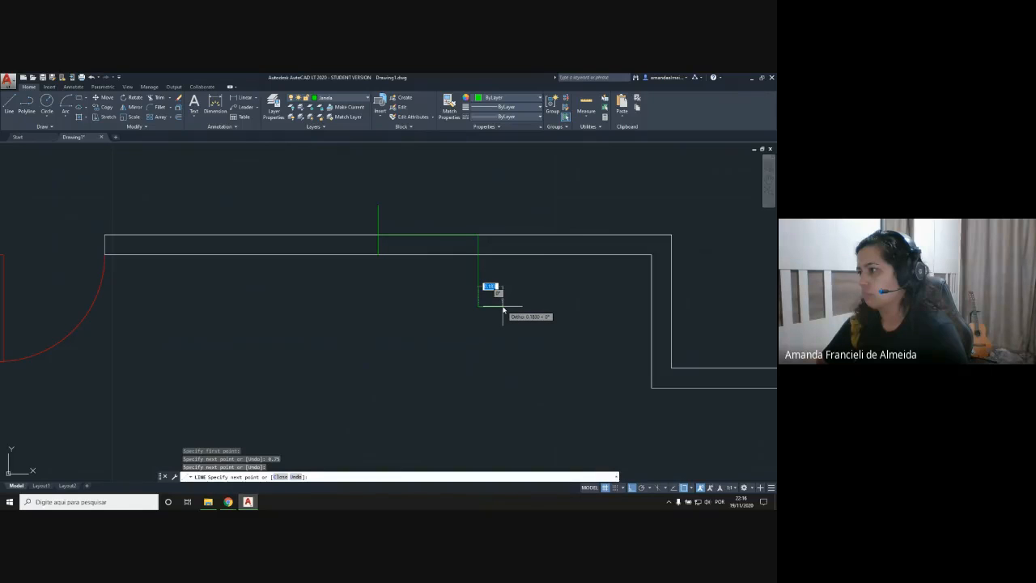
pyautogui.press('Return')
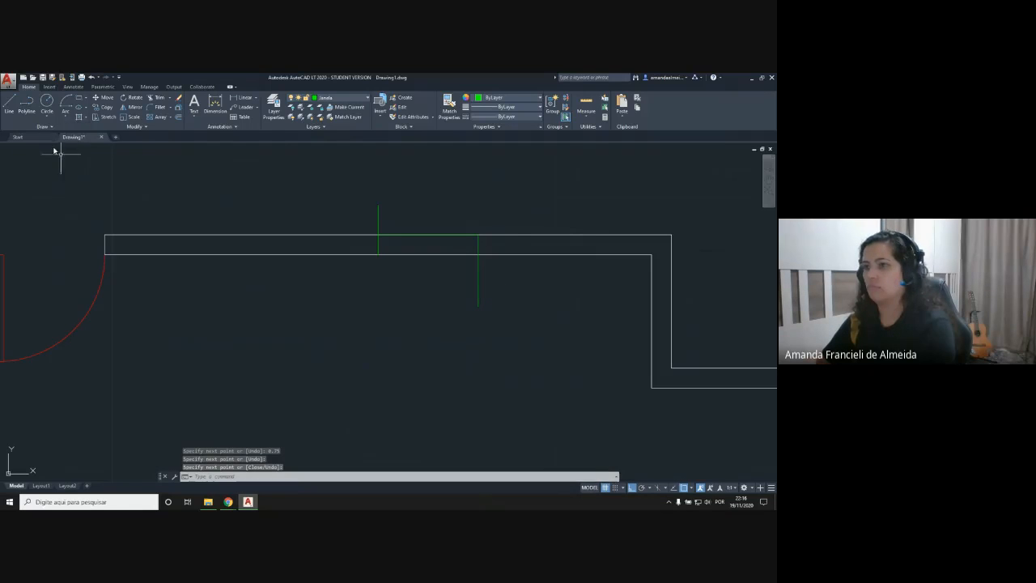
# Step: From the same crossing, draw a 0.75 line to the left along the outer wall line and a vertical line down across the wall
pyautogui.click(9, 104)
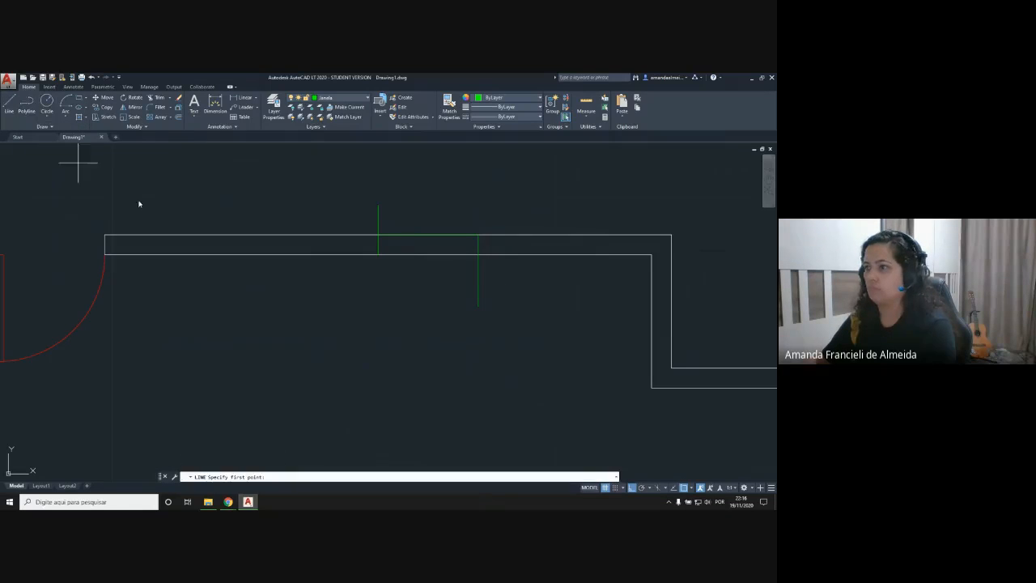
pyautogui.click(381, 237)
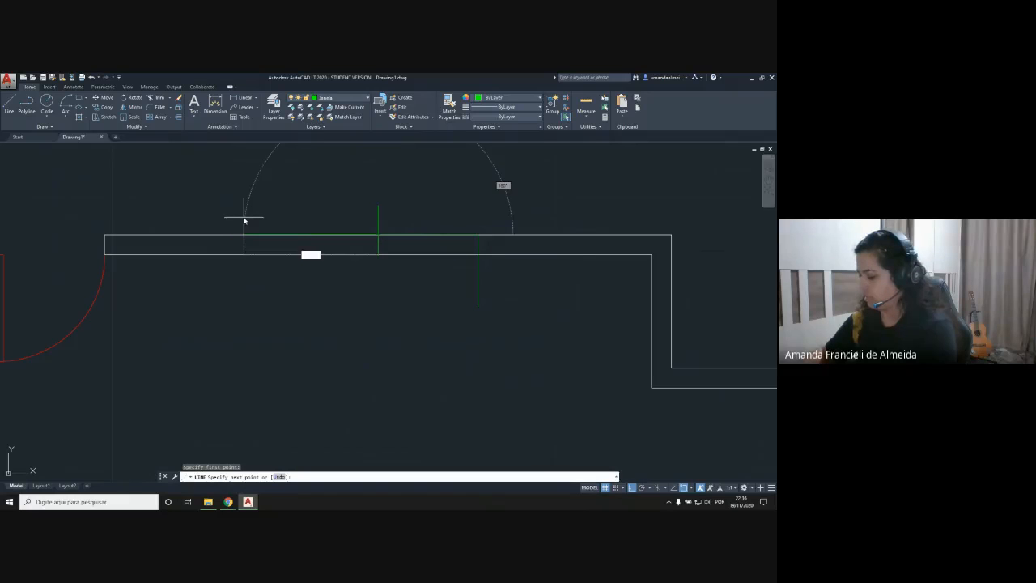
pyautogui.write('0.25')
pyautogui.press('Return')
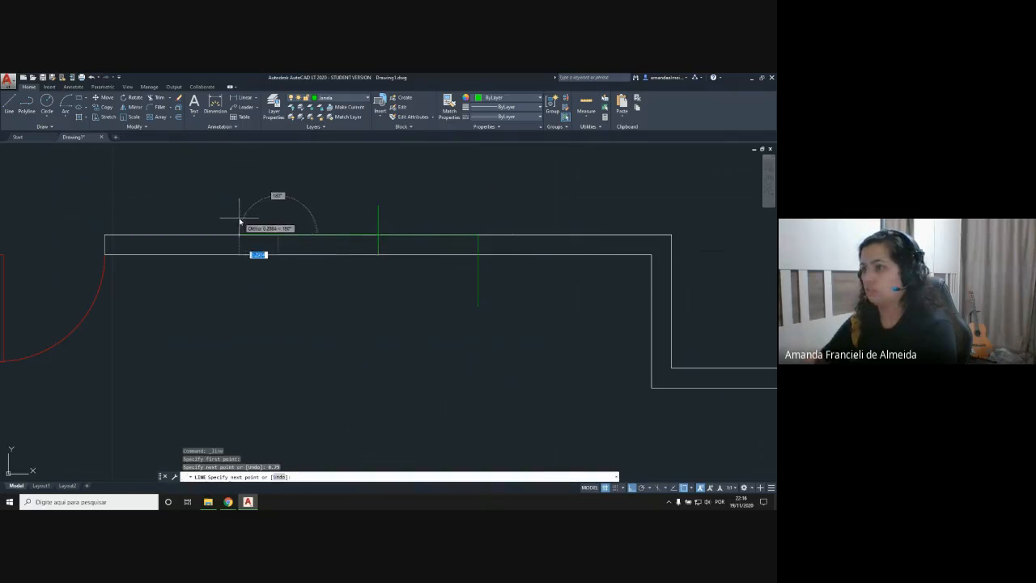
pyautogui.click(278, 289)
pyautogui.press('Return')
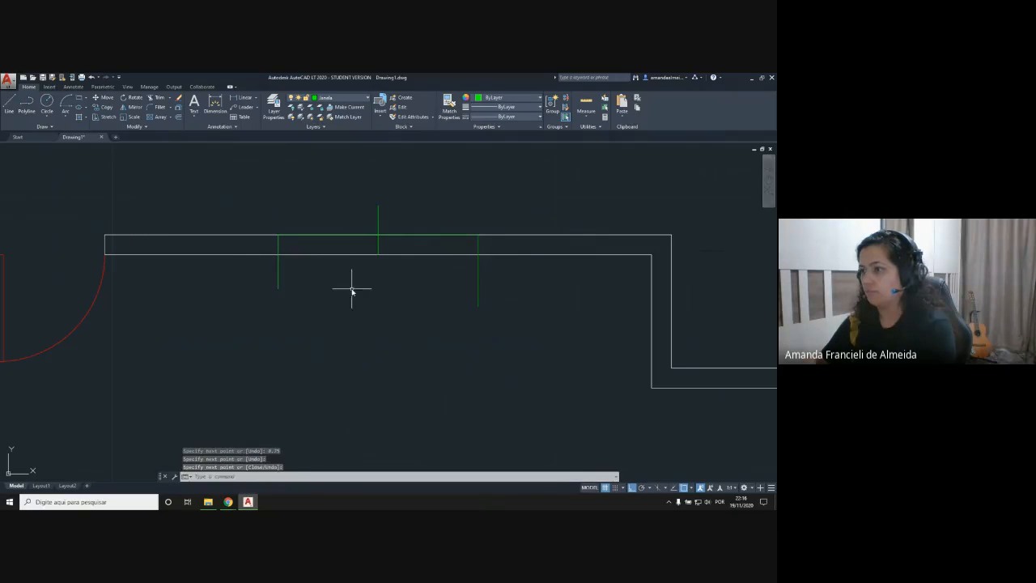
# Step: Draw a line along the inner wall line between the left and right ends of the window
pyautogui.press('Return')
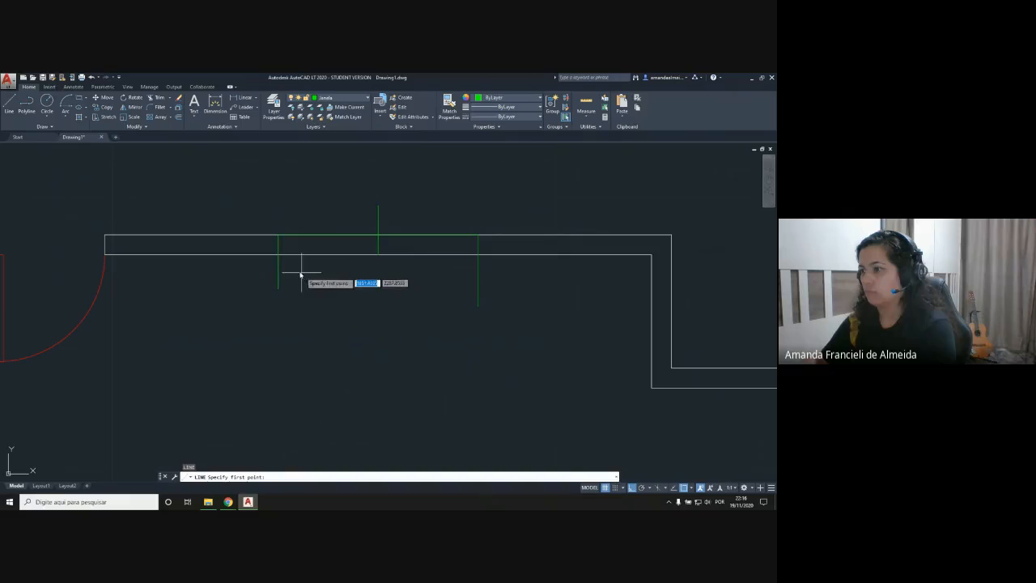
pyautogui.click(279, 236)
pyautogui.click(481, 256)
pyautogui.press('Return')
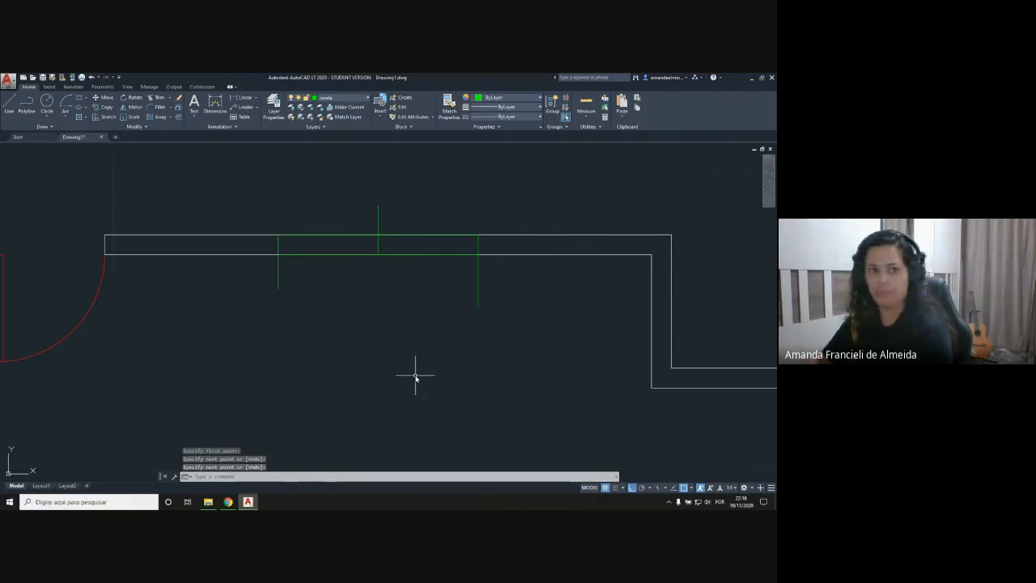
# Step: Trim the parts of the three vertical green lines that project beyond the wall
pyautogui.click(156, 98)
pyautogui.press('Return')
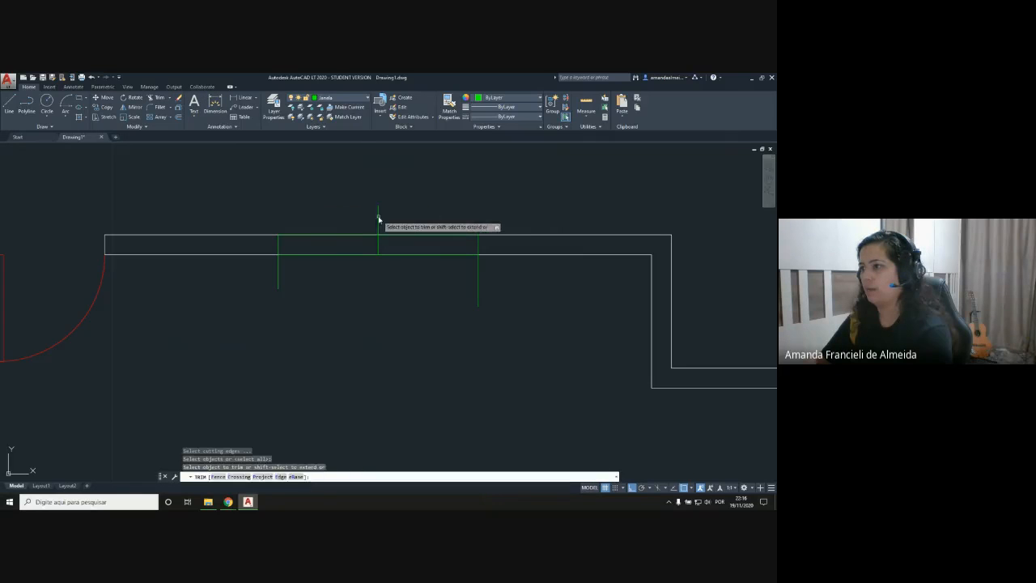
pyautogui.click(278, 275)
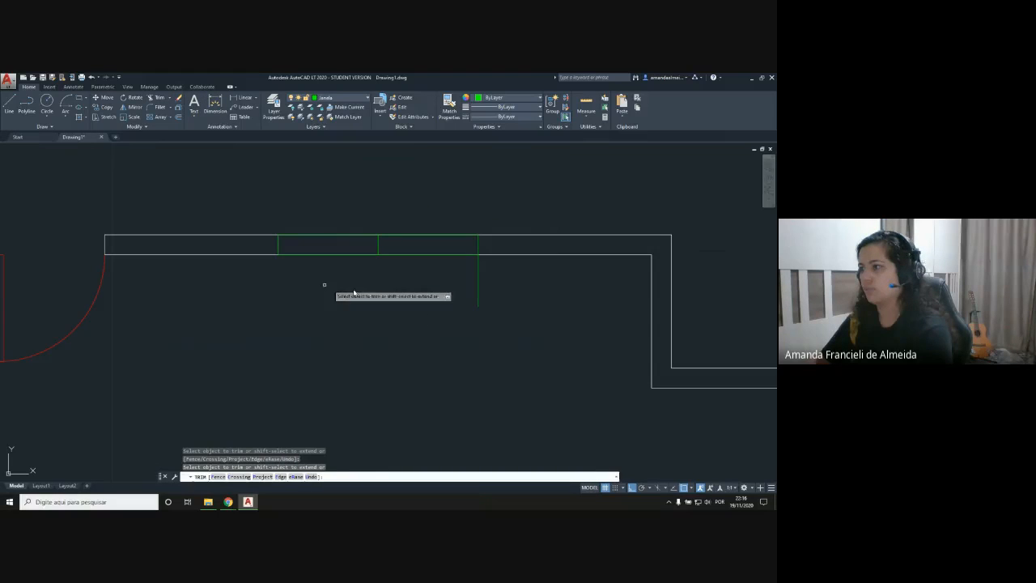
pyautogui.click(479, 275)
pyautogui.press('Return')
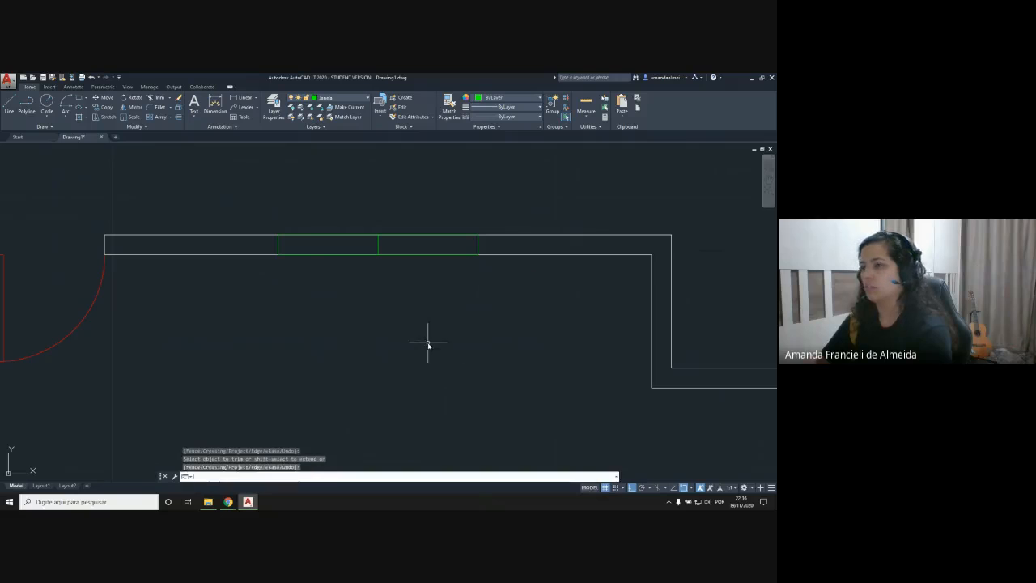
# Step: Draw a horizontal line between the midpoints of the window's end lines and delete the vertical centre line
pyautogui.click(10, 102)
pyautogui.scroll(2, 297, 252)
pyautogui.moveTo(342, 247); pyautogui.dragTo(265, 278, button='middle')
pyautogui.scroll(2, 300, 259)
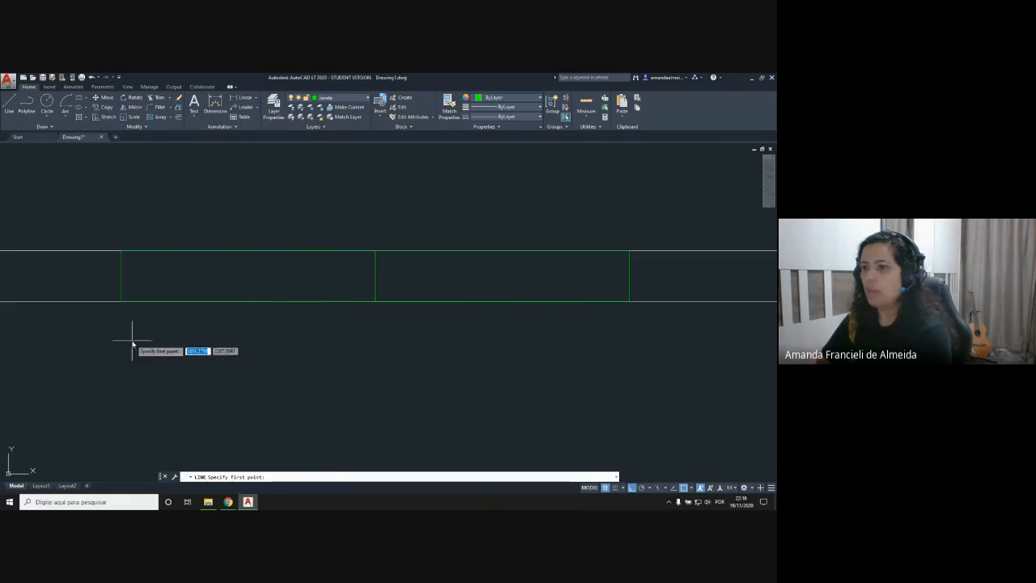
pyautogui.click(122, 276)
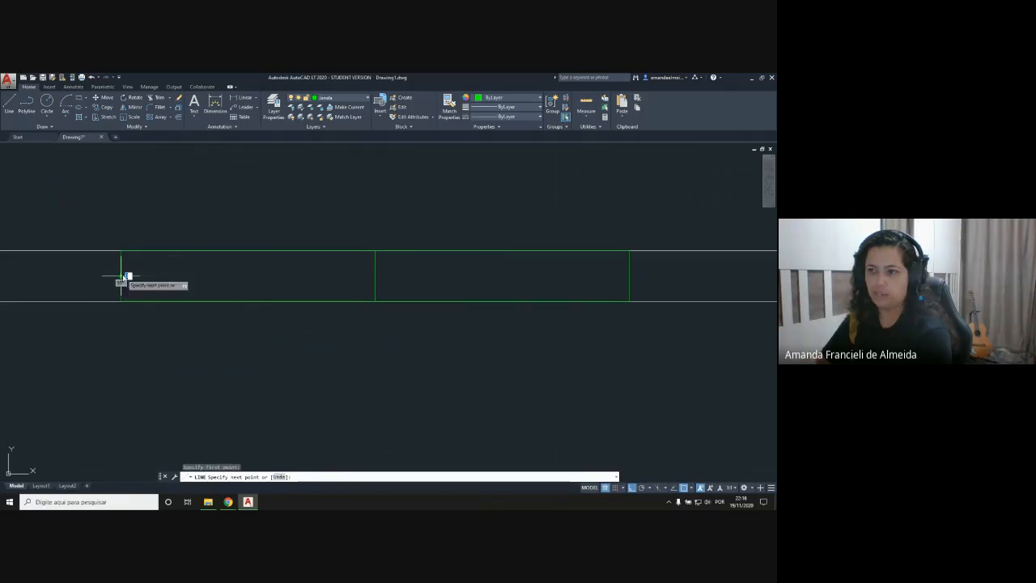
pyautogui.click(631, 277)
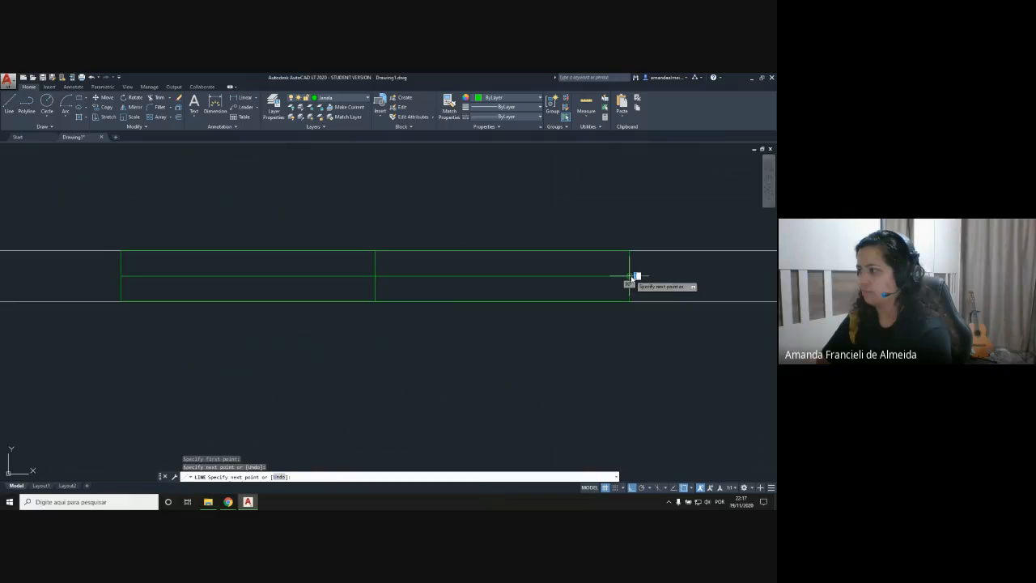
pyautogui.press('Return')
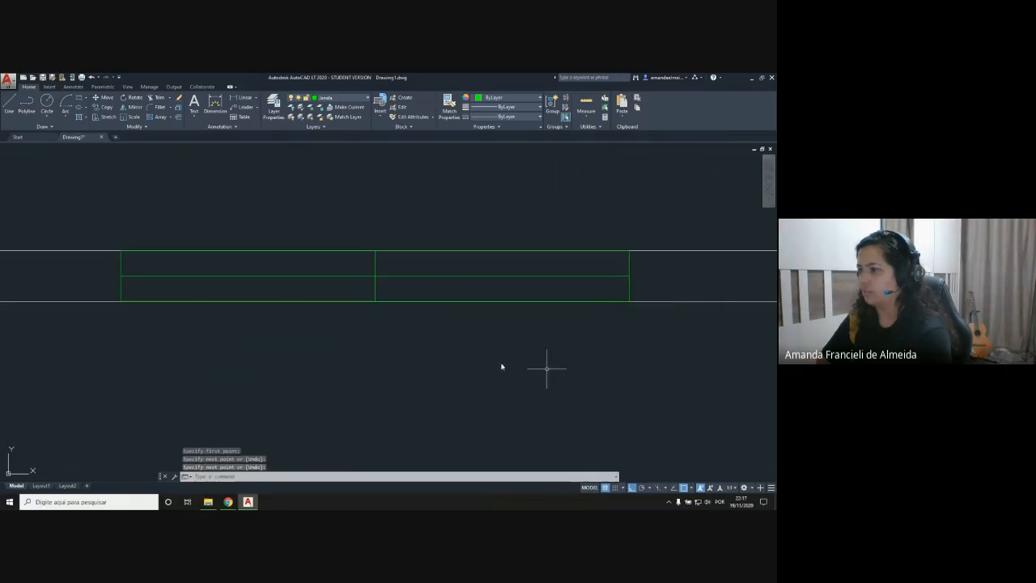
pyautogui.click(375, 267)
pyautogui.press('Delete')
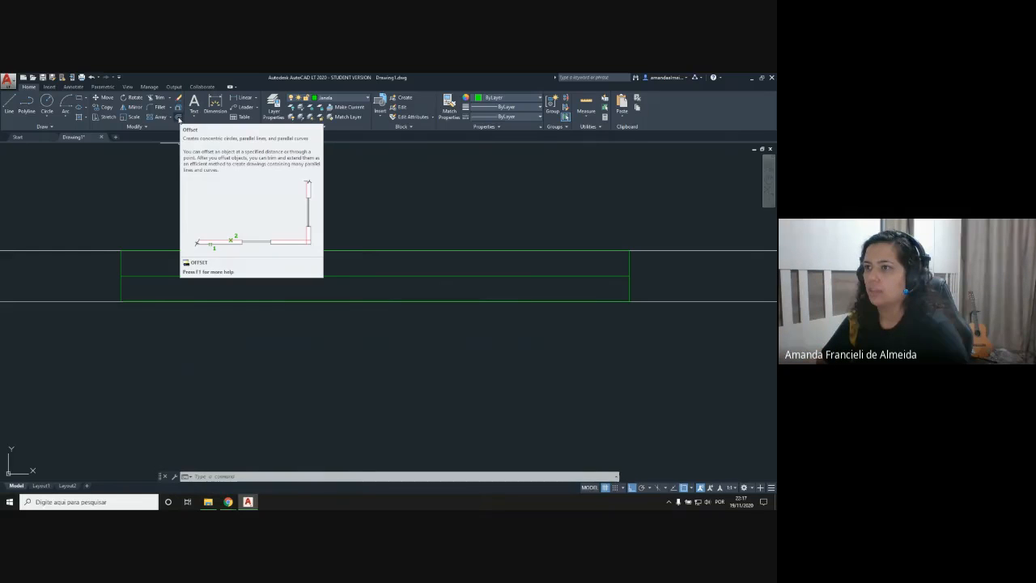
# Step: Offset the window's horizontal middle line 0.04 to both its upper and lower sides
pyautogui.click(178, 118)
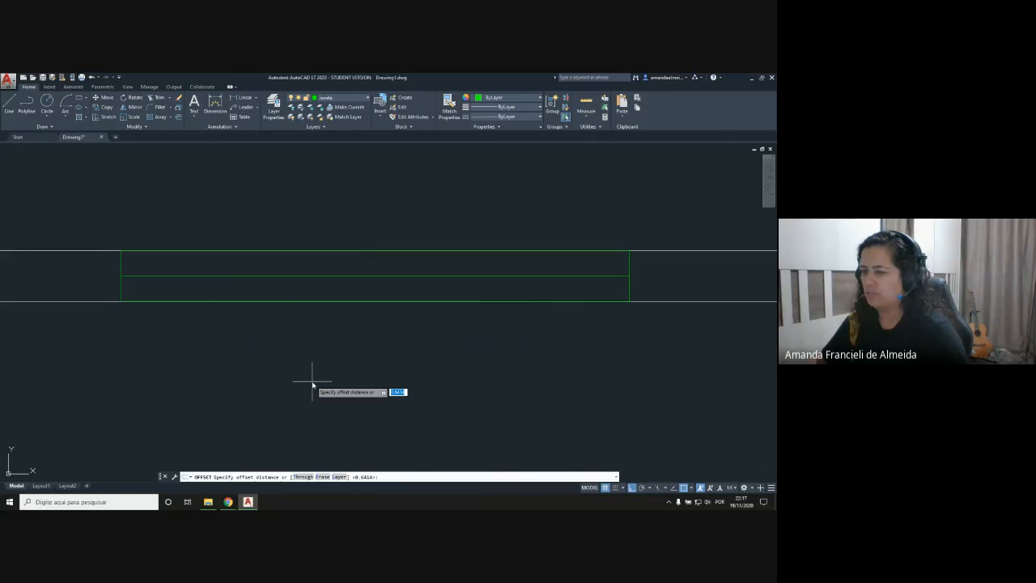
pyautogui.write('1')
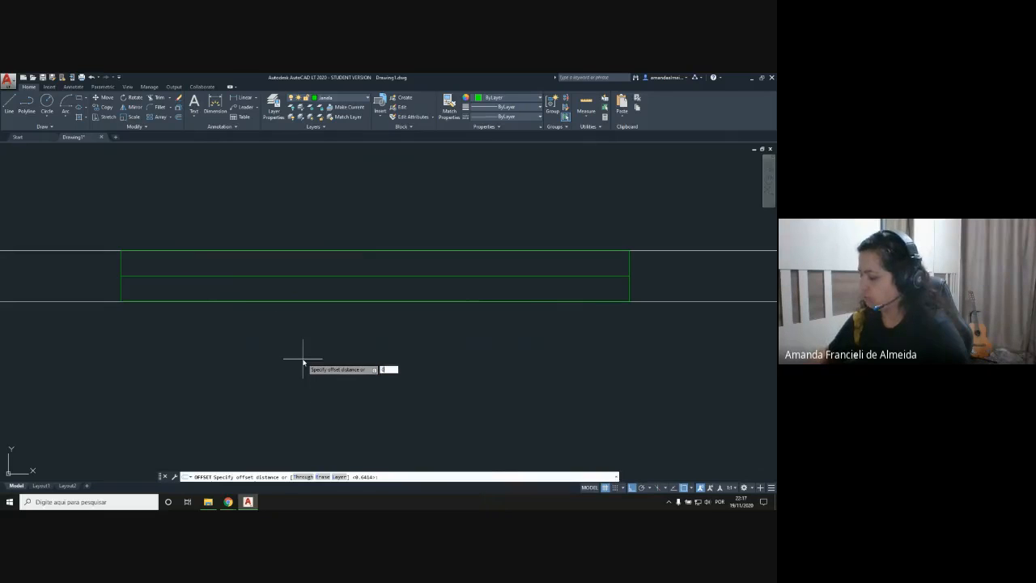
pyautogui.write('.04')
pyautogui.press('Return')
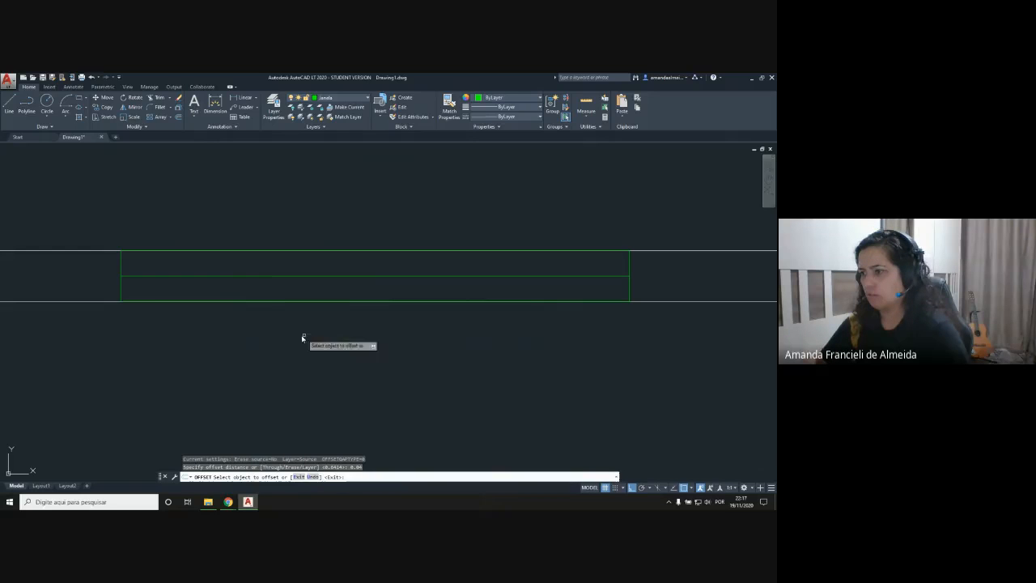
pyautogui.click(275, 276)
pyautogui.click(276, 271)
pyautogui.click(279, 276)
pyautogui.click(281, 294)
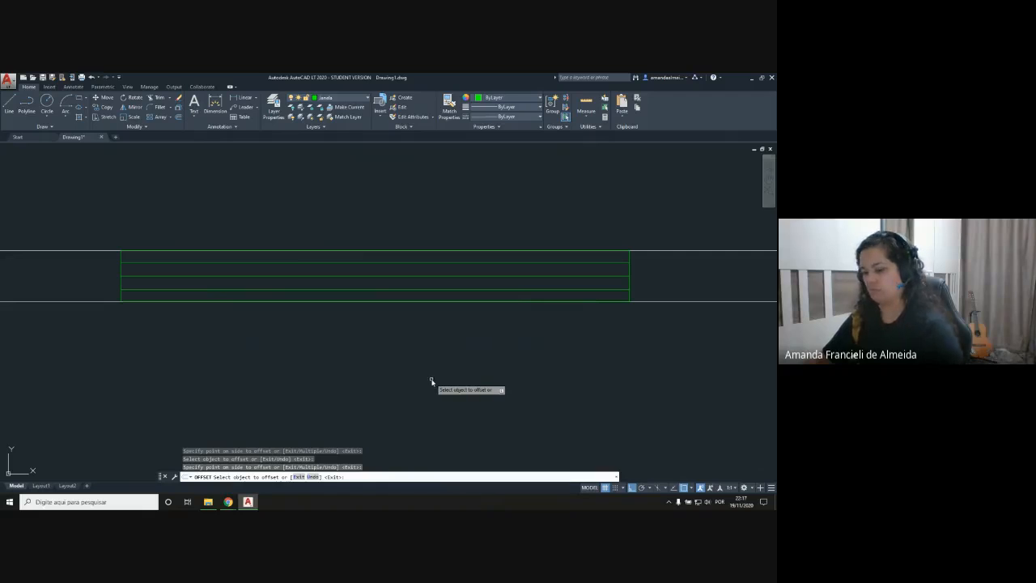
pyautogui.press('Return')
# Step: Delete the original horizontal middle line of the window, keeping its two offset copies
pyautogui.scroll(-3, 419, 351)
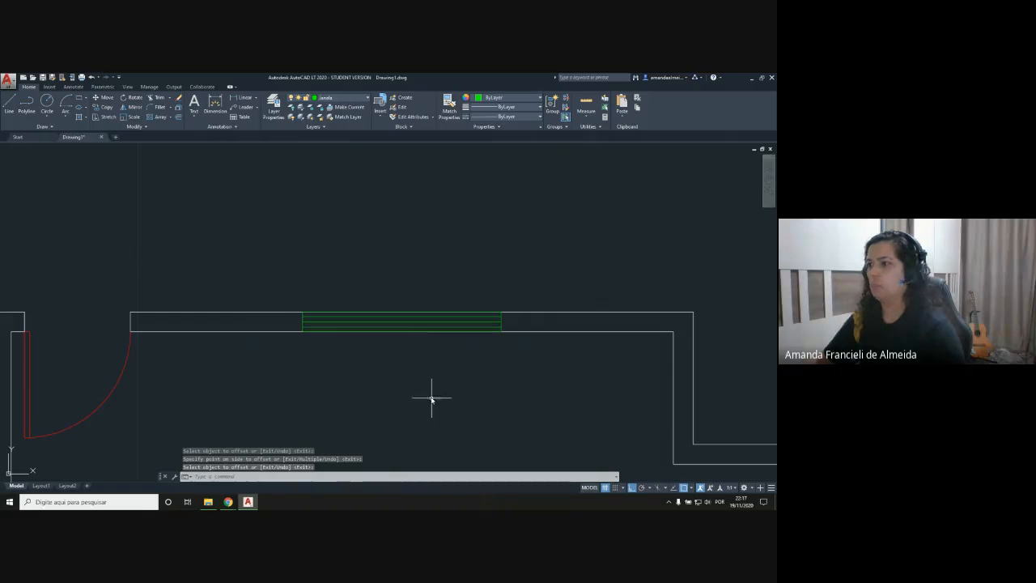
pyautogui.scroll(4, 407, 383)
pyautogui.scroll(-3, 354, 235)
pyautogui.click(355, 202)
pyautogui.press('Delete')
pyautogui.moveTo(396, 264); pyautogui.dragTo(370, 332, button='middle')
pyautogui.scroll(-2, 370, 331)
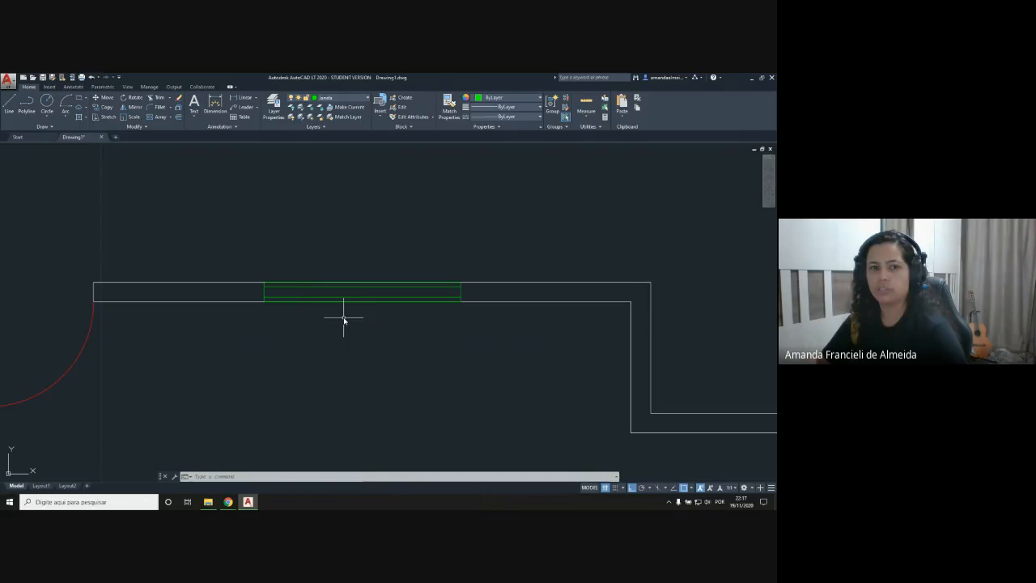
# Step: Examine the green window's inner lines up close and its place in the upper wall beside the red door
pyautogui.scroll(2, 305, 305)
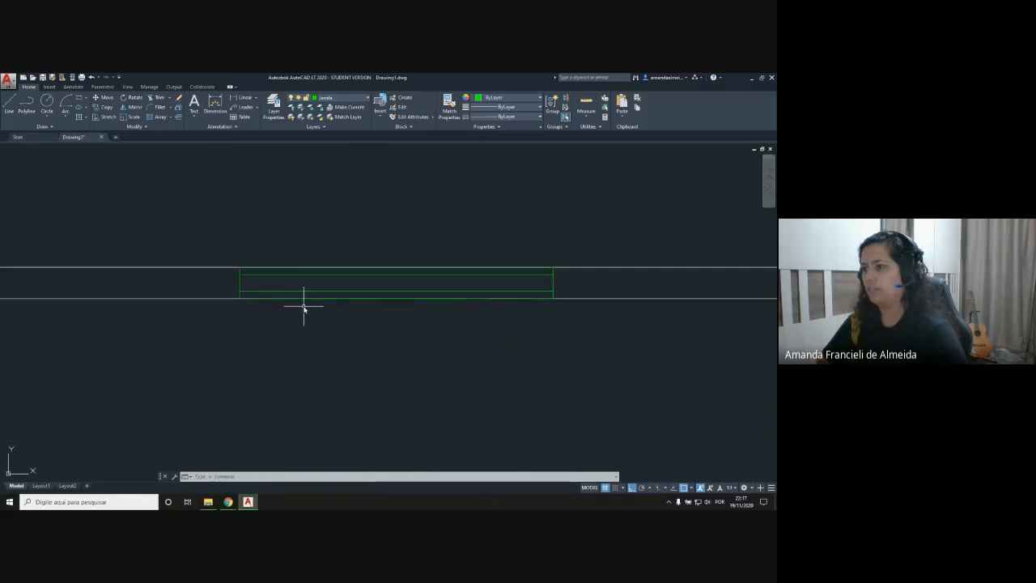
pyautogui.click(294, 266)
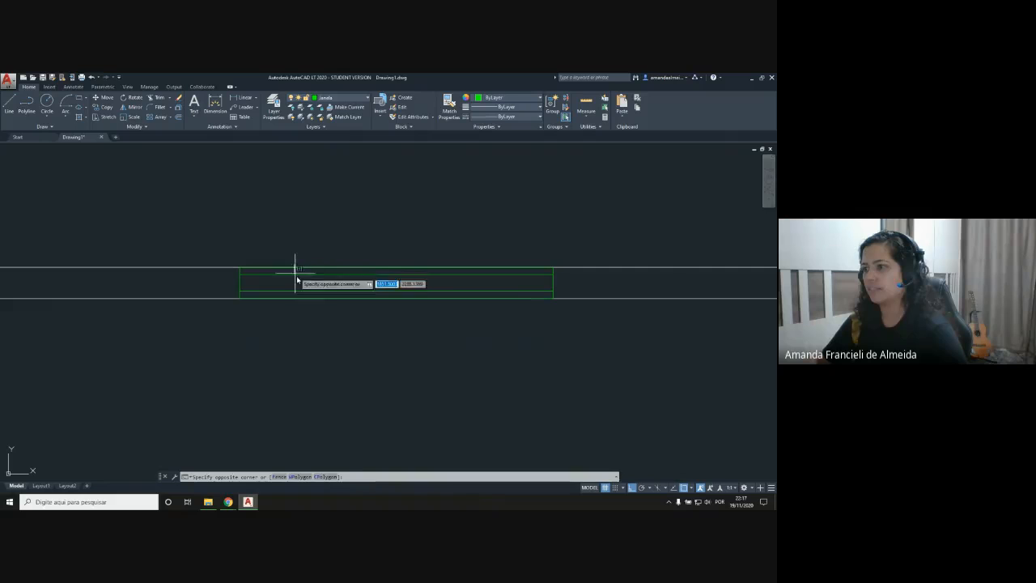
pyautogui.click(324, 376)
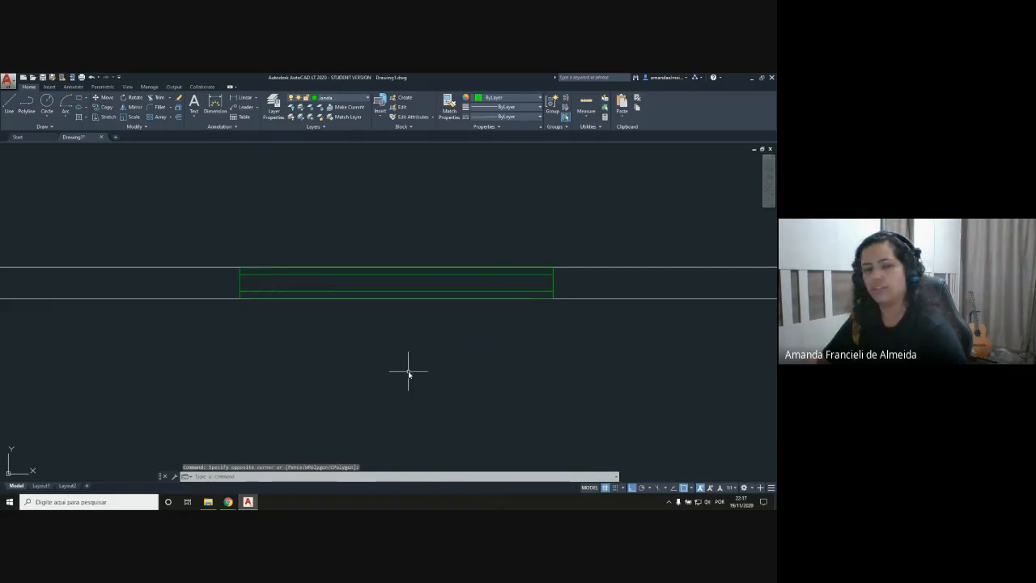
pyautogui.scroll(-3, 406, 366)
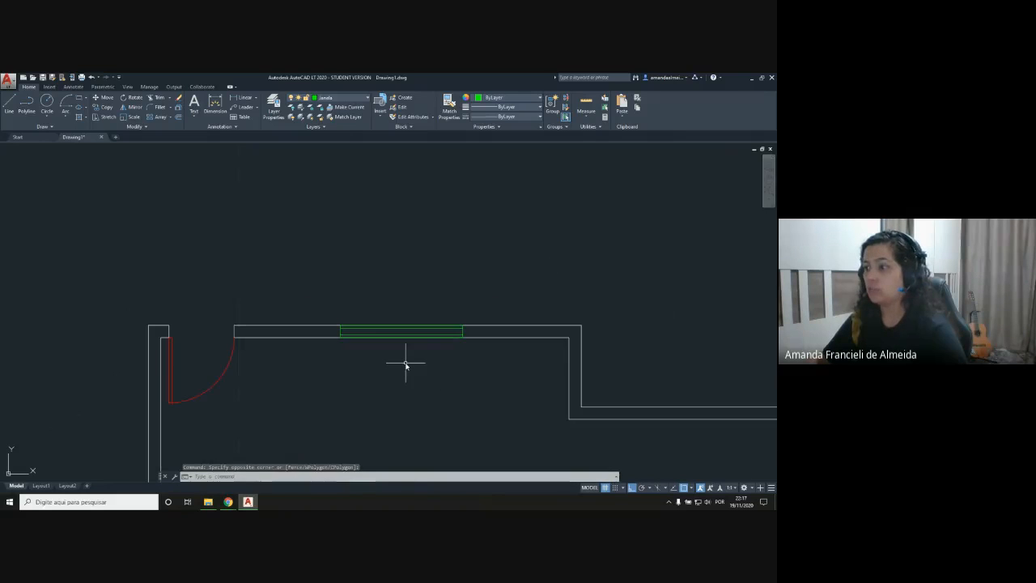
pyautogui.moveTo(374, 380); pyautogui.dragTo(347, 289, button='middle')
pyautogui.scroll(2, 345, 277)
pyautogui.scroll(-2, 346, 277)
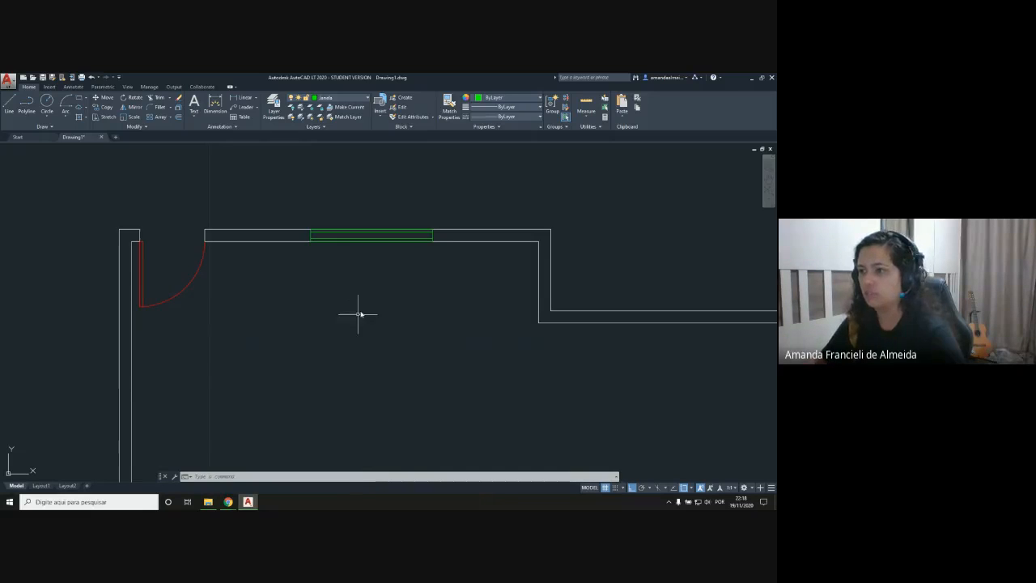
pyautogui.scroll(2, 362, 240)
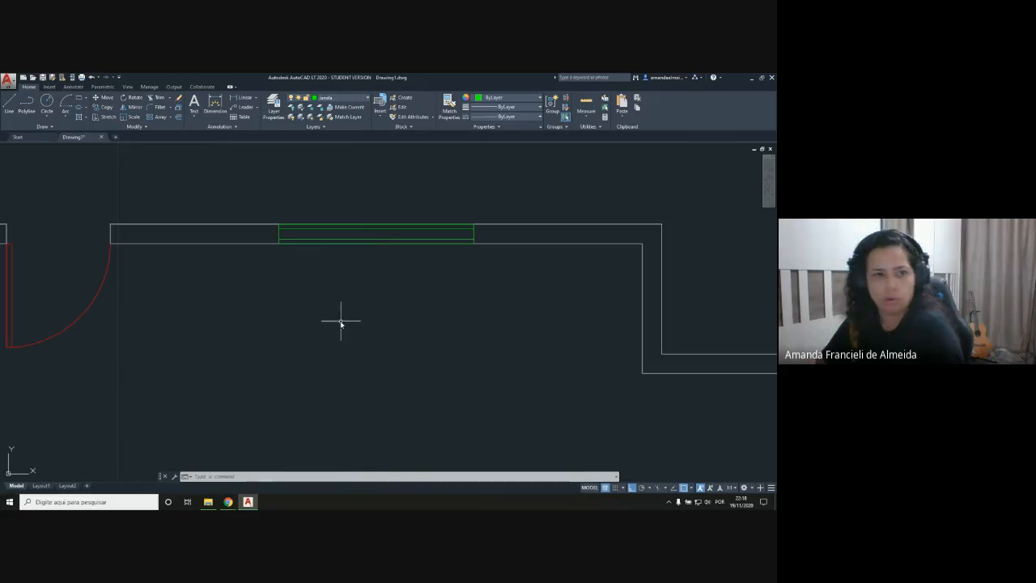
pyautogui.scroll(-2, 320, 254)
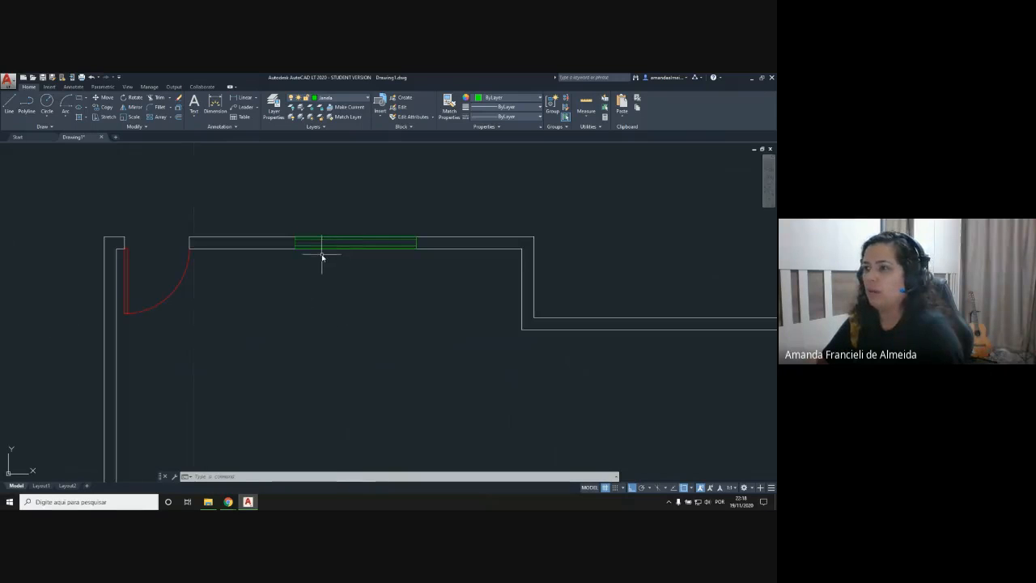
pyautogui.scroll(4, 321, 242)
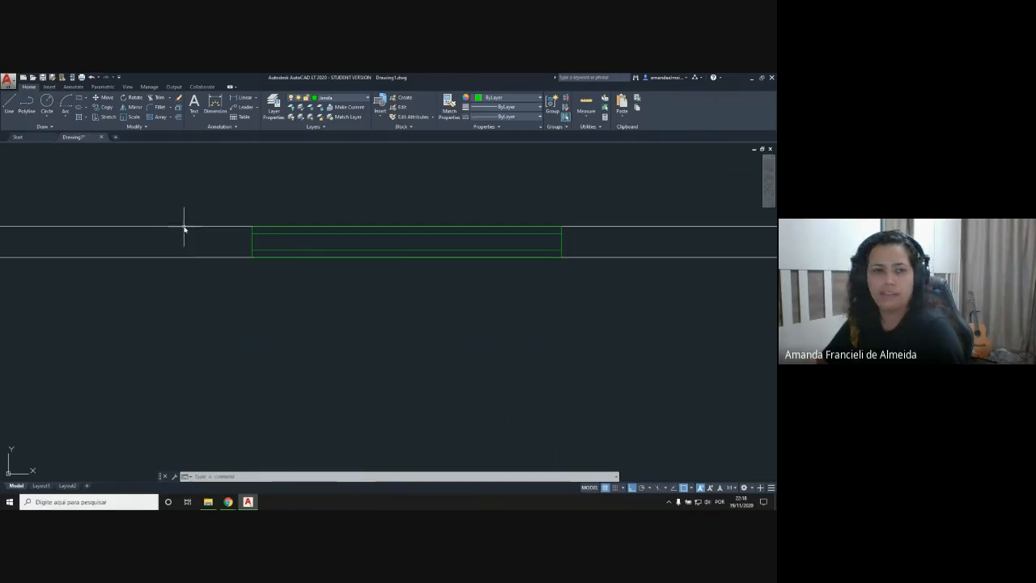
pyautogui.scroll(-2, 350, 283)
pyautogui.scroll(-2, 365, 329)
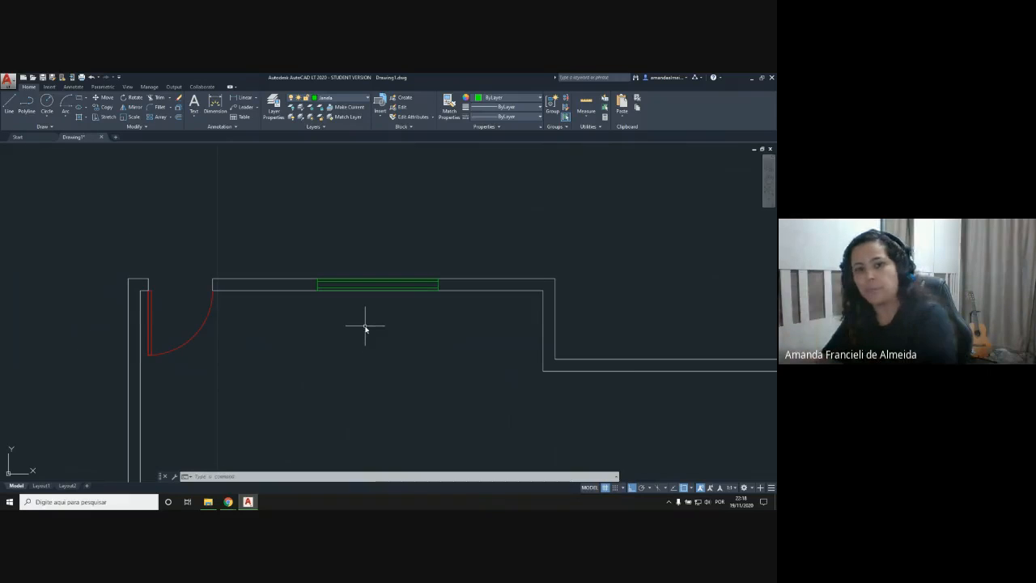
pyautogui.scroll(5, 379, 322)
pyautogui.scroll(-4, 295, 250)
pyautogui.moveTo(299, 259); pyautogui.dragTo(303, 292, button='middle')
# Step: Delete the two horizontal inner lines of the window, keeping its green outline
pyautogui.scroll(2, 292, 285)
pyautogui.scroll(2, 233, 267)
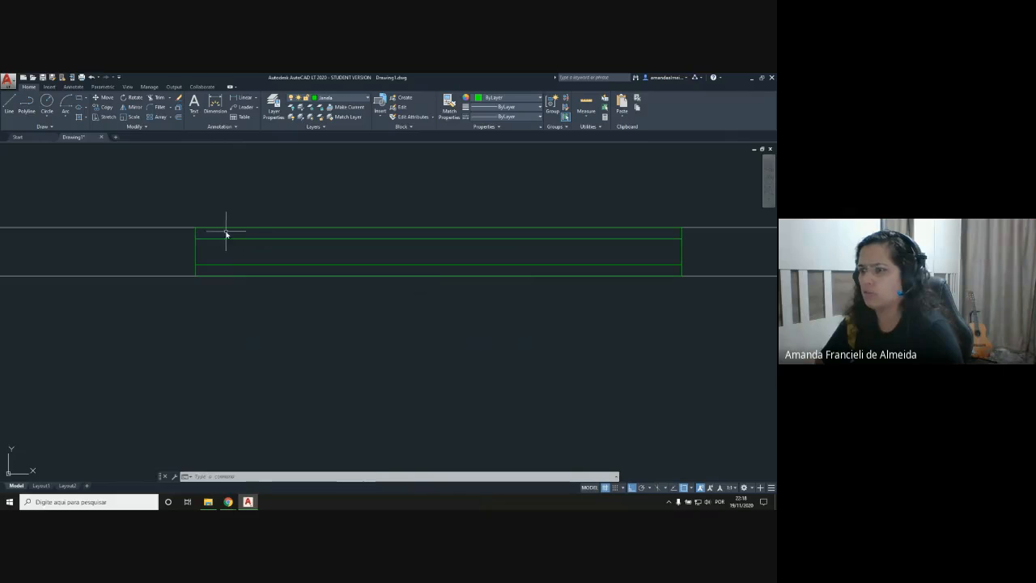
pyautogui.click(232, 236)
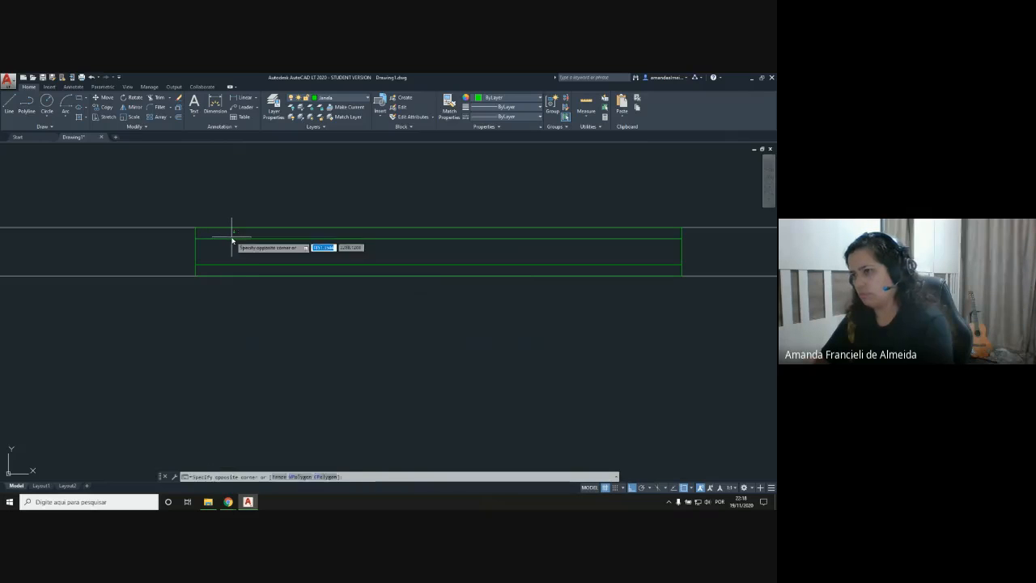
pyautogui.click(231, 239)
pyautogui.click(252, 240)
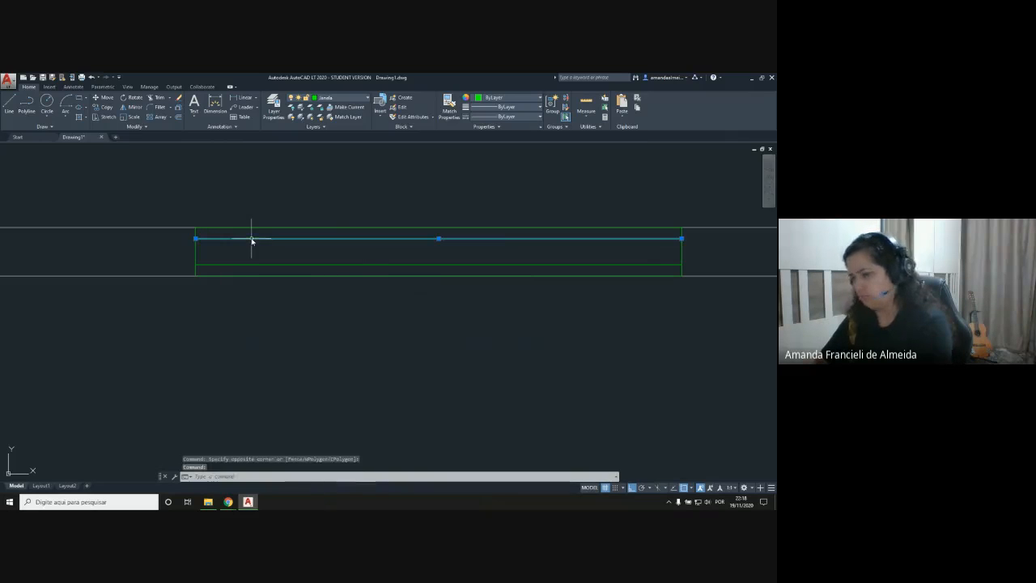
pyautogui.press('Delete')
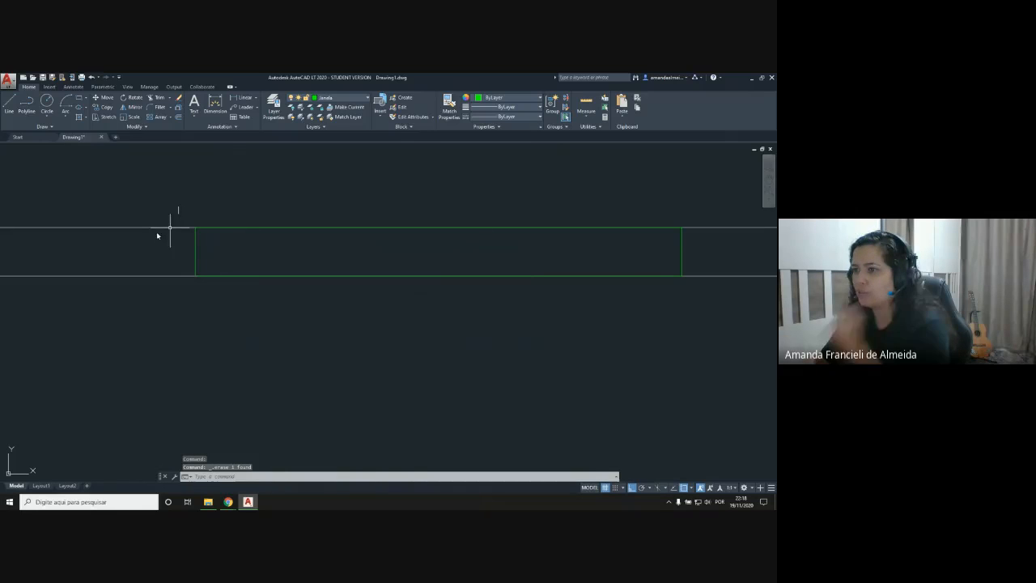
# Step: Draw a horizontal line between the midpoints of the window's two end lines
pyautogui.click(9, 103)
pyautogui.click(196, 251)
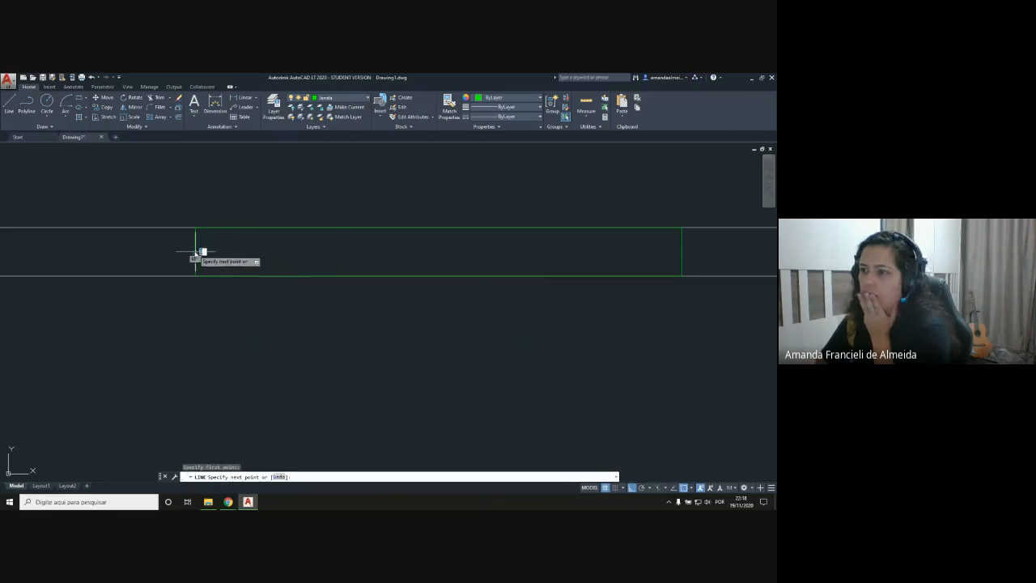
pyautogui.click(682, 251)
pyautogui.press('Return')
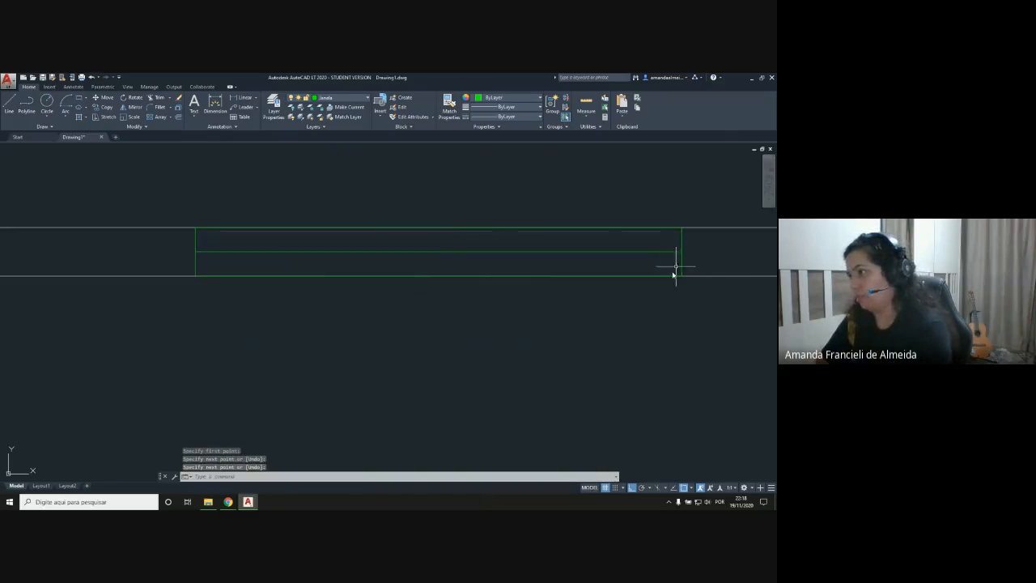
# Step: Offset the window's horizontal middle line 0.02 to both its upper and lower sides
pyautogui.click(179, 117)
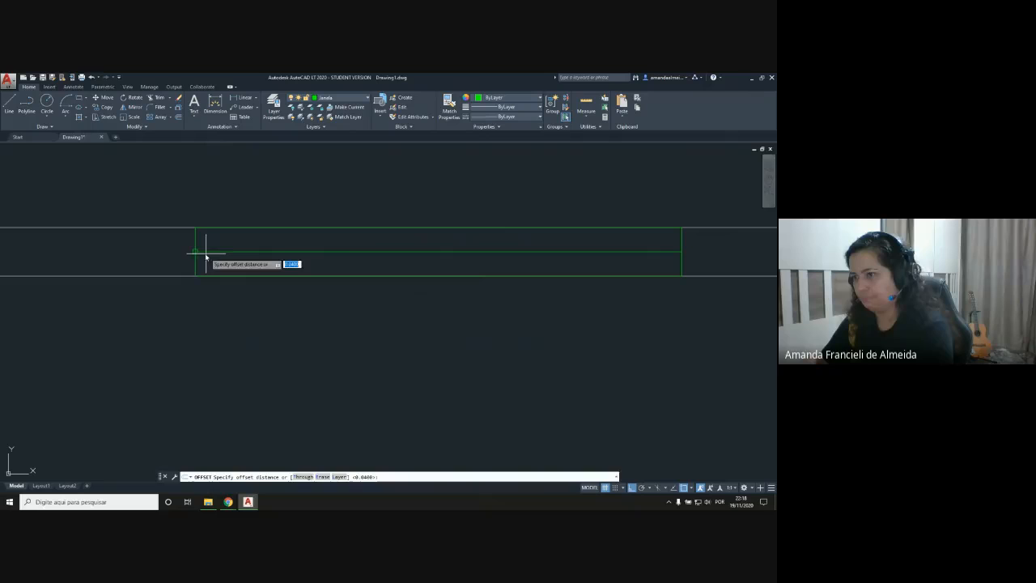
pyautogui.write('0.')
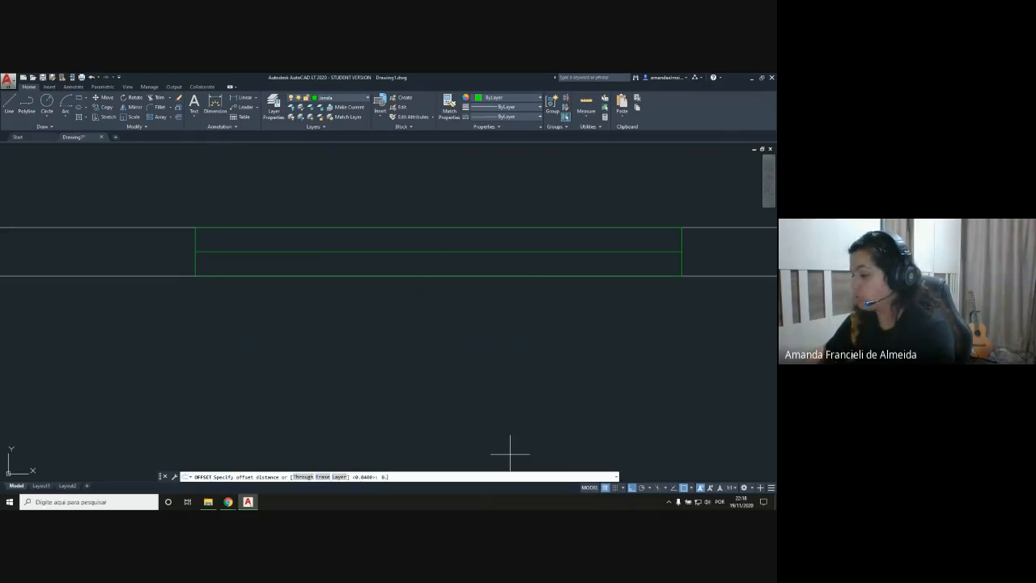
pyautogui.write('02')
pyautogui.press('Return')
pyautogui.click(285, 252)
pyautogui.click(283, 252)
pyautogui.click(282, 252)
pyautogui.click(282, 257)
pyautogui.press('Return')
# Step: Delete the window's original middle line between the two 0.02 offset copies
pyautogui.click(287, 254)
pyautogui.click(287, 252)
pyautogui.click(287, 253)
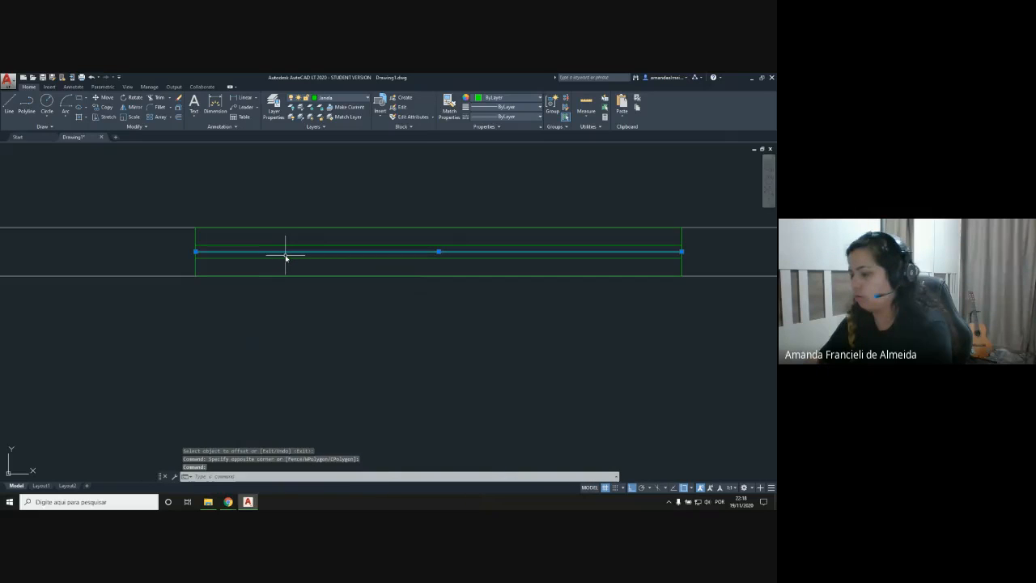
pyautogui.press('Delete')
# Step: Review the whole stepped floor plan with its door and window
pyautogui.scroll(-4, 388, 340)
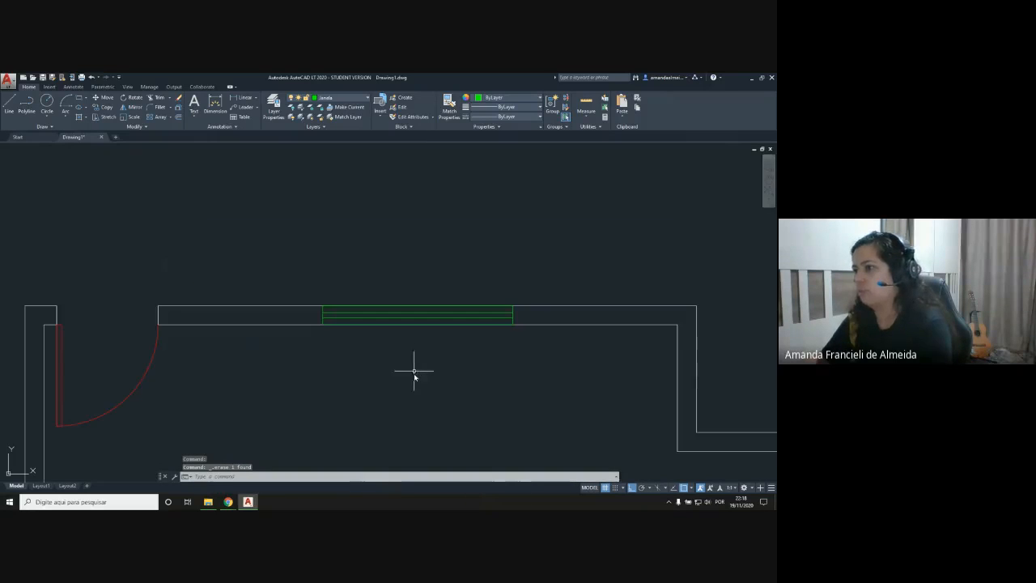
pyautogui.moveTo(405, 377); pyautogui.dragTo(392, 269, button='middle')
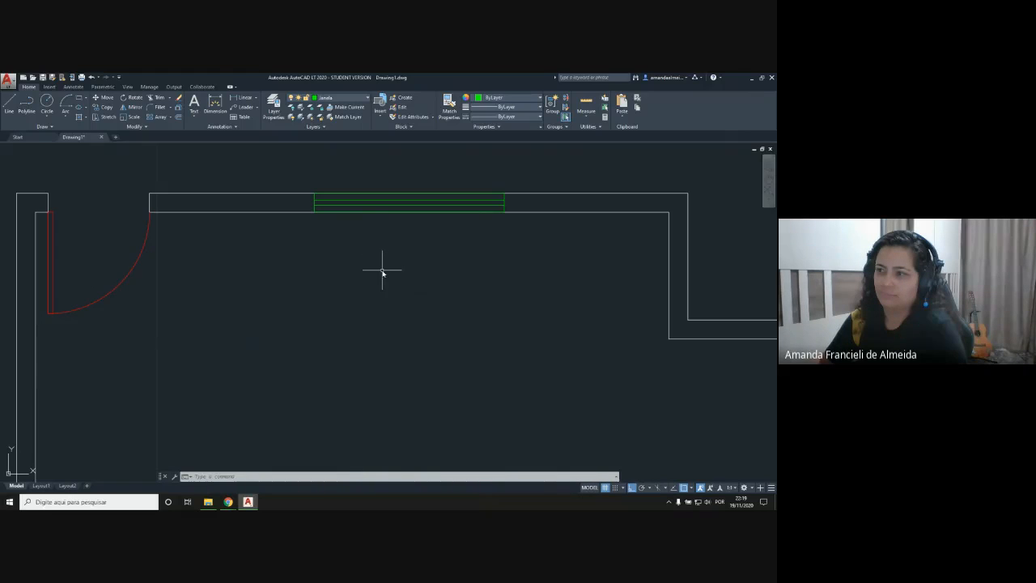
pyautogui.scroll(-2, 382, 273)
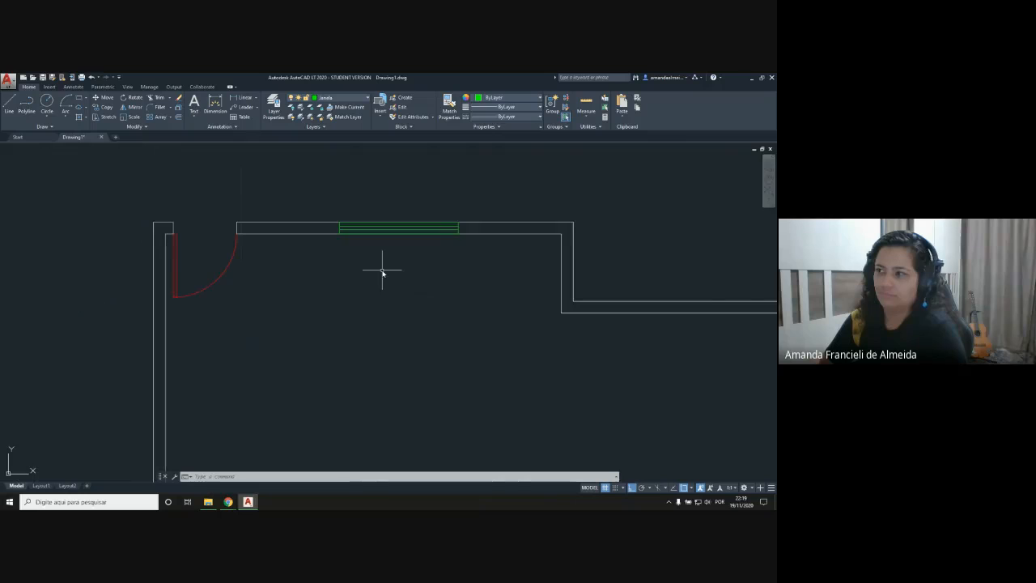
pyautogui.scroll(-1, 381, 272)
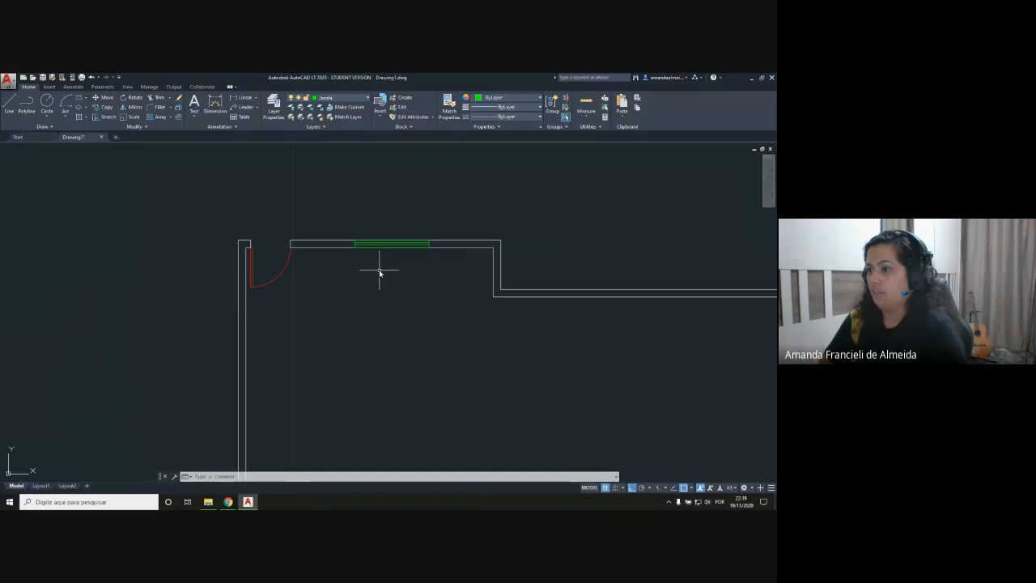
pyautogui.moveTo(431, 349)
pyautogui.mouseDown(button='middle')
pyautogui.moveTo(391, 275)
pyautogui.moveTo(347, 301)
pyautogui.moveTo(300, 303)
pyautogui.mouseUp(button='middle')
pyautogui.scroll(-2, 301, 300)
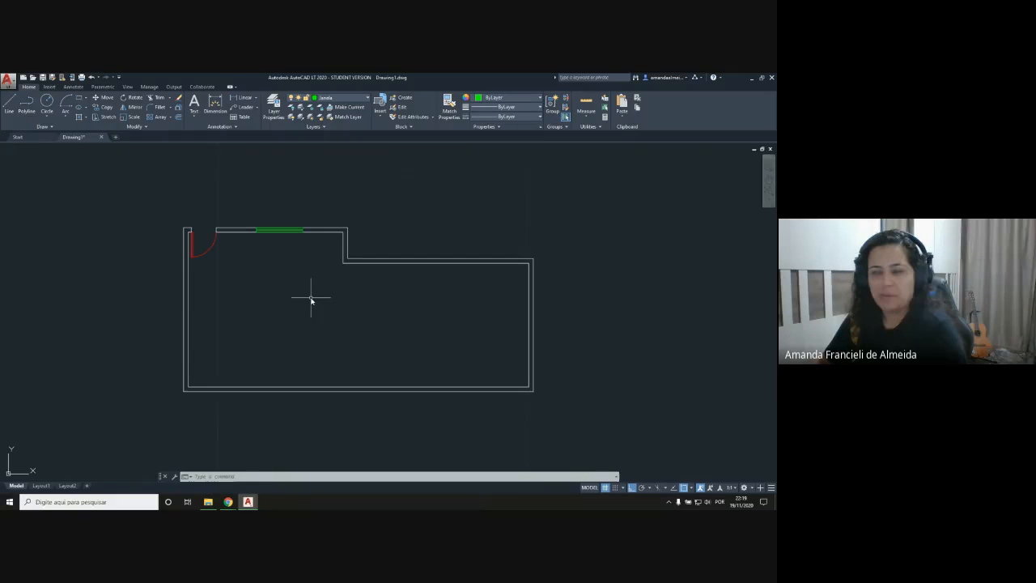
pyautogui.scroll(2, 311, 300)
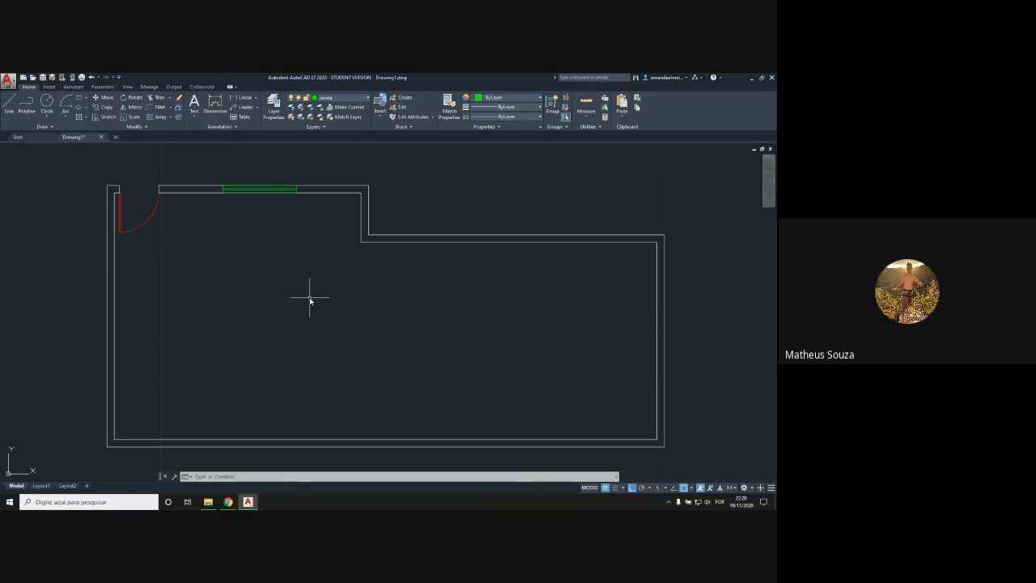
# Step: Switch to File Explorer and open the presentation "AULA - Trabalho Final" from Libertas > Desenho Técnico Digital > Aulas 2020
pyautogui.click(208, 502)
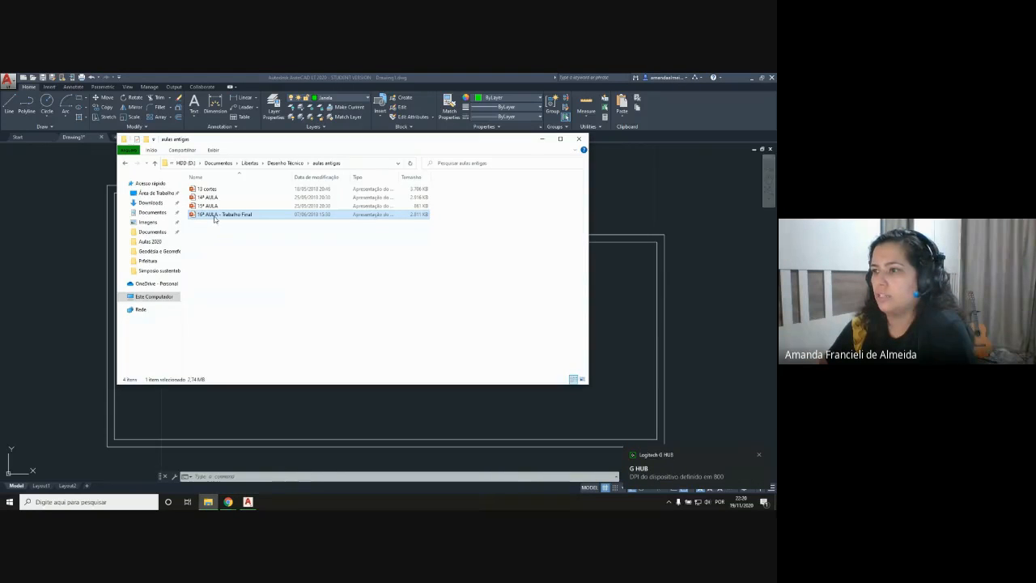
pyautogui.click(251, 164)
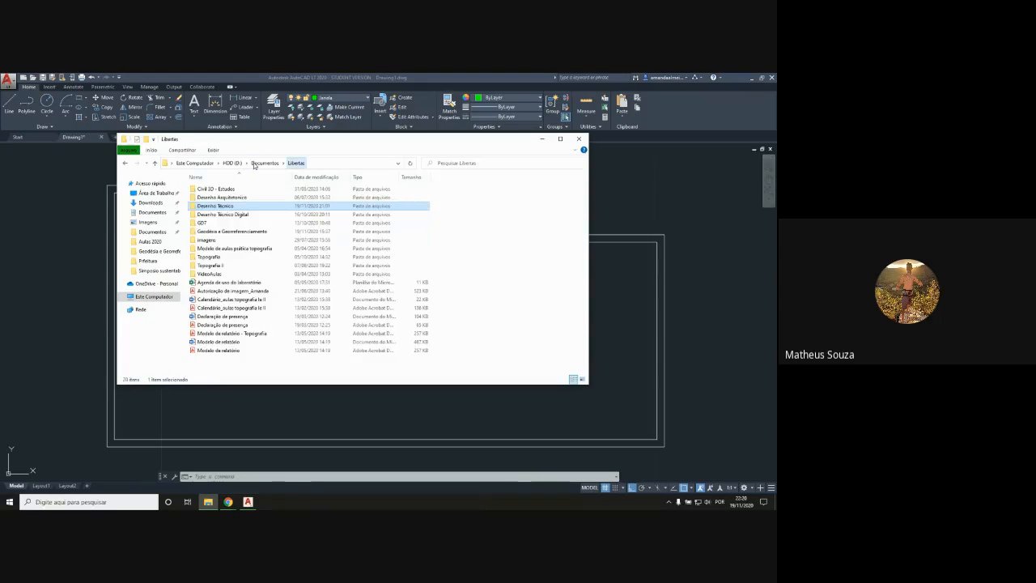
pyautogui.click(232, 215)
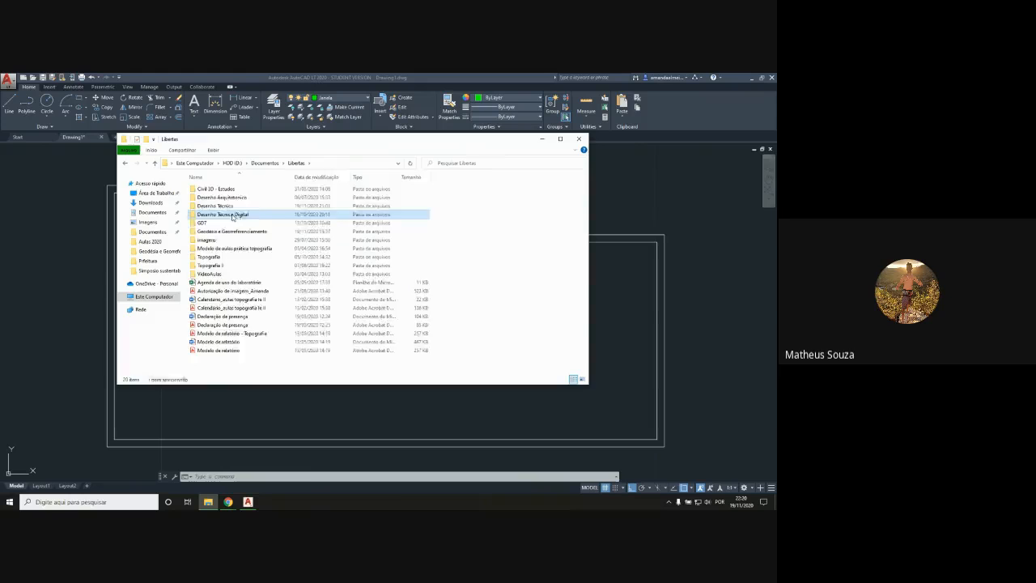
pyautogui.doubleClick(233, 215)
pyautogui.click(214, 207)
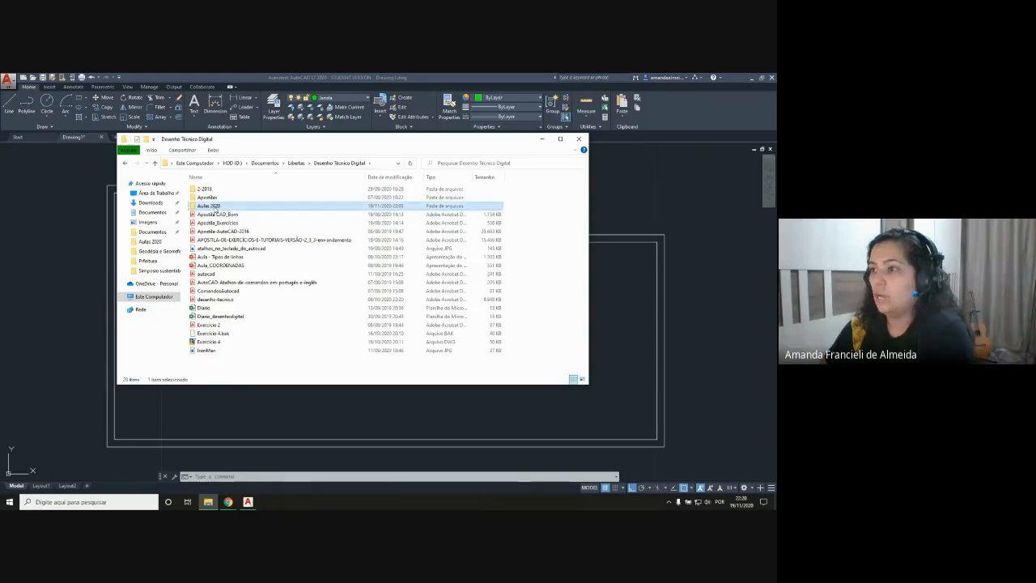
pyautogui.doubleClick(215, 207)
pyautogui.click(217, 210)
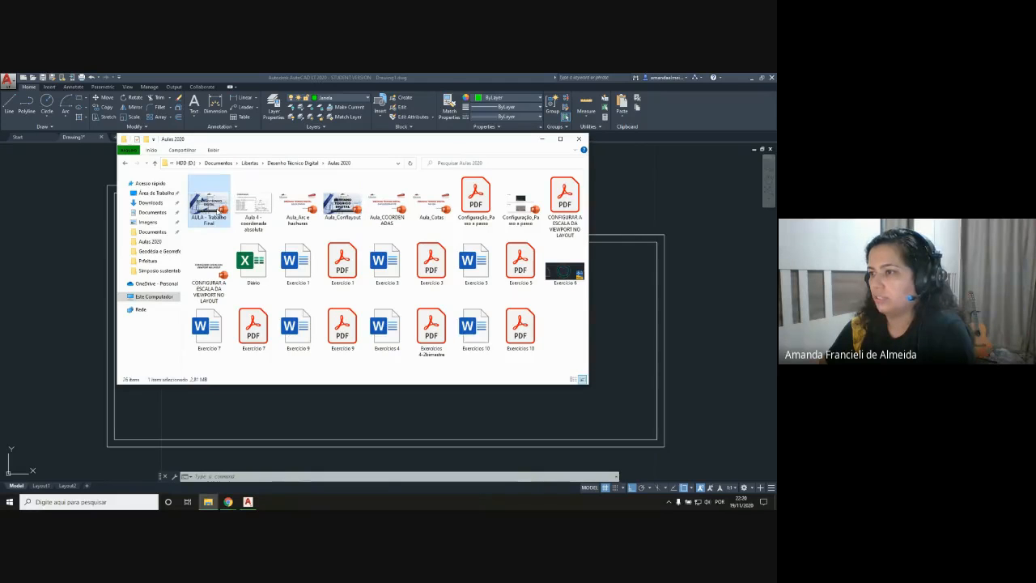
pyautogui.doubleClick(217, 210)
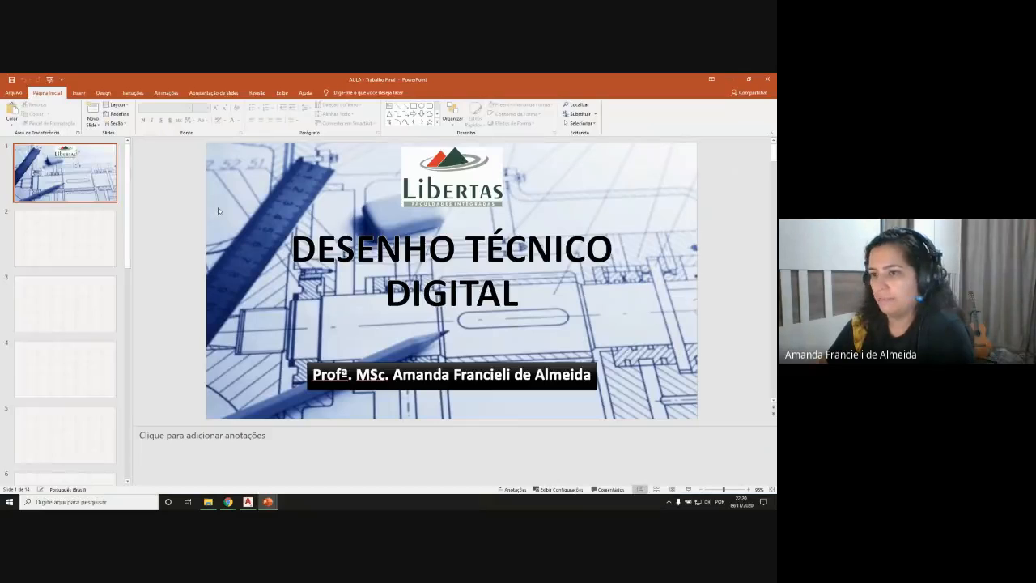
# Step: Show slide 14, "PROJETO FINAL", as a full-screen slide show
pyautogui.scroll(-2, 79, 333)
pyautogui.click(65, 441)
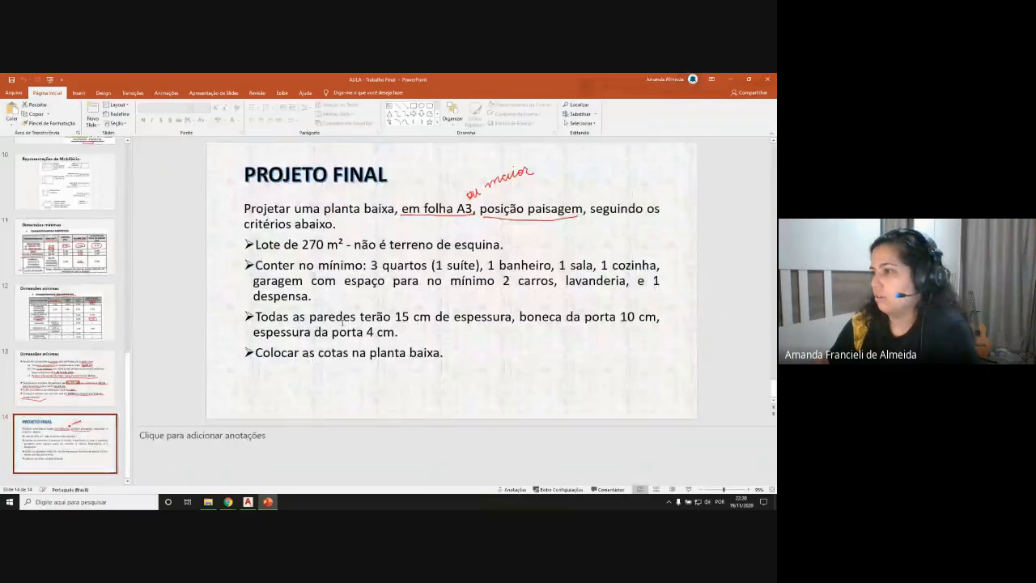
pyautogui.click(691, 489)
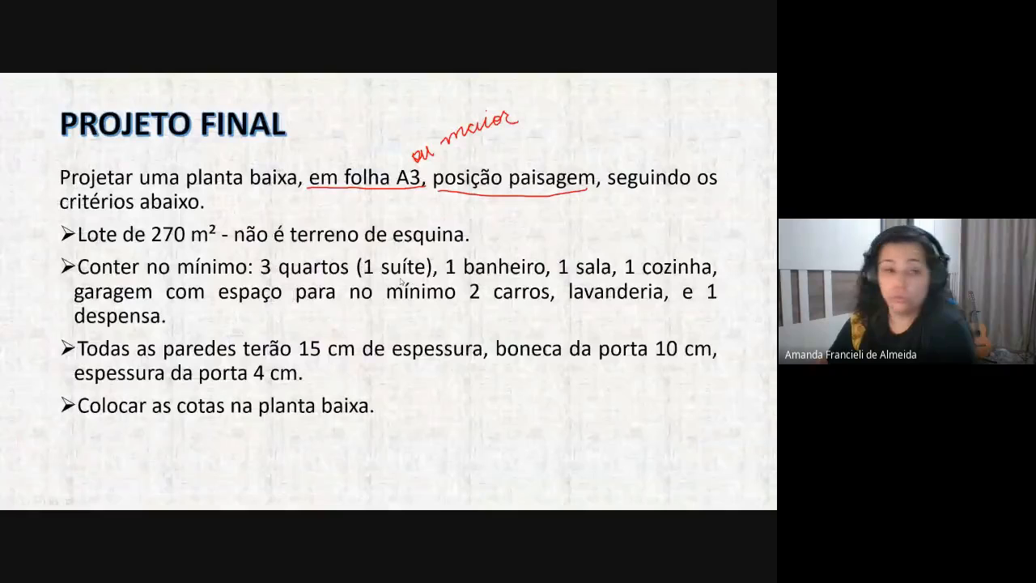